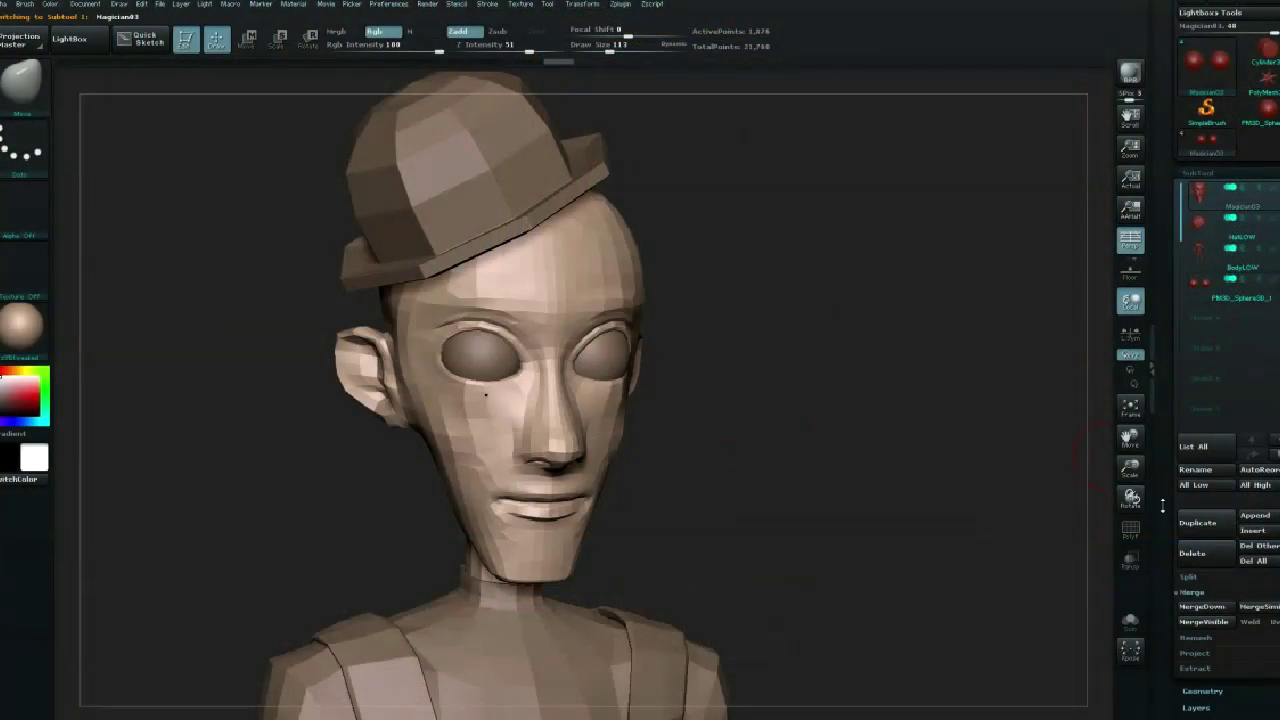
Divide the head mesh once in Tool > Geometry, raising it from 1,876 to 24,493 points.
left_click(1202, 690)
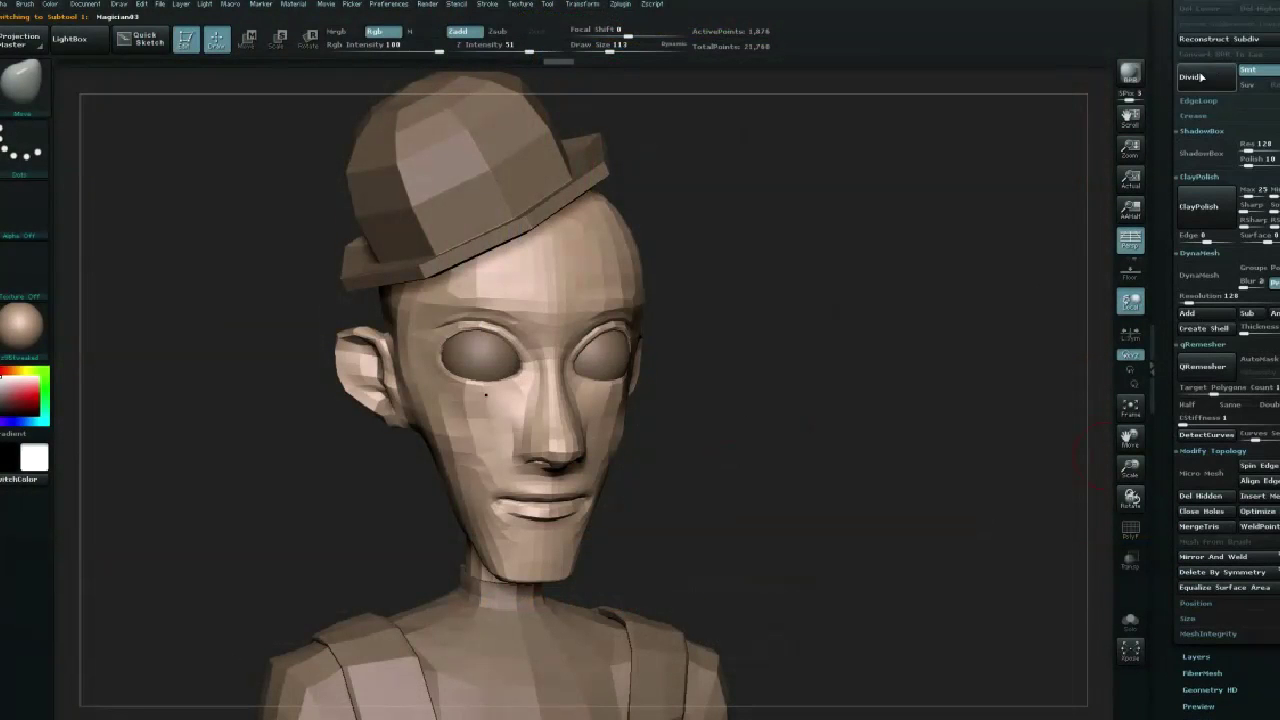
left_click(1202, 78)
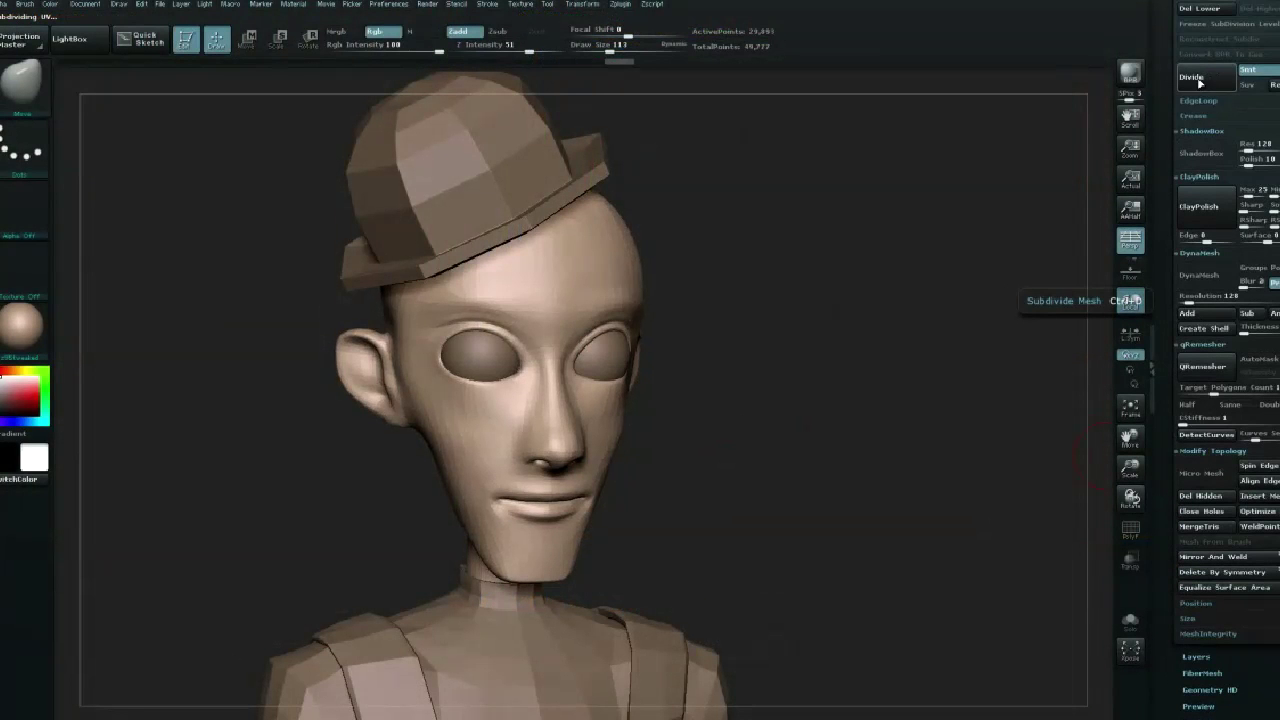
left_click_drag(934, 280, 899, 291)
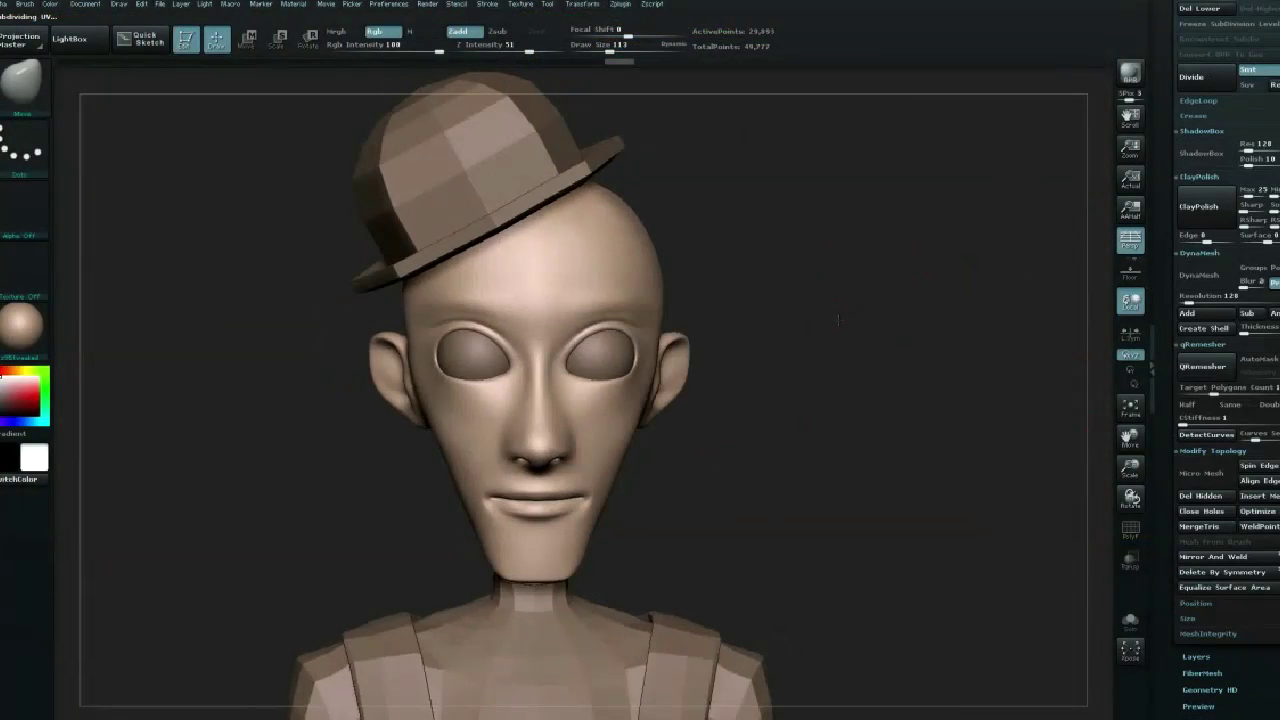
left_click_drag(807, 262, 800, 330)
key("space")
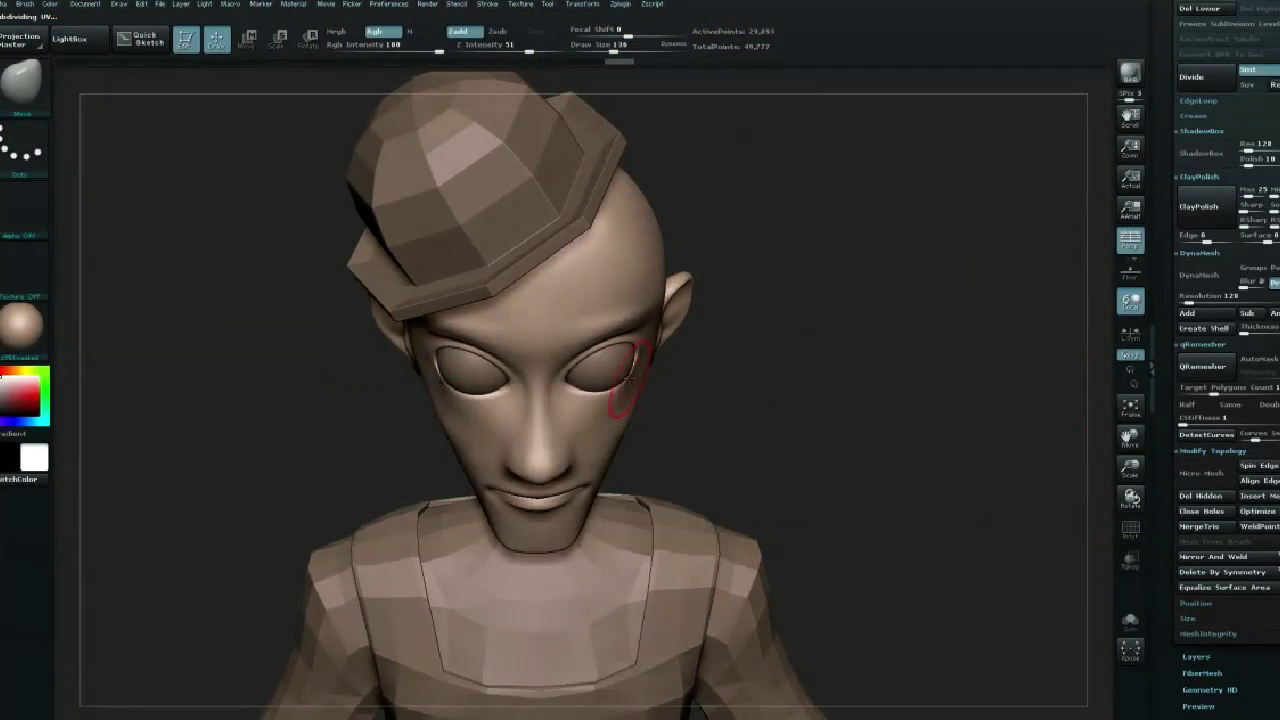
left_click_drag(630, 379, 727, 347)
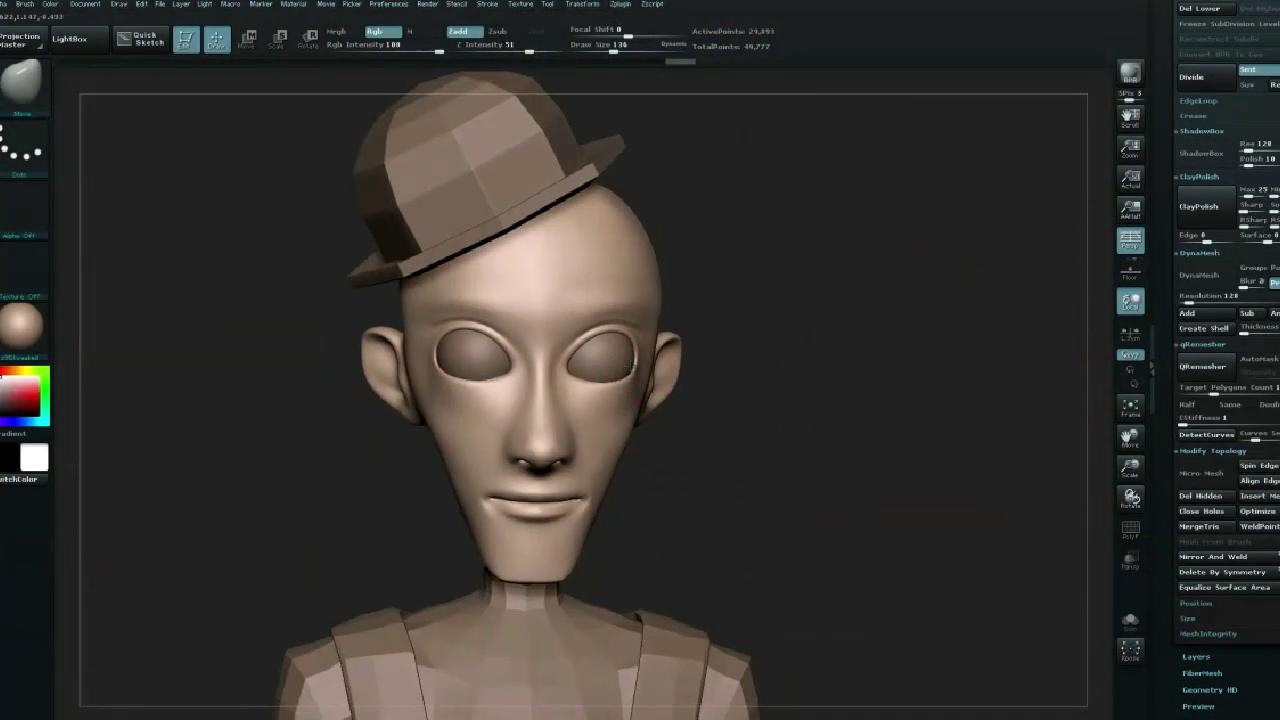
left_click_drag(830, 345, 428, 355)
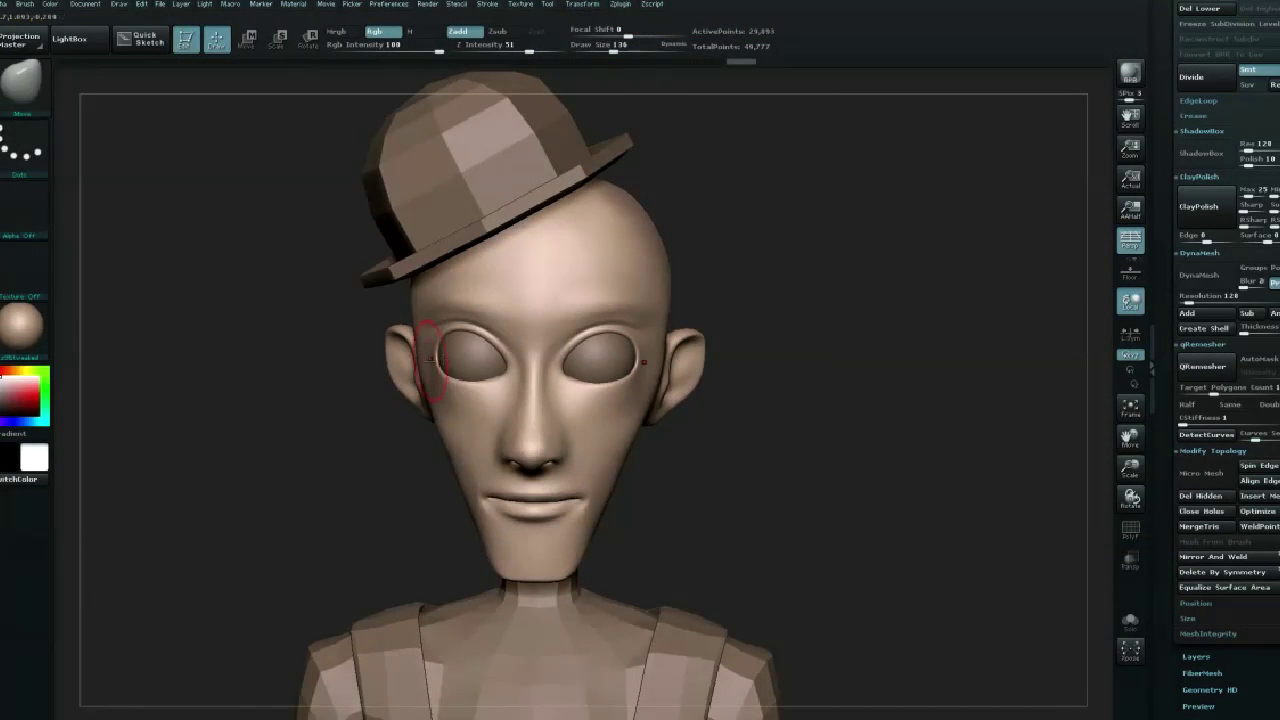
left_click_drag(860, 357, 937, 351)
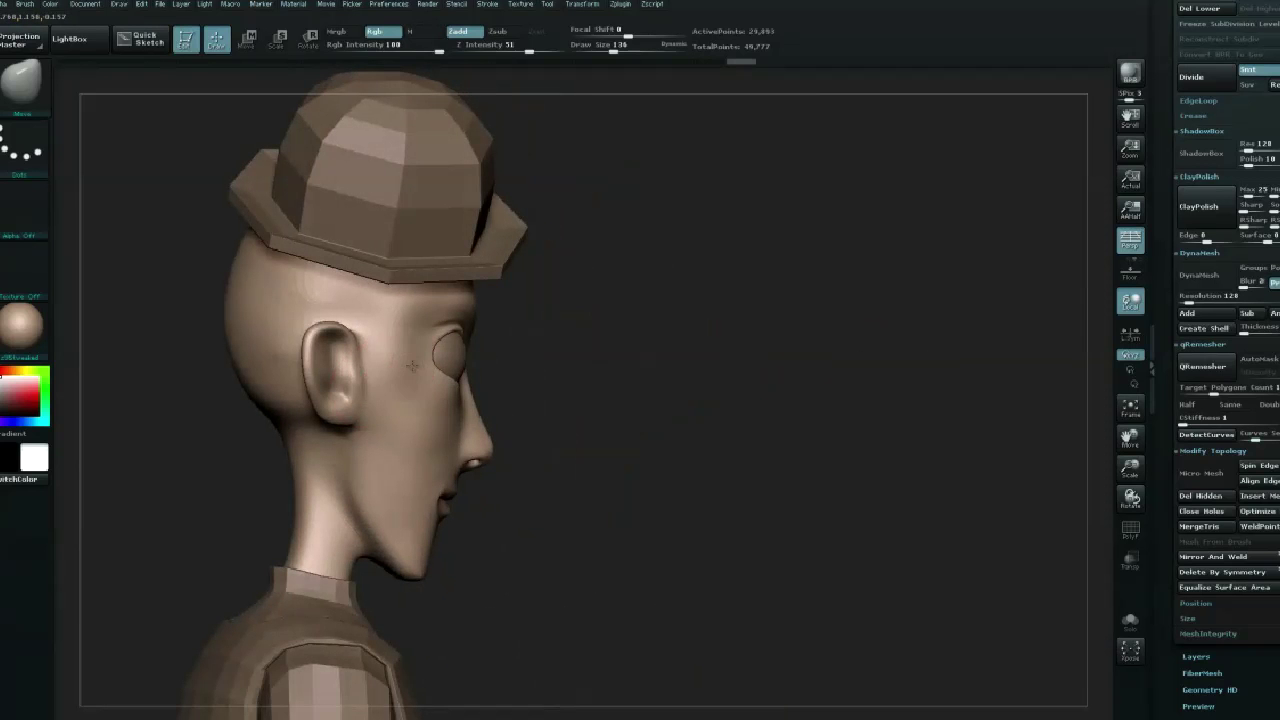
mouse_move(602, 315)
left_mouse_down()
mouse_move(675, 300)
mouse_move(880, 331)
left_mouse_up()
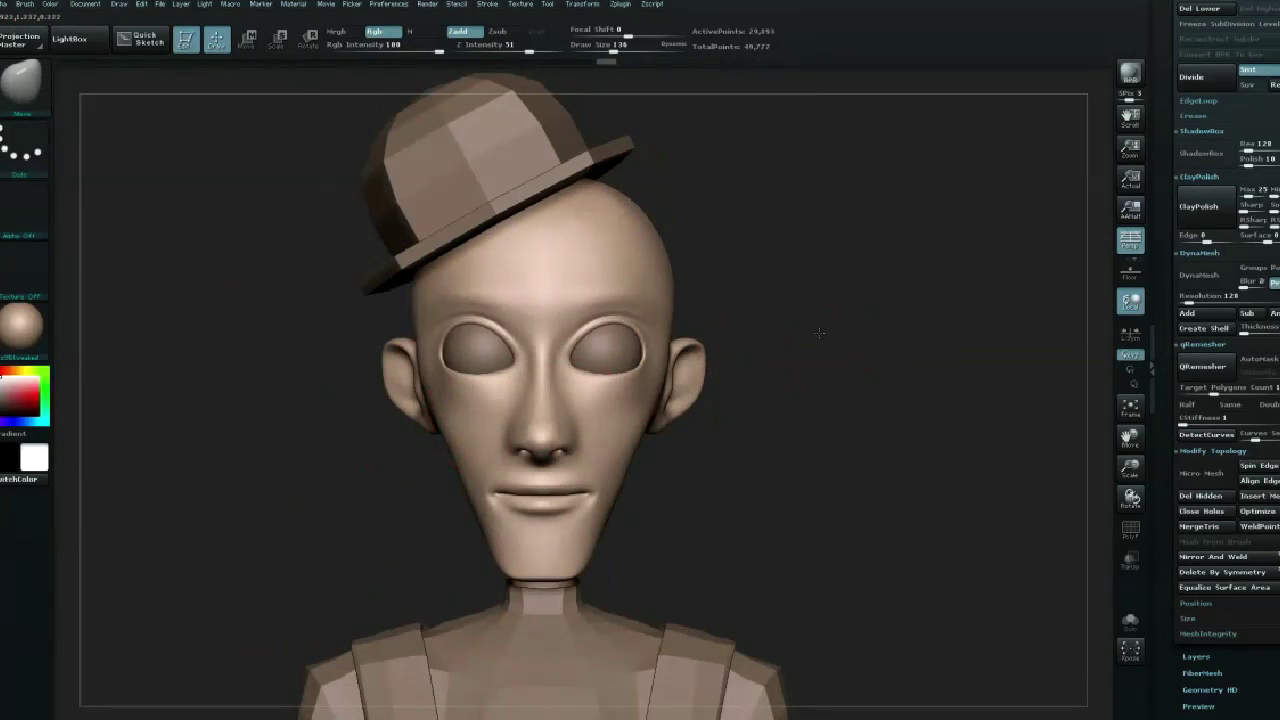
left_click_drag(731, 329, 459, 381)
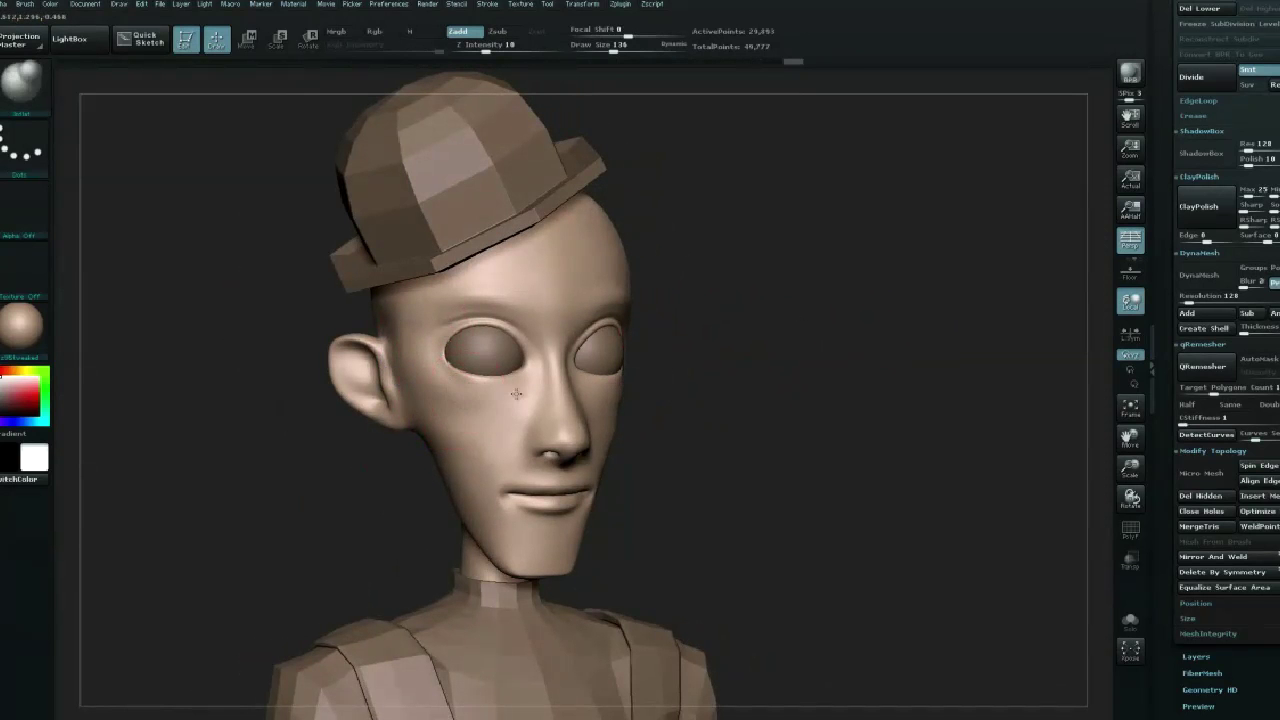
mouse_move(700, 330)
left_mouse_down()
mouse_move(835, 295)
mouse_move(818, 320)
mouse_move(457, 460)
left_mouse_up()
key("space")
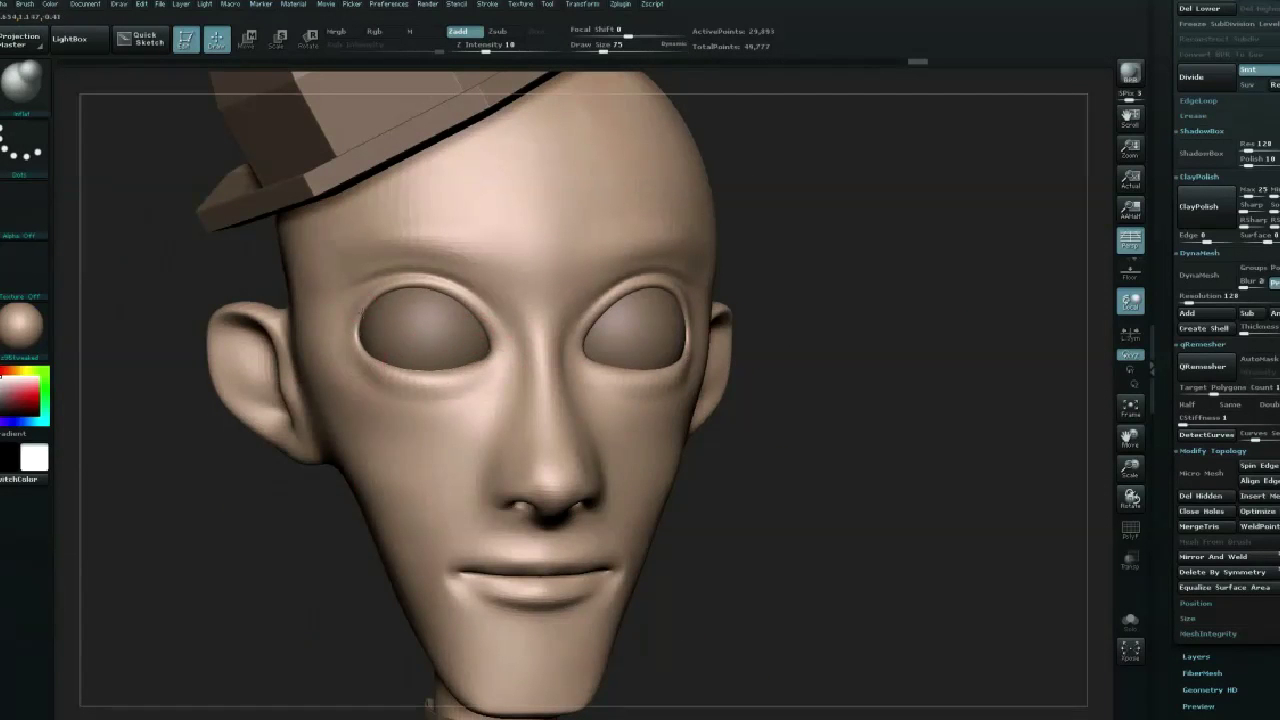
Build up and smooth the upper rim of the left eye socket.
mouse_move(368, 295)
left_mouse_down()
mouse_move(386, 286)
mouse_move(475, 305)
left_mouse_up()
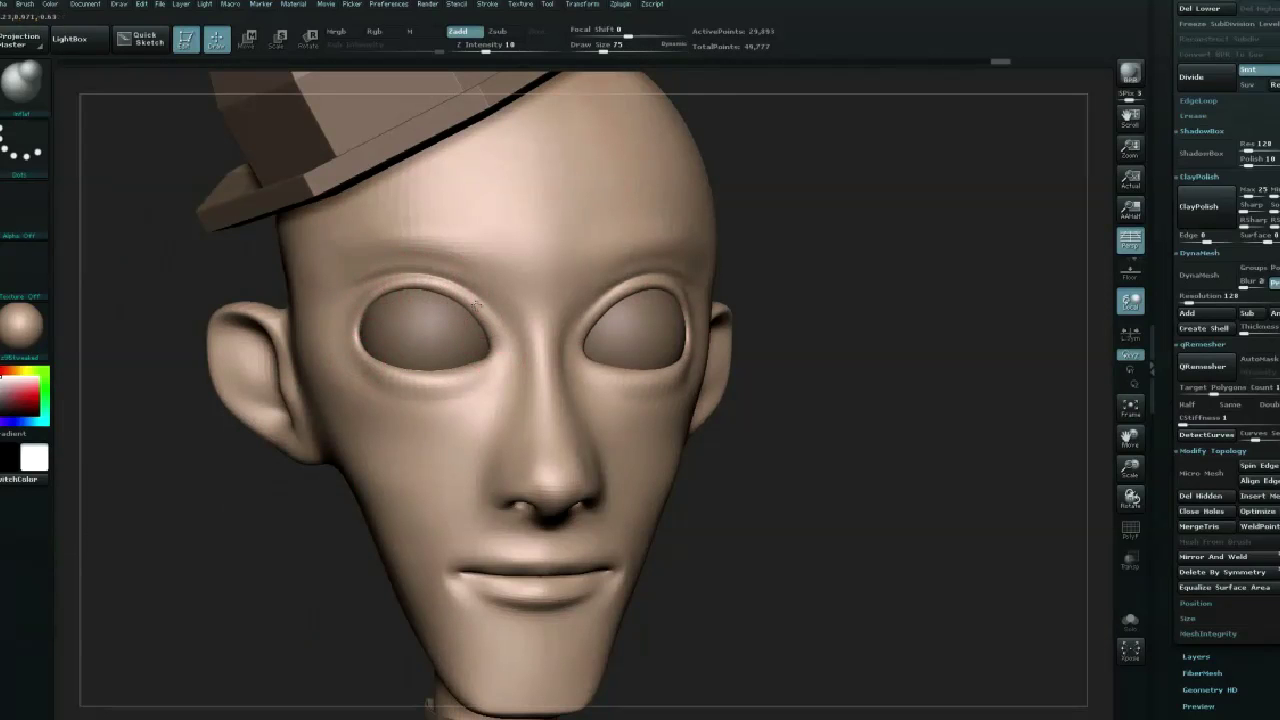
left_click_drag(345, 288, 432, 273)
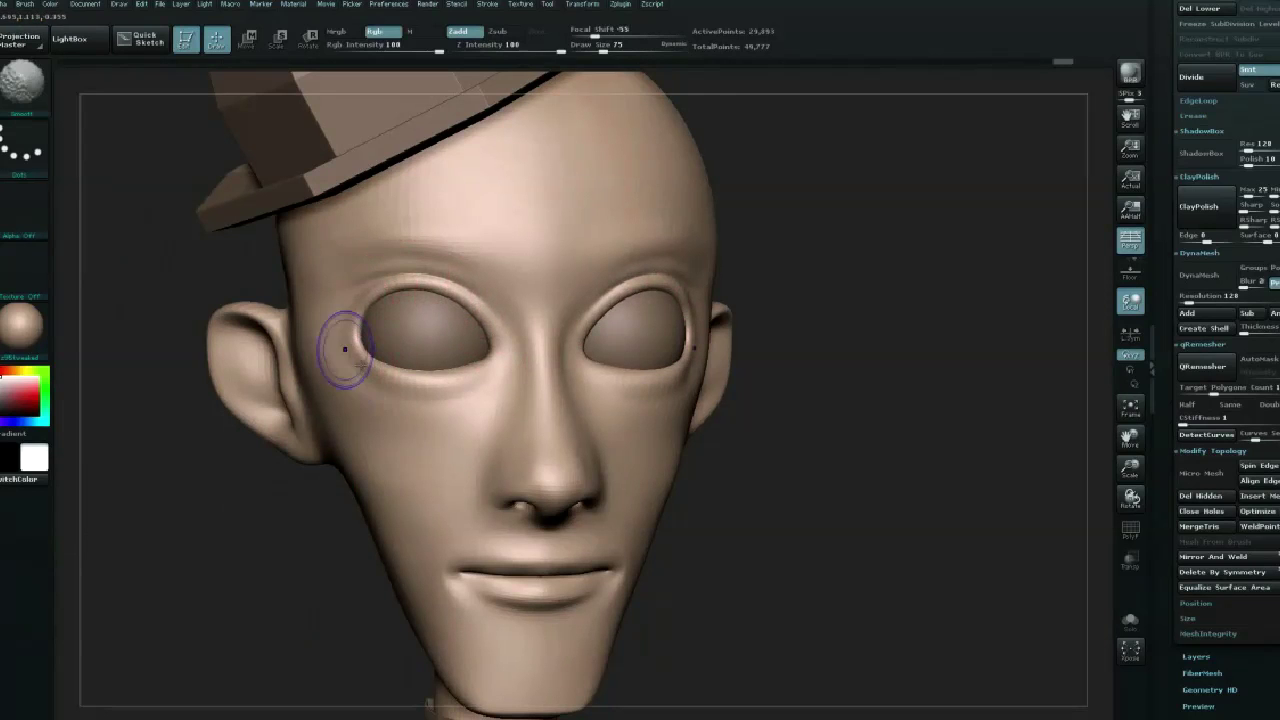
mouse_move(336, 325)
left_mouse_down()
mouse_move(343, 337)
mouse_move(363, 305)
mouse_move(358, 349)
left_mouse_up()
Pull the lower rim of the left eye into shape with a size-136 Move brush.
key("b")
key("m")
key("v")
key("s")
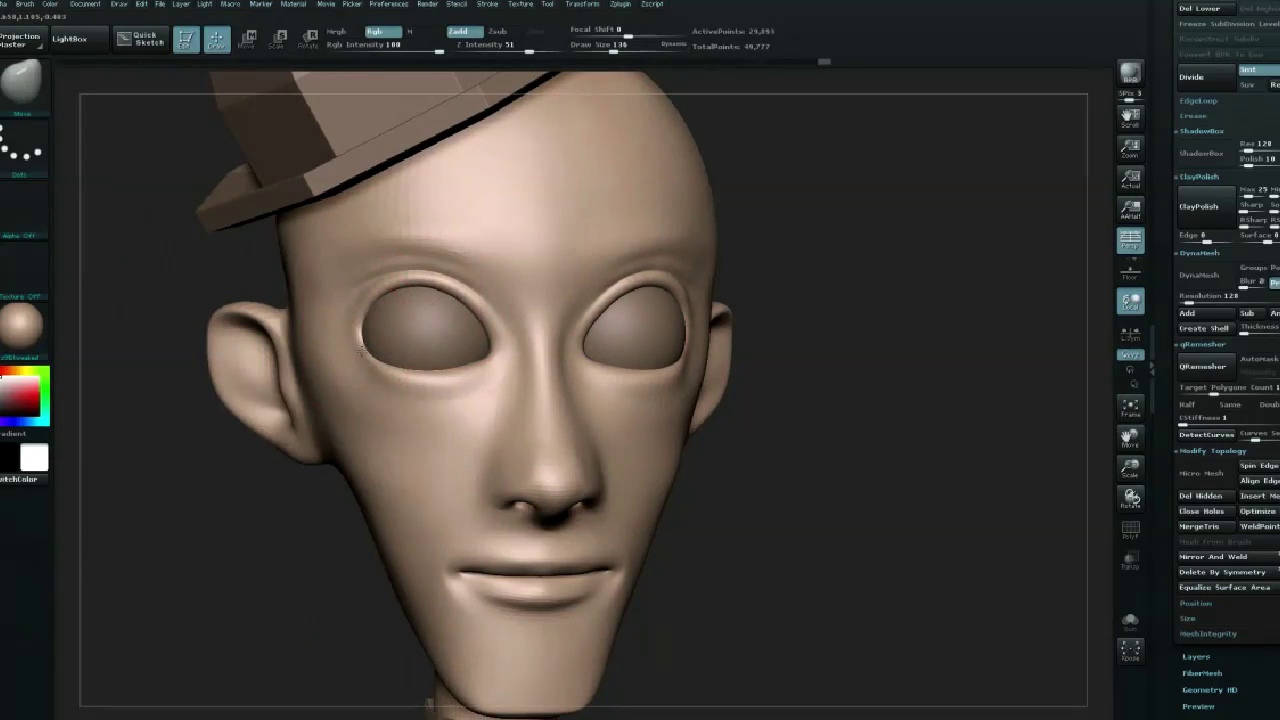
mouse_move(460, 372)
left_mouse_down()
mouse_move(490, 355)
mouse_move(383, 372)
mouse_move(371, 300)
left_mouse_up()
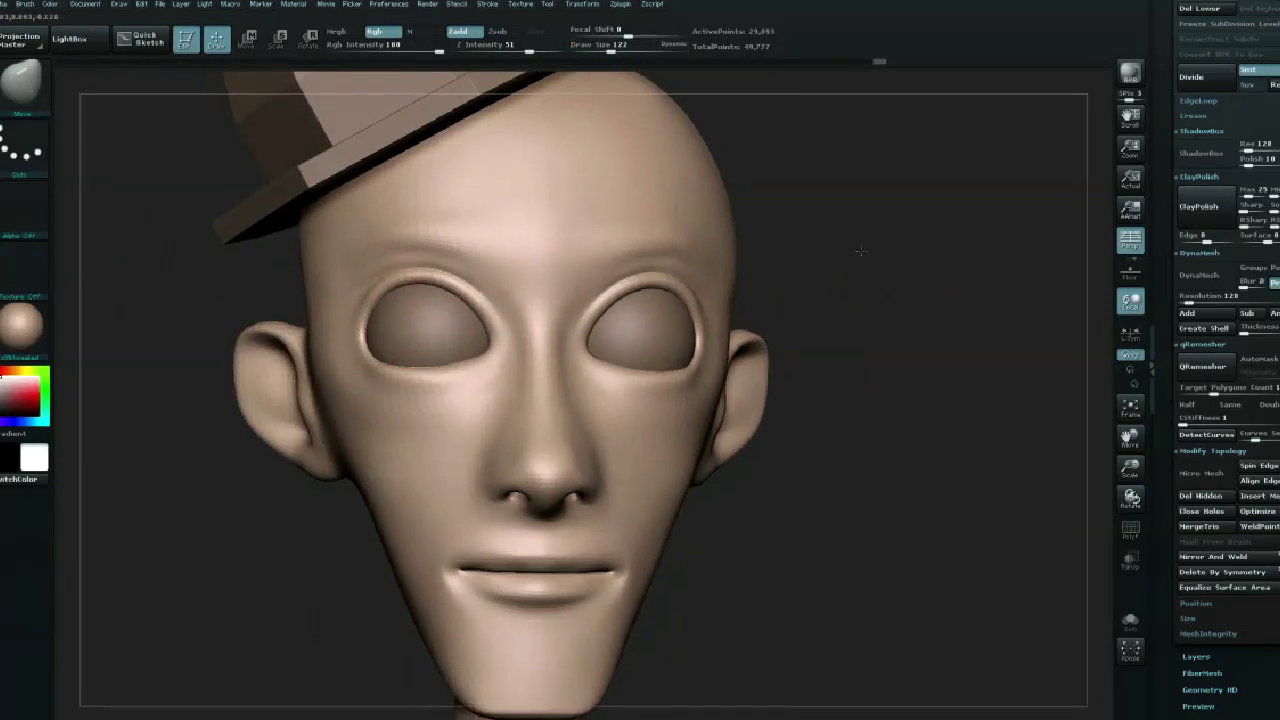
mouse_move(860, 250)
left_mouse_down()
mouse_move(840, 302)
mouse_move(853, 268)
mouse_move(840, 262)
mouse_move(427, 300)
left_mouse_up()
Select the eyes SubTool and show its polygroups for transposing.
left_click(424, 301, "alt")
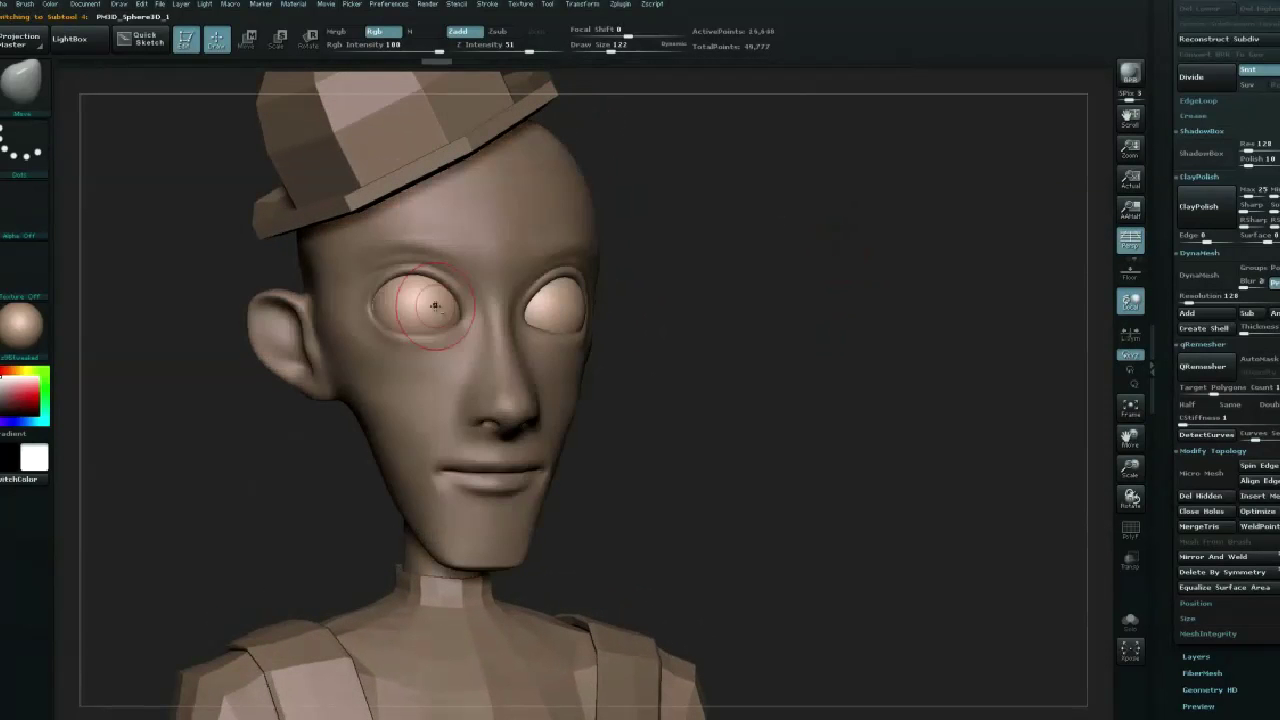
mouse_move(836, 310)
left_mouse_down()
mouse_move(792, 290)
mouse_move(790, 220)
left_mouse_up()
key("shift+f")
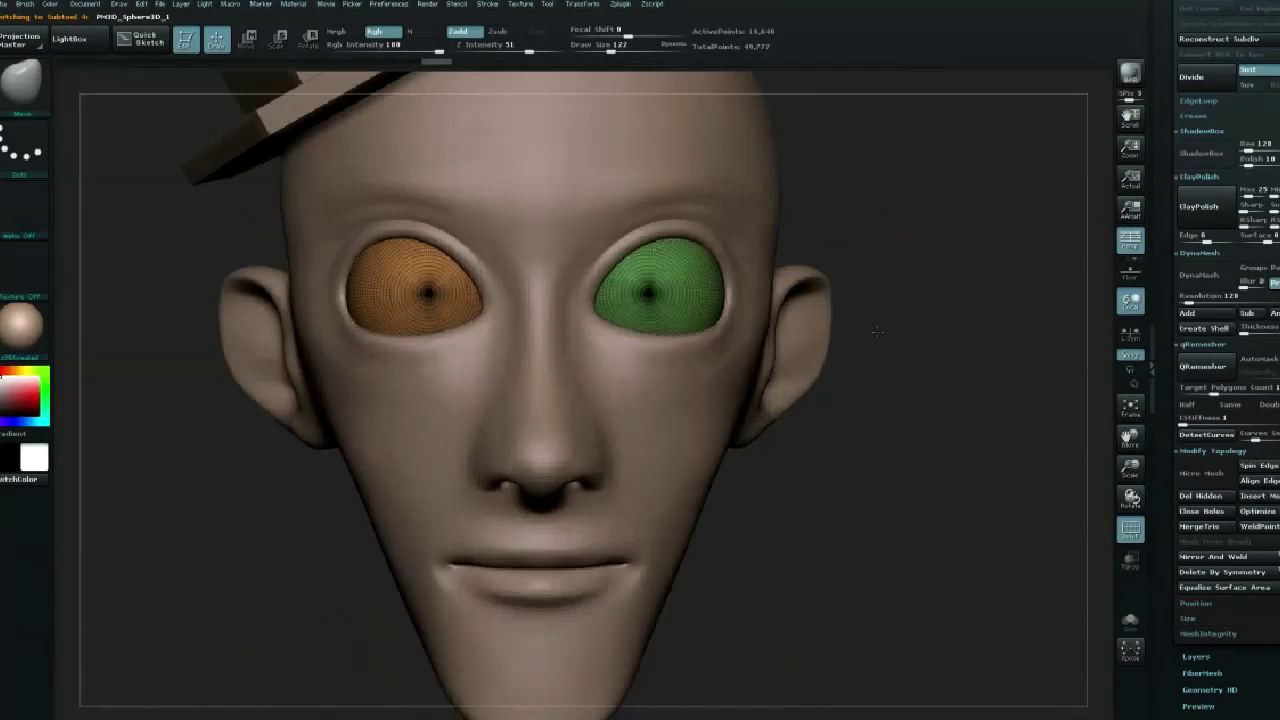
left_click_drag(274, 519, 248, 554)
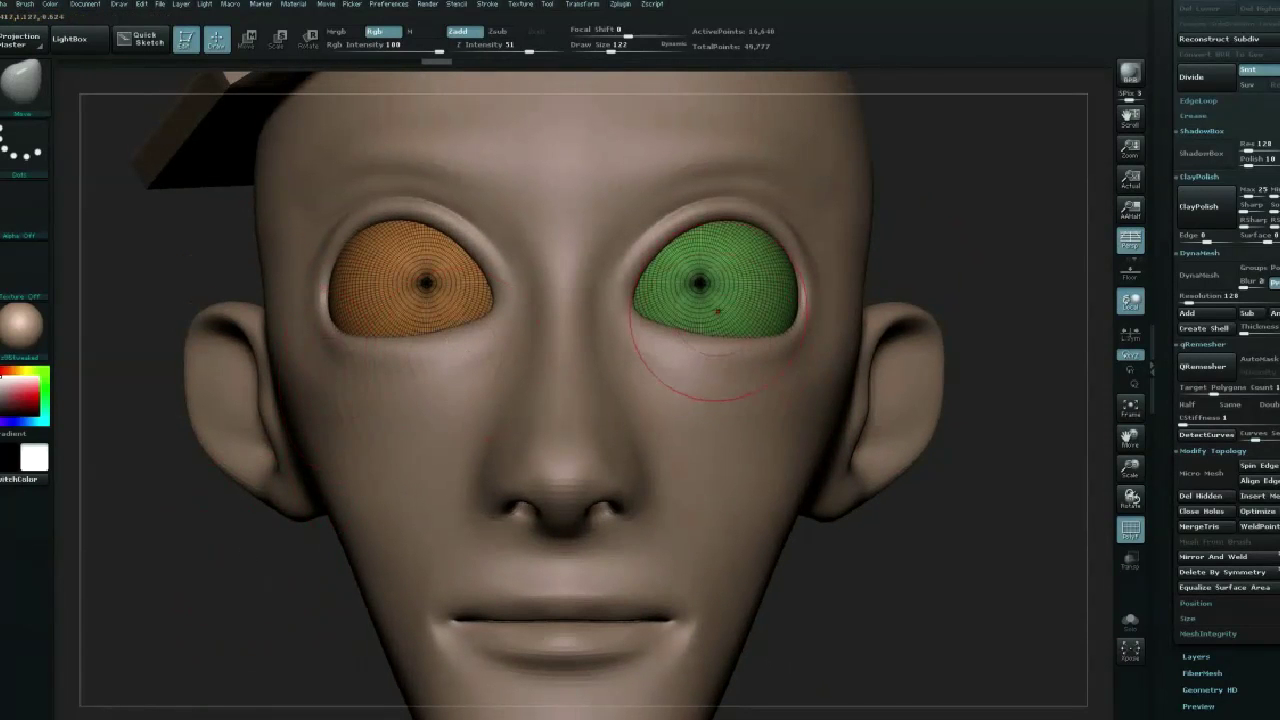
key("r")
left_click_drag(1022, 249, 1106, 516)
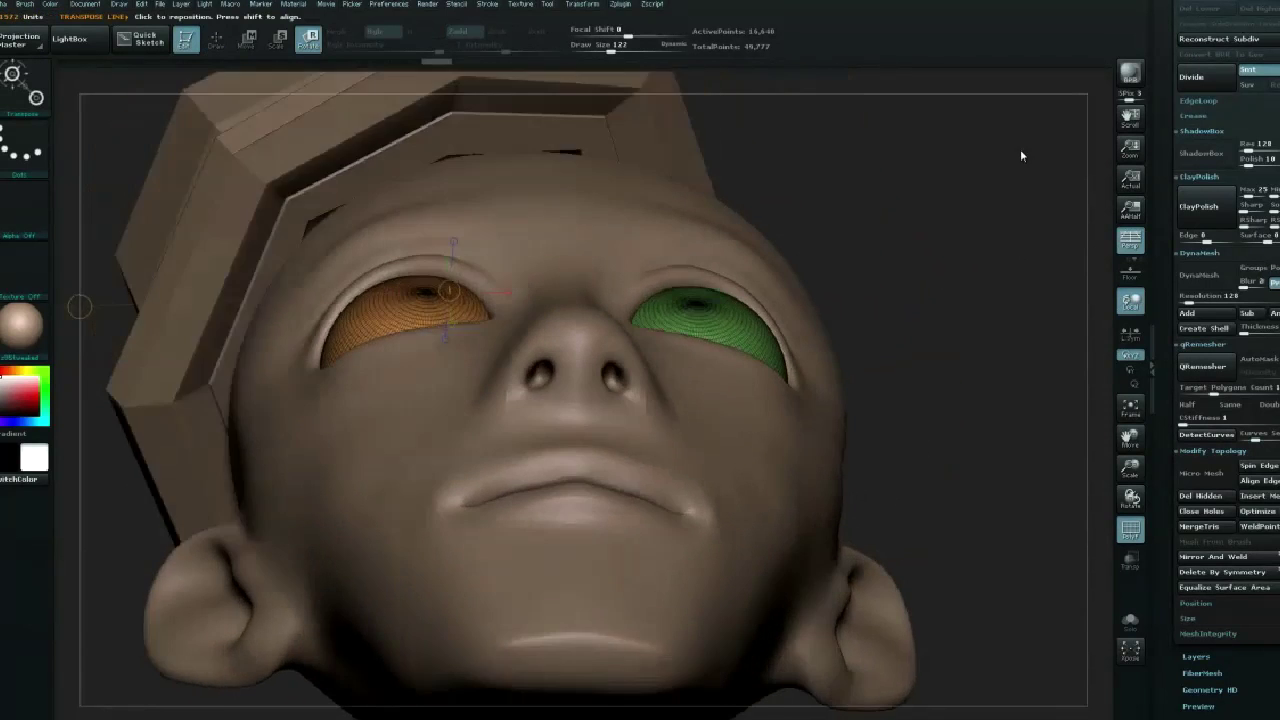
Solo the eye spheres and rotate them into a new orientation with Transpose Rotate.
left_click(1133, 626)
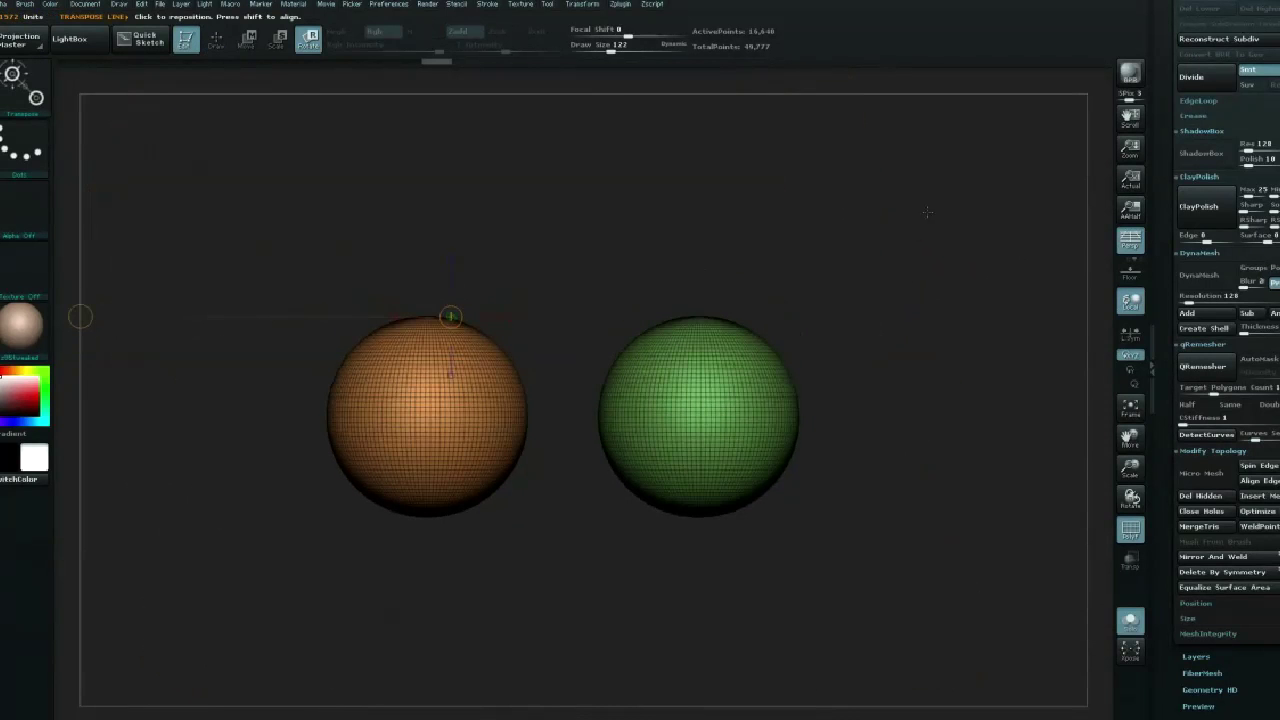
left_click_drag(450, 317, 424, 233)
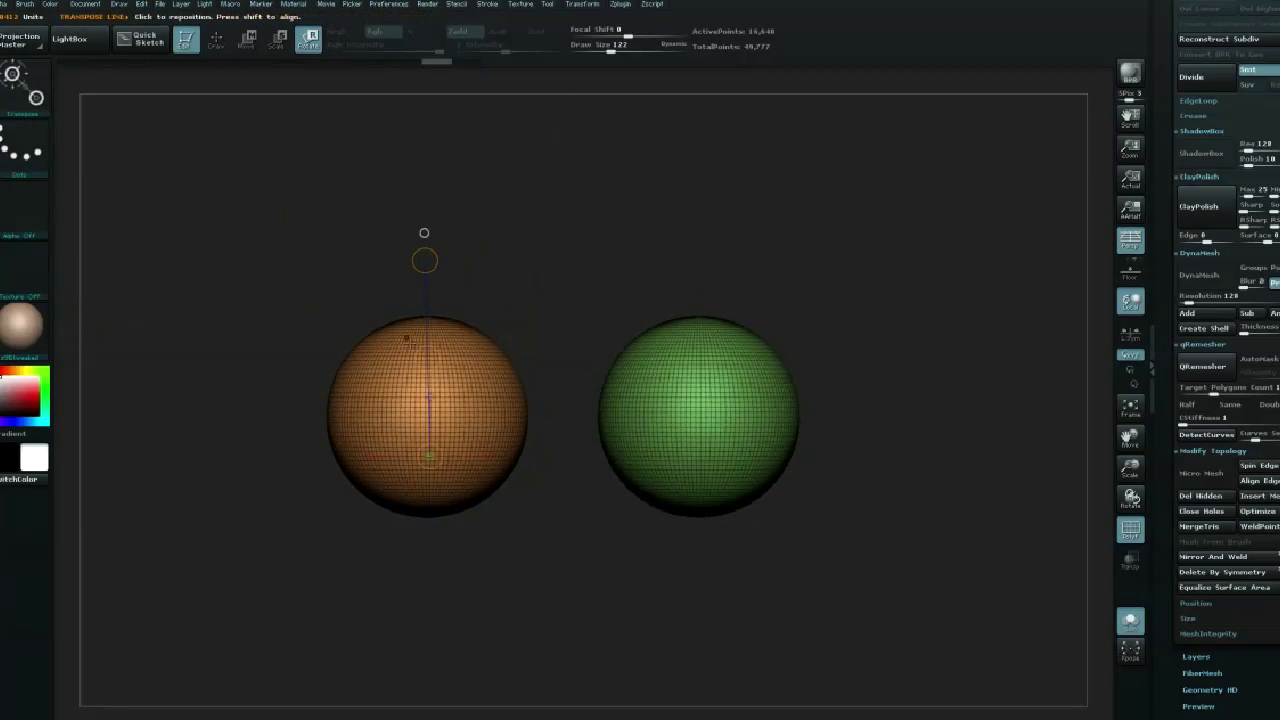
left_click_drag(425, 259, 426, 283)
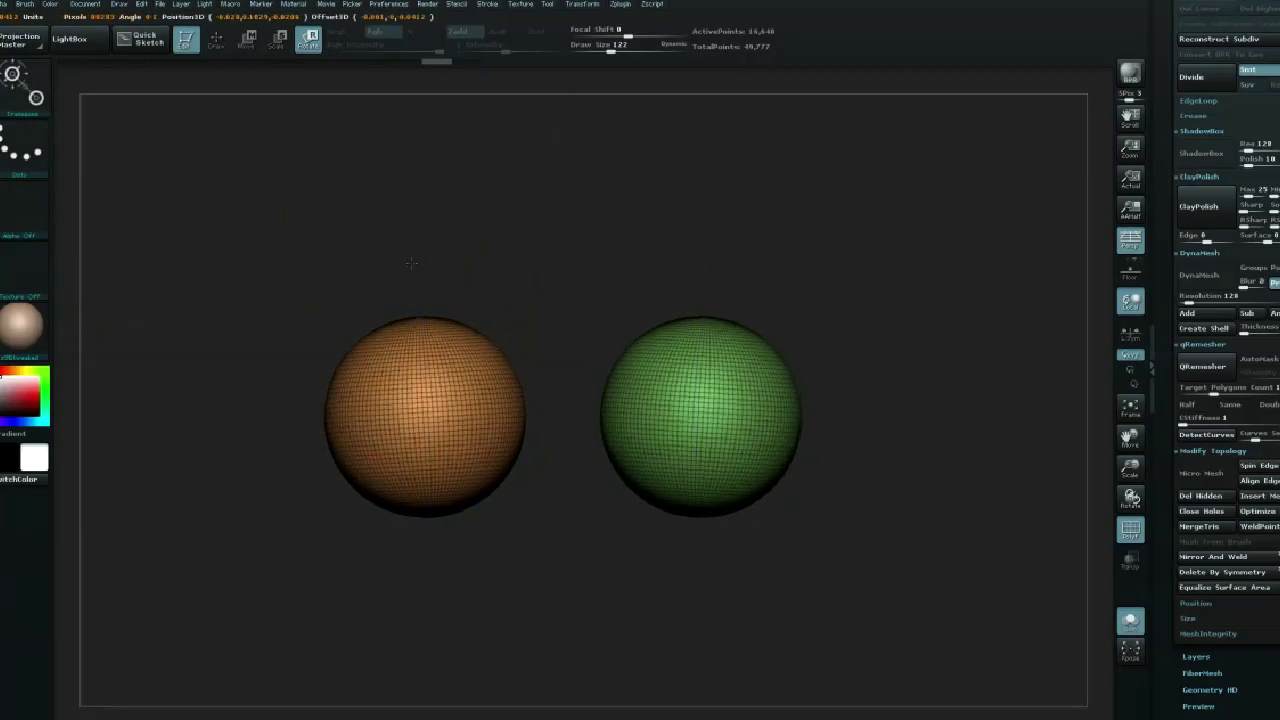
left_click(1128, 622)
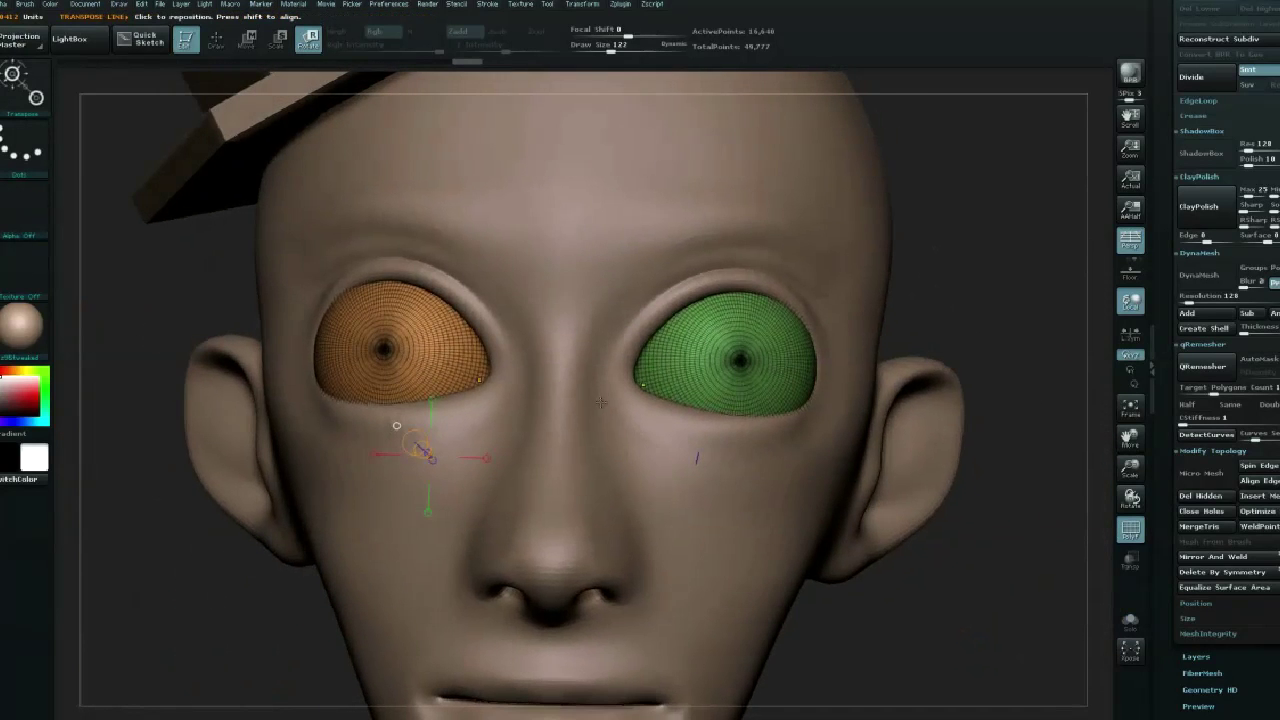
Move both eyes up and back into the sockets, then hide polygroups.
key("w")
left_click_drag(385, 350, 100, 331)
left_click_drag(247, 351, 247, 345)
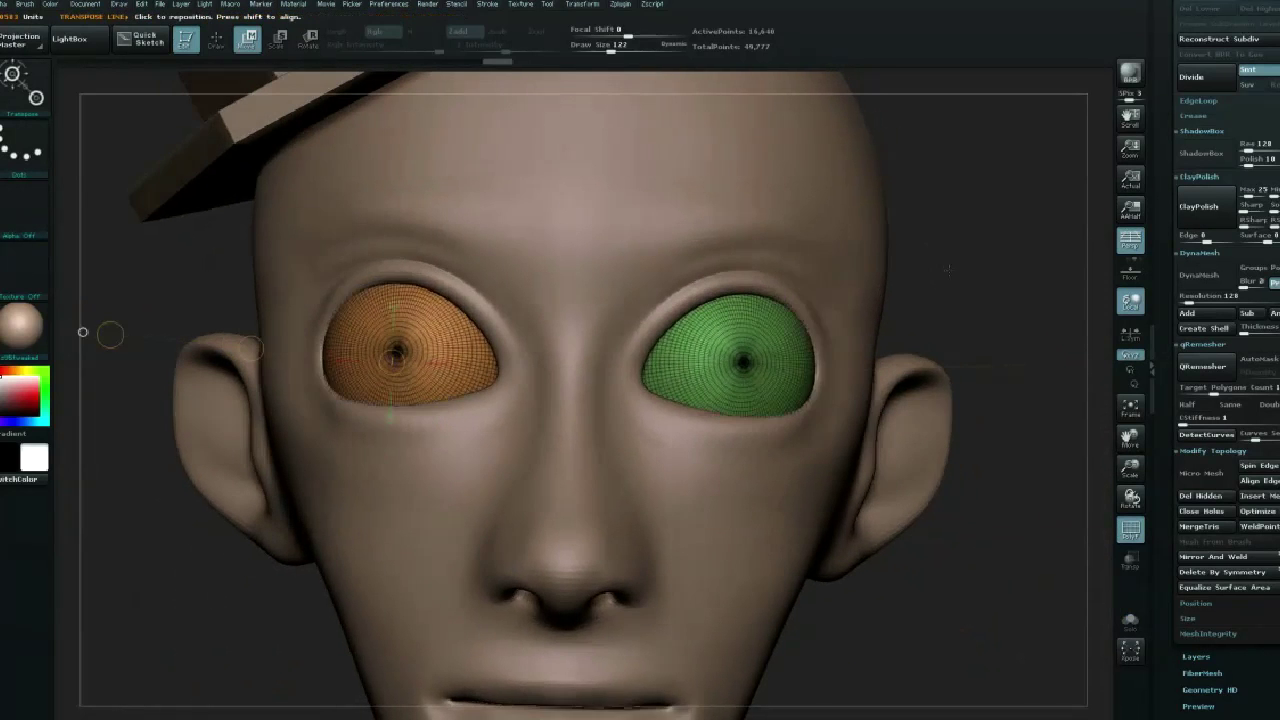
left_click_drag(106, 340, 890, 290)
key("q")
key("shift+f")
left_click_drag(946, 249, 894, 229)
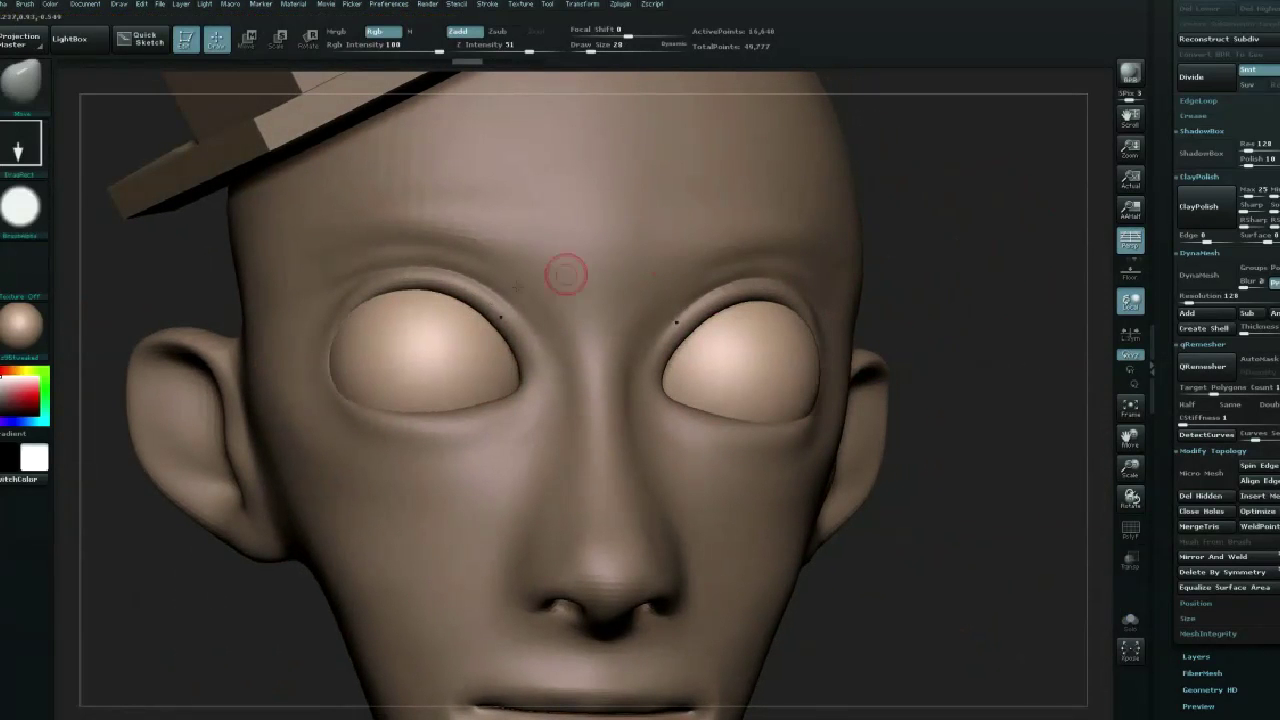
Set up the Standard brush with DragRect stroke and a round alpha.
key("ctrl+shift")
key("shift")
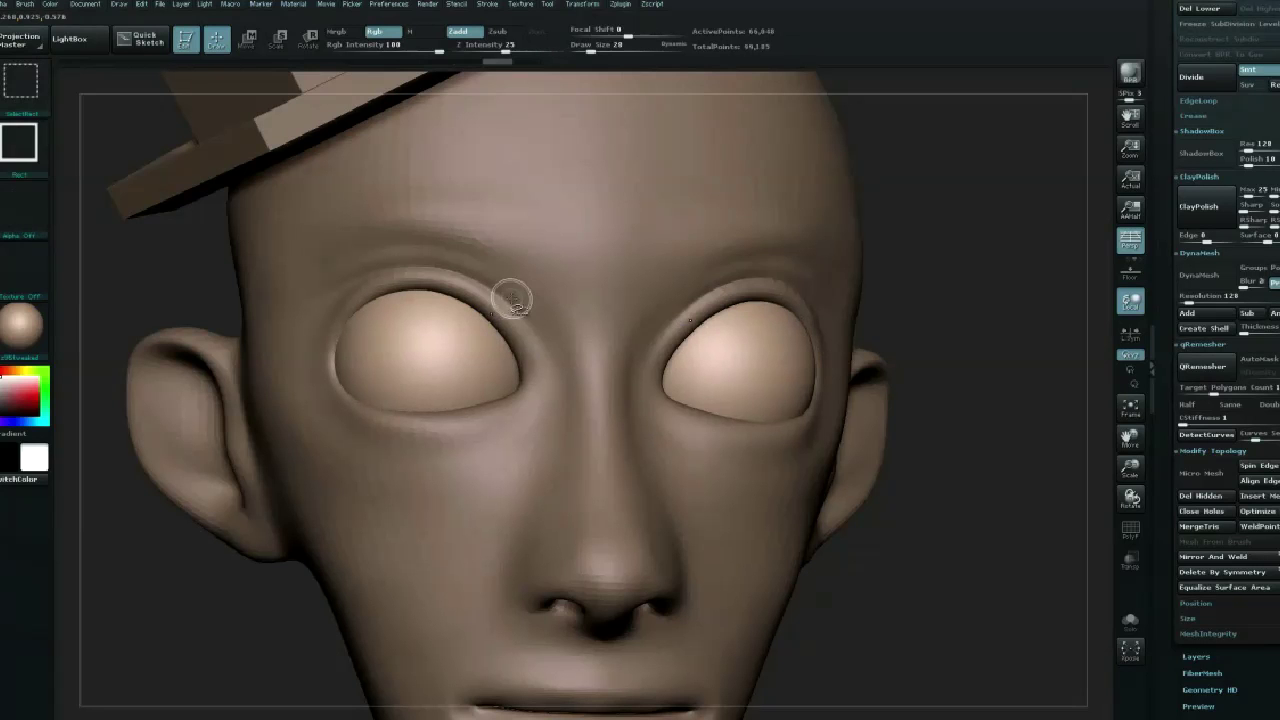
left_click(24, 152)
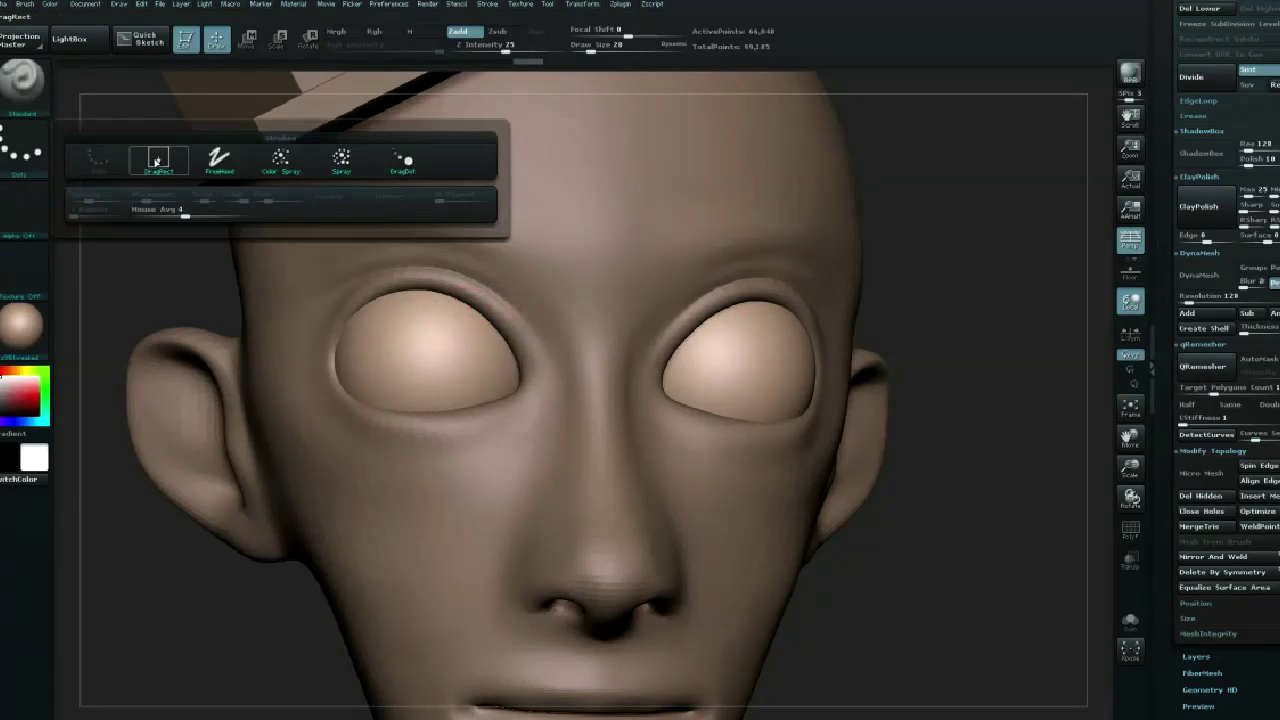
left_click(156, 162)
left_click(20, 207)
left_click(470, 274)
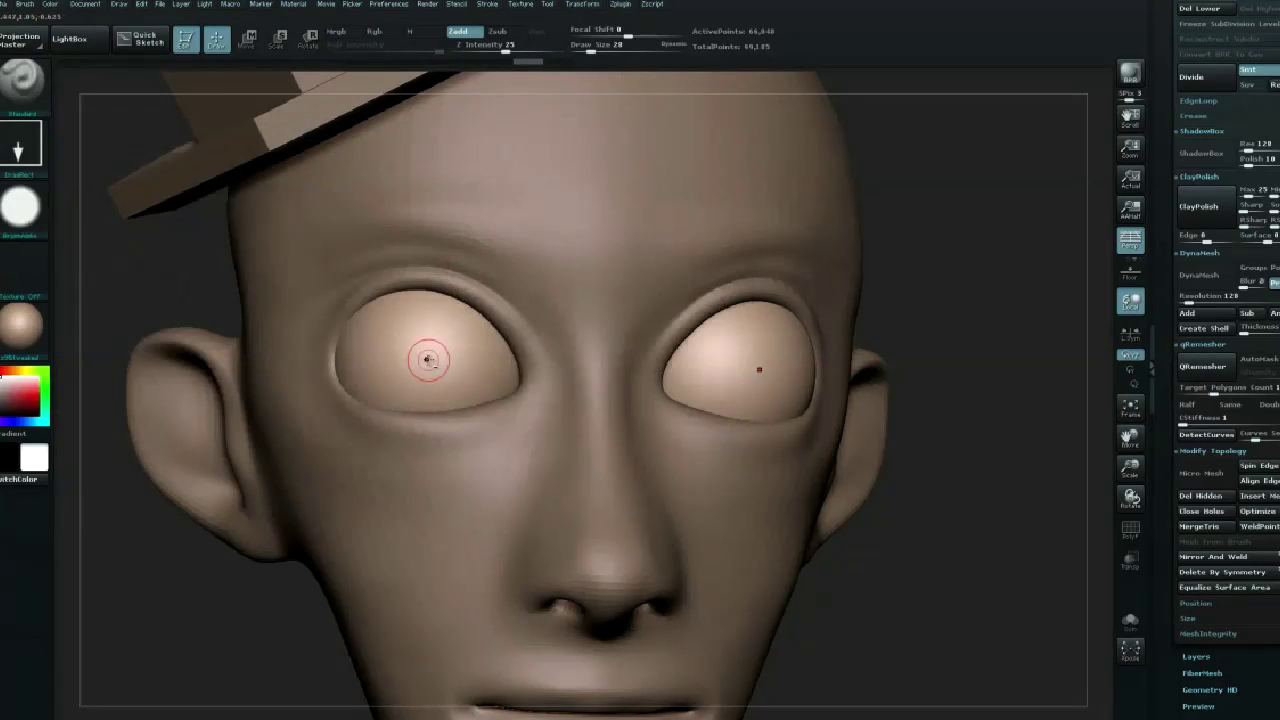
Stamp a mirrored raised iris ring onto both eyeballs and check it from the side.
left_click_drag(447, 362, 517, 374)
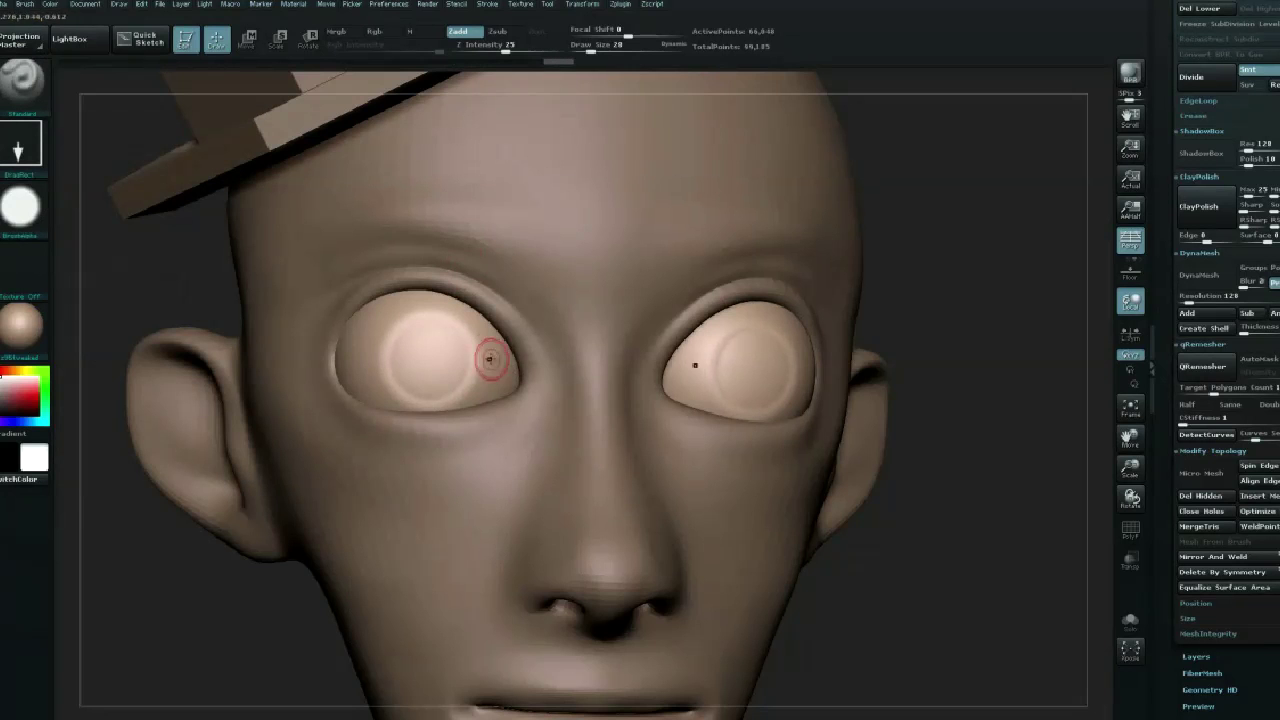
key("f")
mouse_move(901, 341)
left_mouse_down()
mouse_move(819, 356)
mouse_move(829, 334)
mouse_move(427, 358)
left_mouse_up()
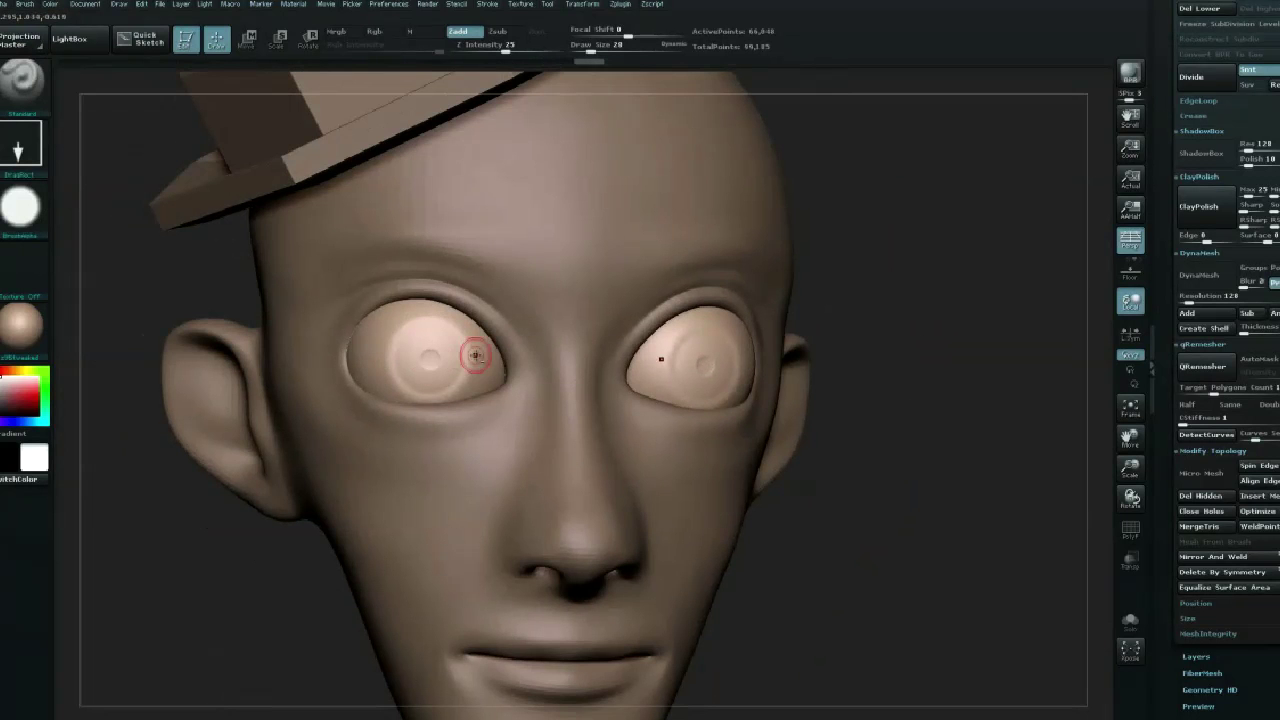
key("f")
mouse_move(797, 346)
left_mouse_down()
mouse_move(765, 350)
mouse_move(863, 351)
mouse_move(451, 387)
left_mouse_up()
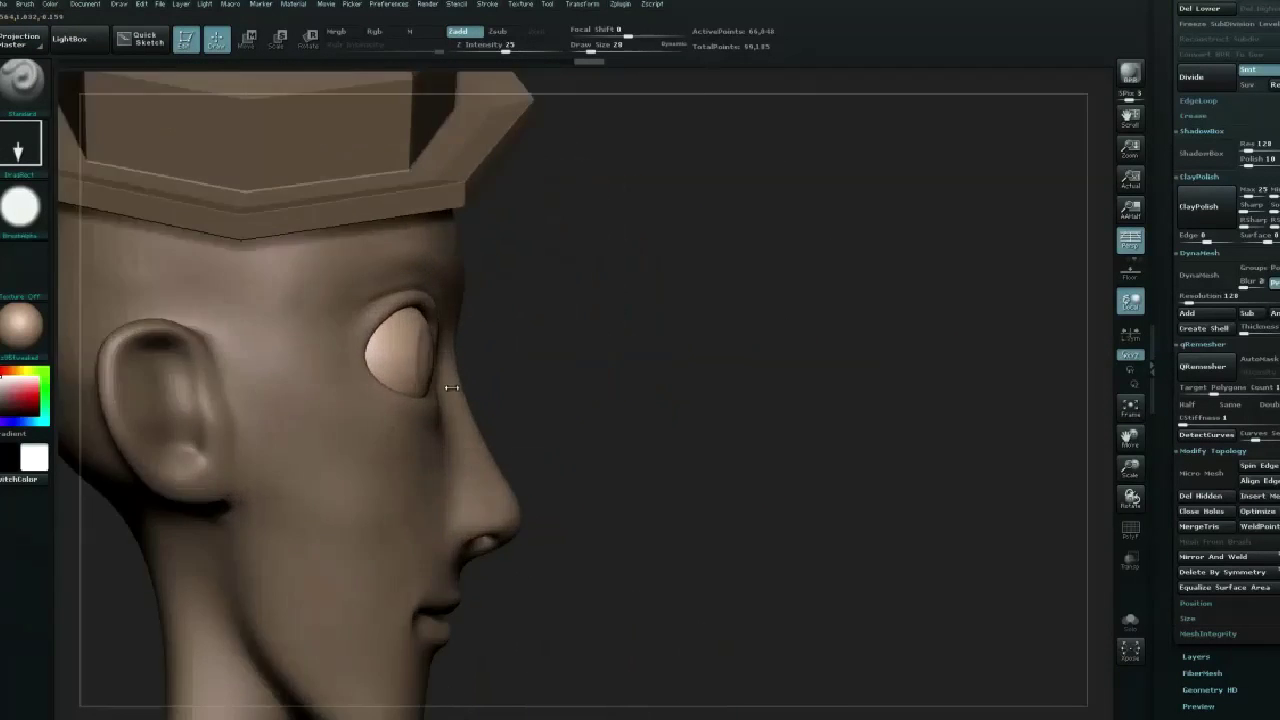
Switch to the Move brush with a FreeHand stroke.
key("space")
key("b")
key("m")
key("v")
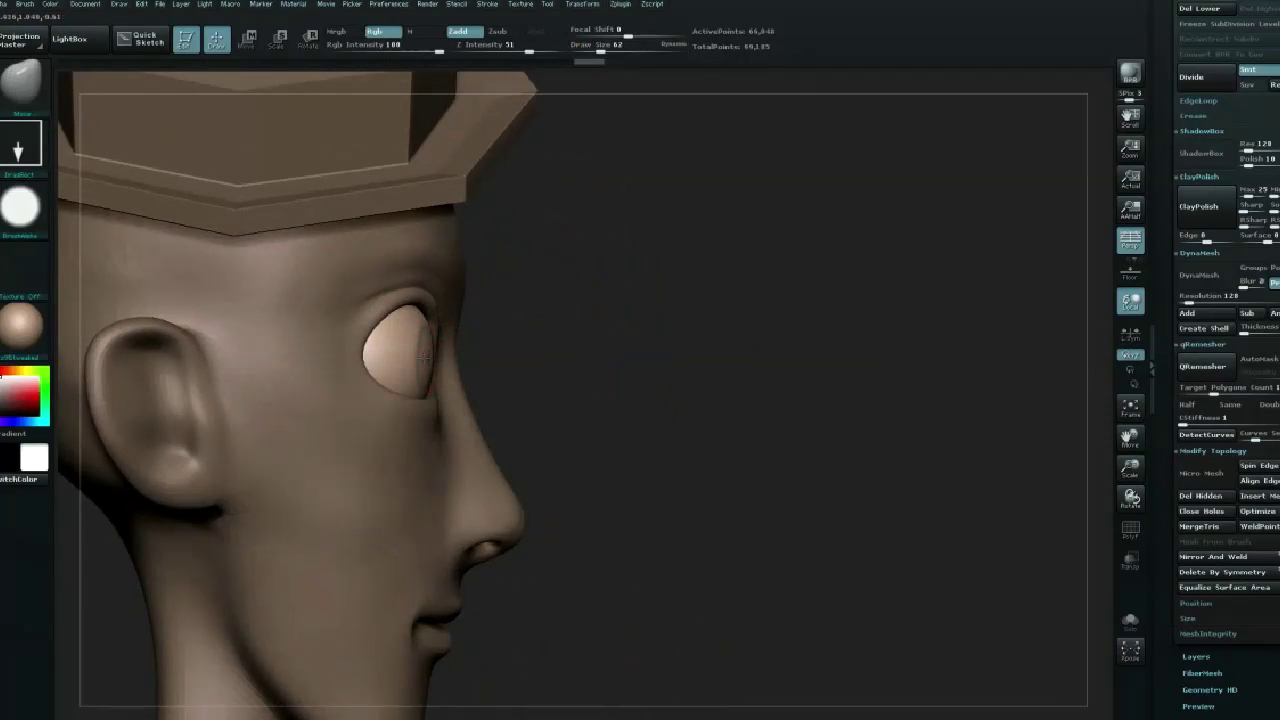
left_click(20, 145)
left_click(215, 160)
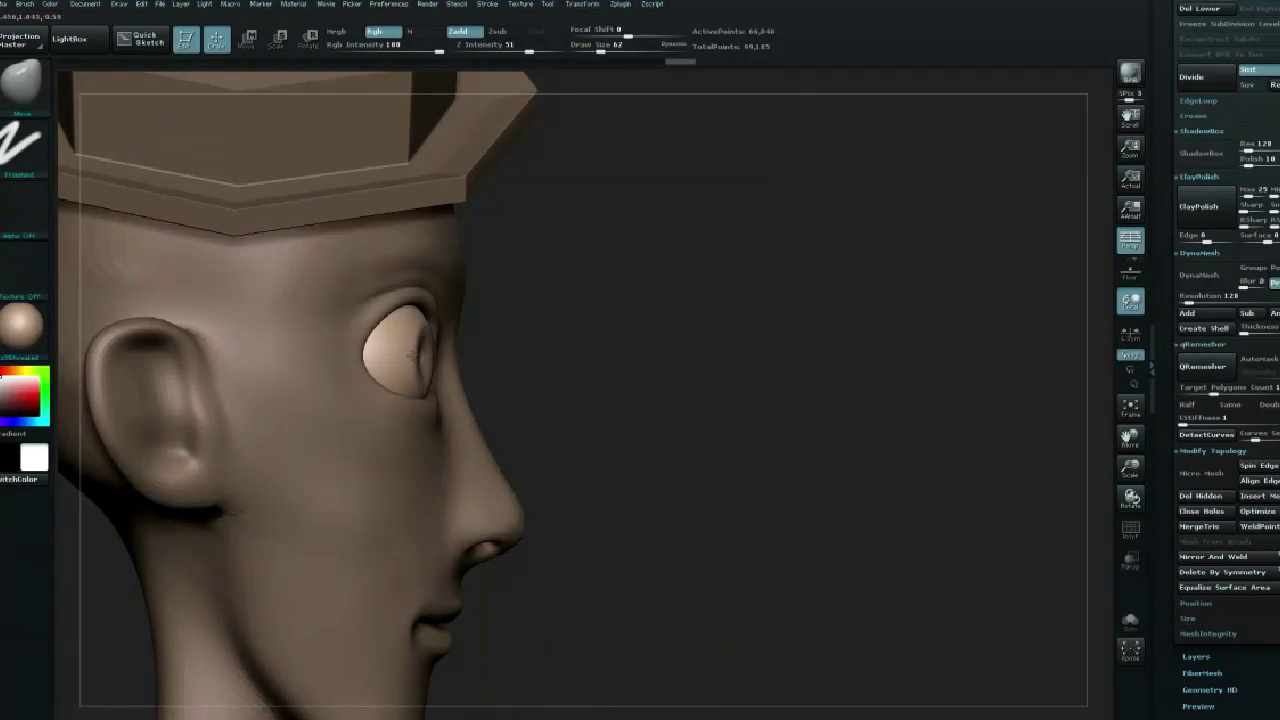
Smooth the ridges on the eyeball from a front view.
mouse_move(634, 286)
left_mouse_down()
mouse_move(617, 306)
mouse_move(354, 414)
left_mouse_up()
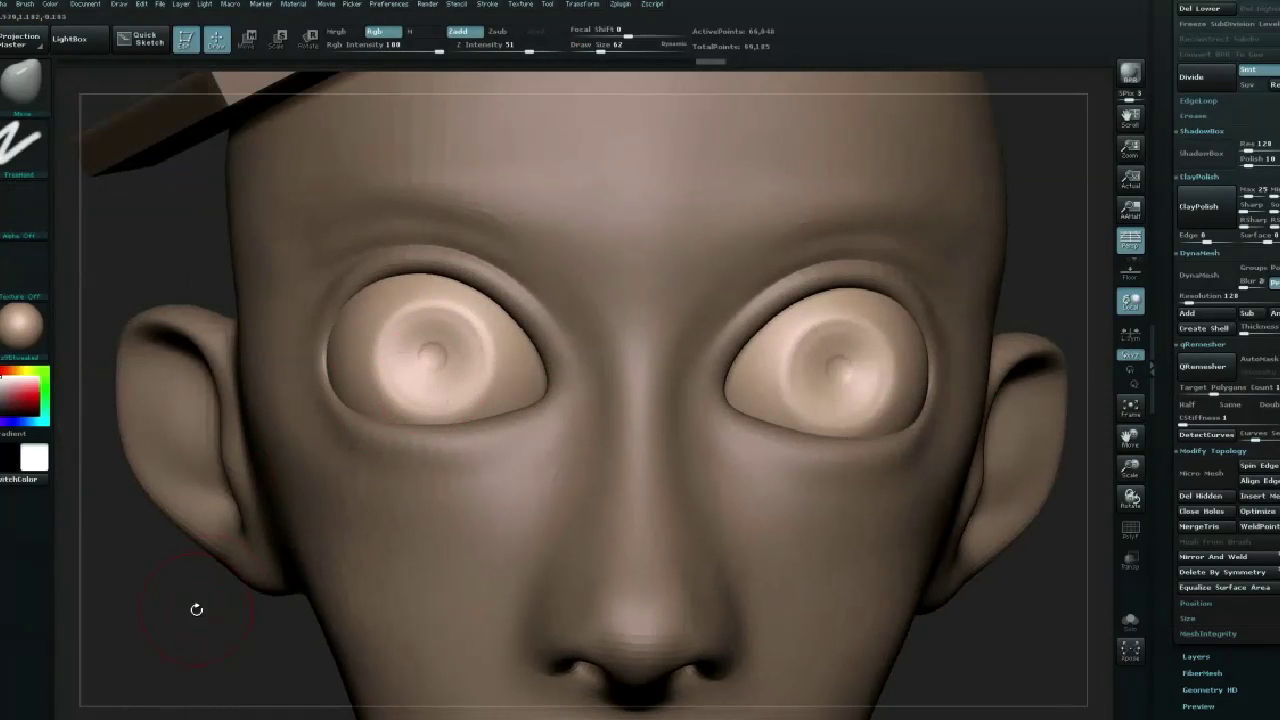
key("space")
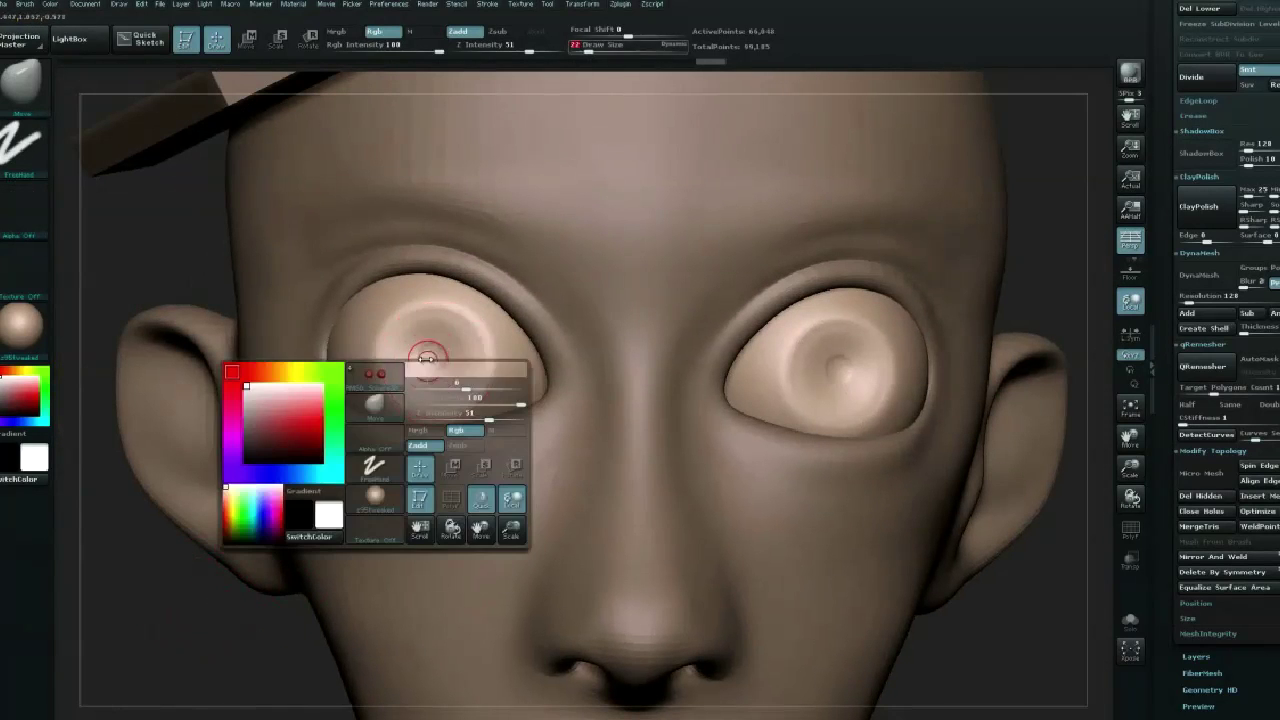
key("shift")
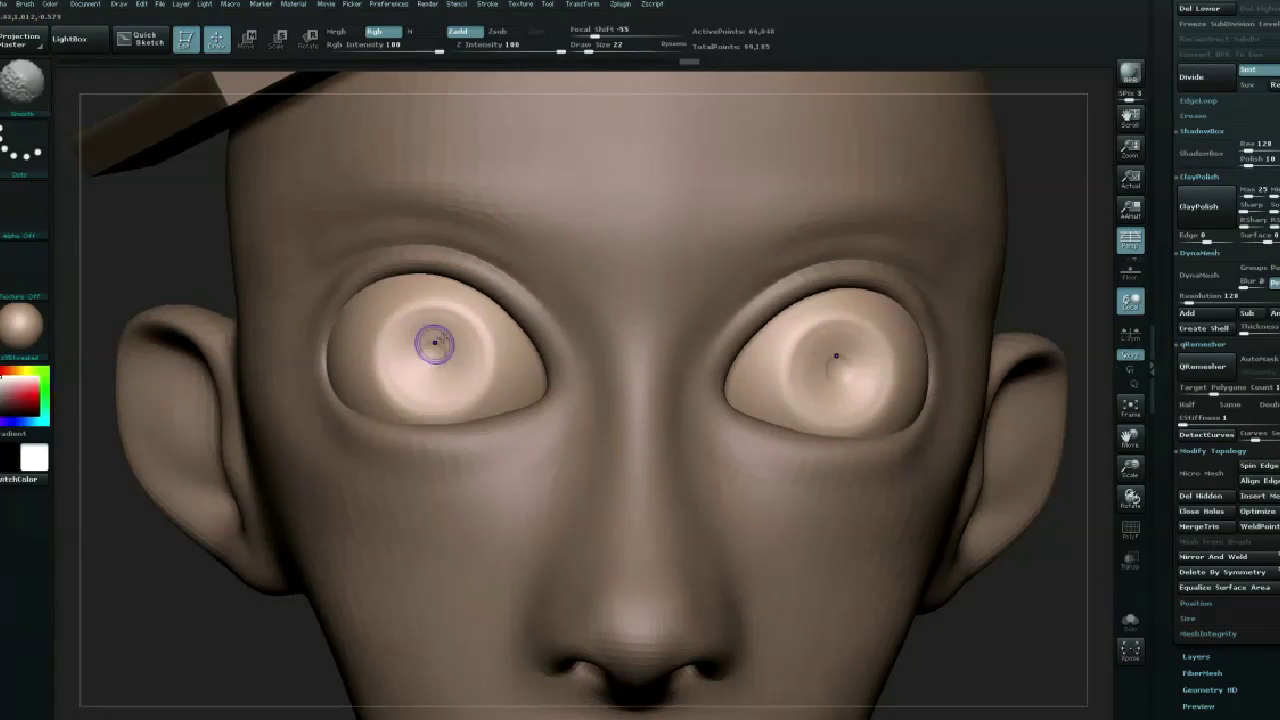
mouse_move(403, 386)
left_mouse_down("alt")
mouse_move(268, 469)
mouse_move(300, 433)
mouse_move(470, 380)
left_mouse_up("alt")
Make the head the active subtool, turned to face front.
left_click(470, 380, "alt")
mouse_move(694, 397)
left_mouse_down()
mouse_move(759, 353)
mouse_move(662, 339)
mouse_move(670, 355)
left_mouse_up()
left_click_drag(787, 333, 223, 386)
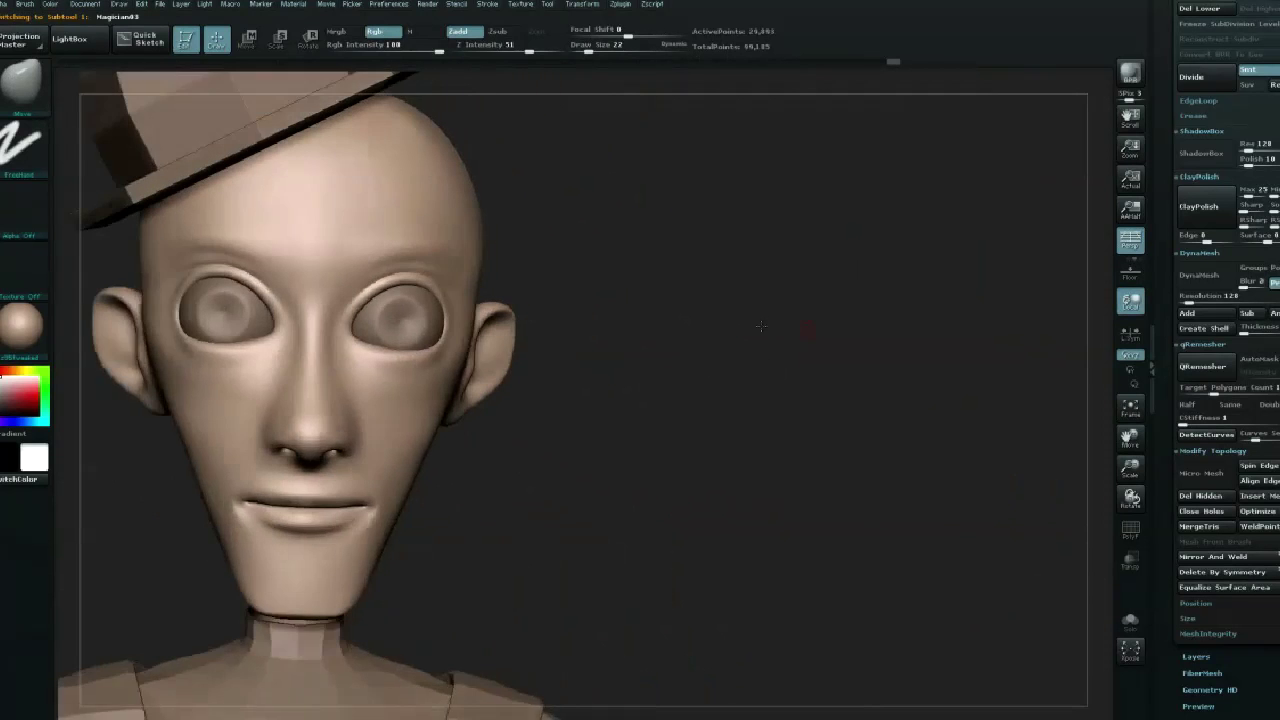
key("space")
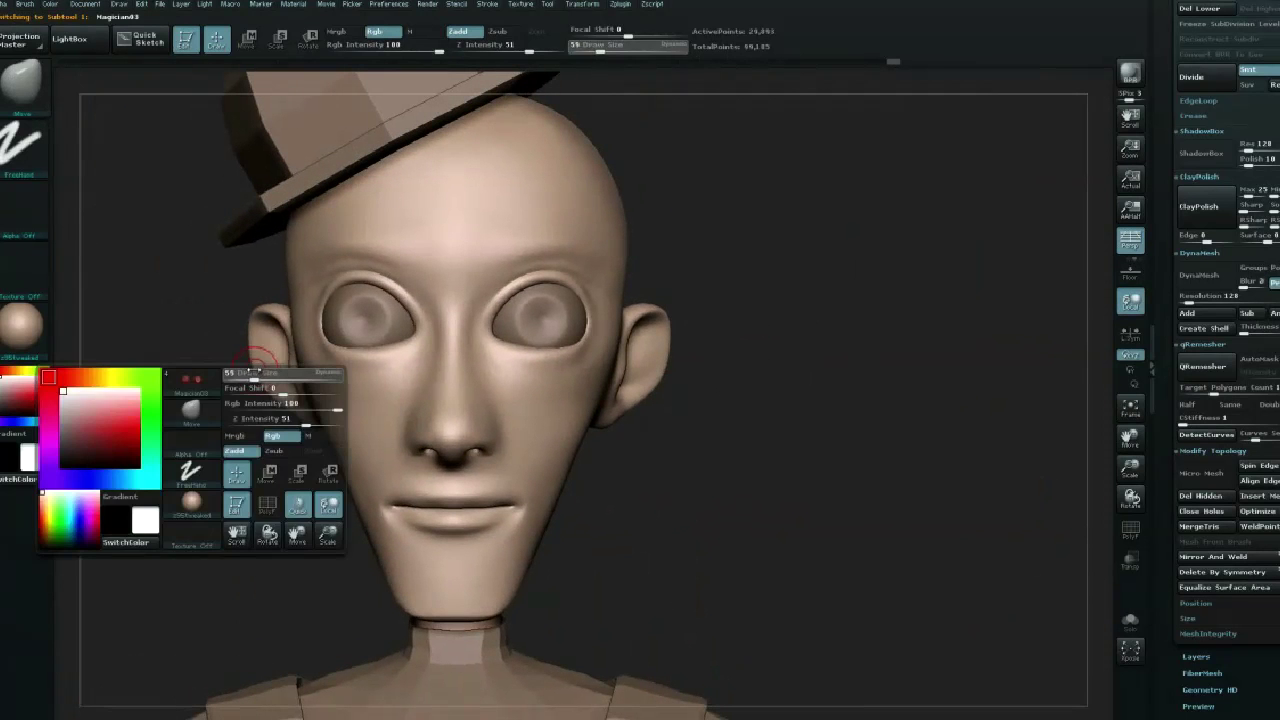
key("b")
key("s")
key("t")
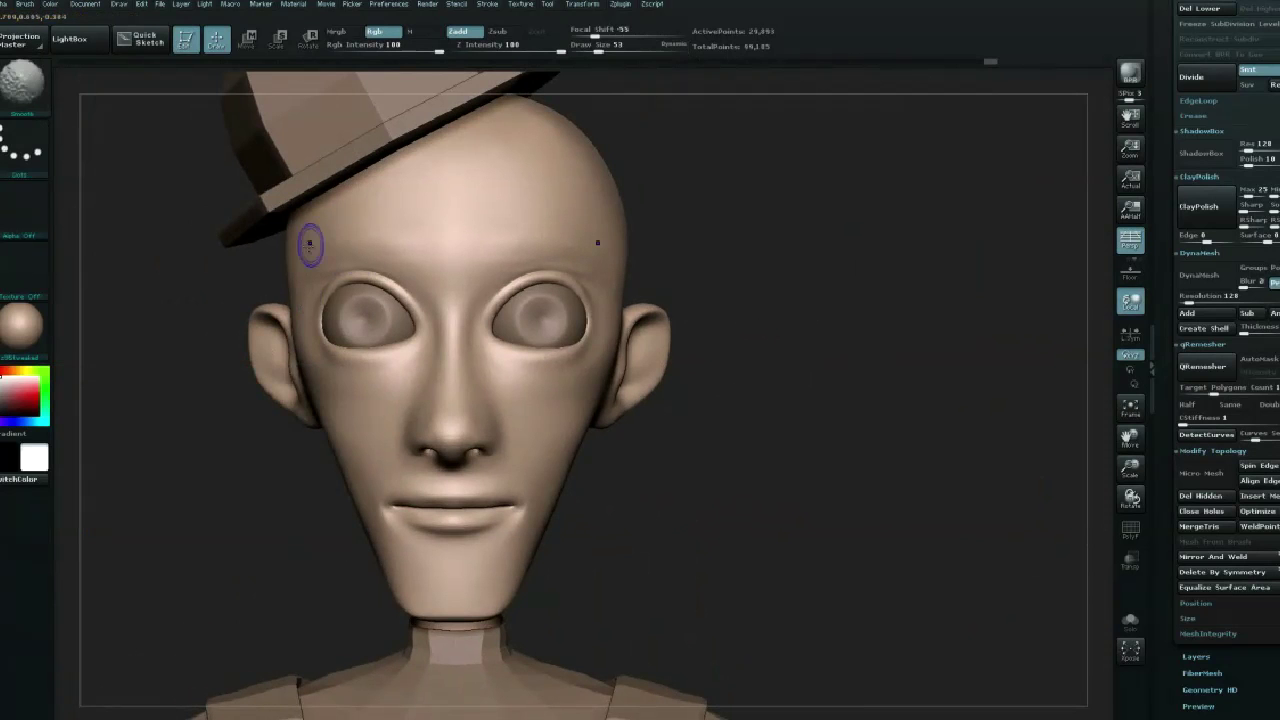
Switch to the Move brush and enlarge it to size 65, then 97.
key("b")
key("m")
key("v")
key("space")
left_click_drag(325, 375, 345, 375)
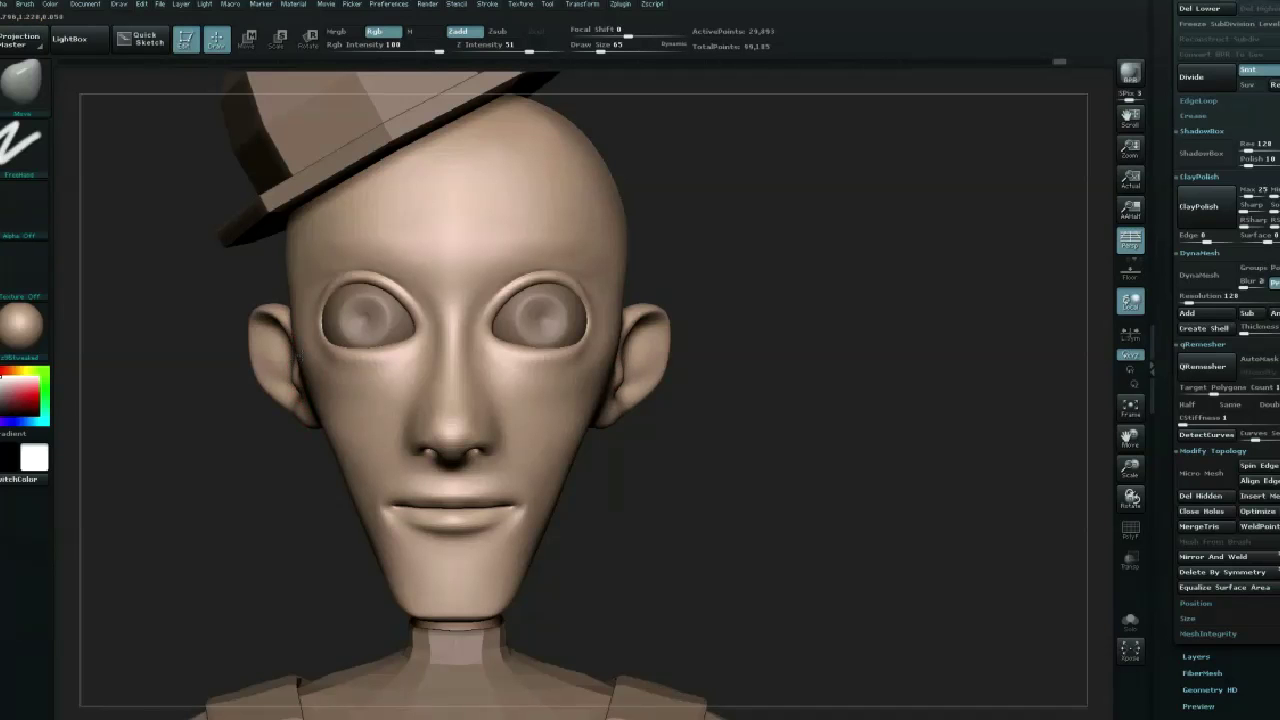
key("space")
left_click_drag(251, 360, 253, 373)
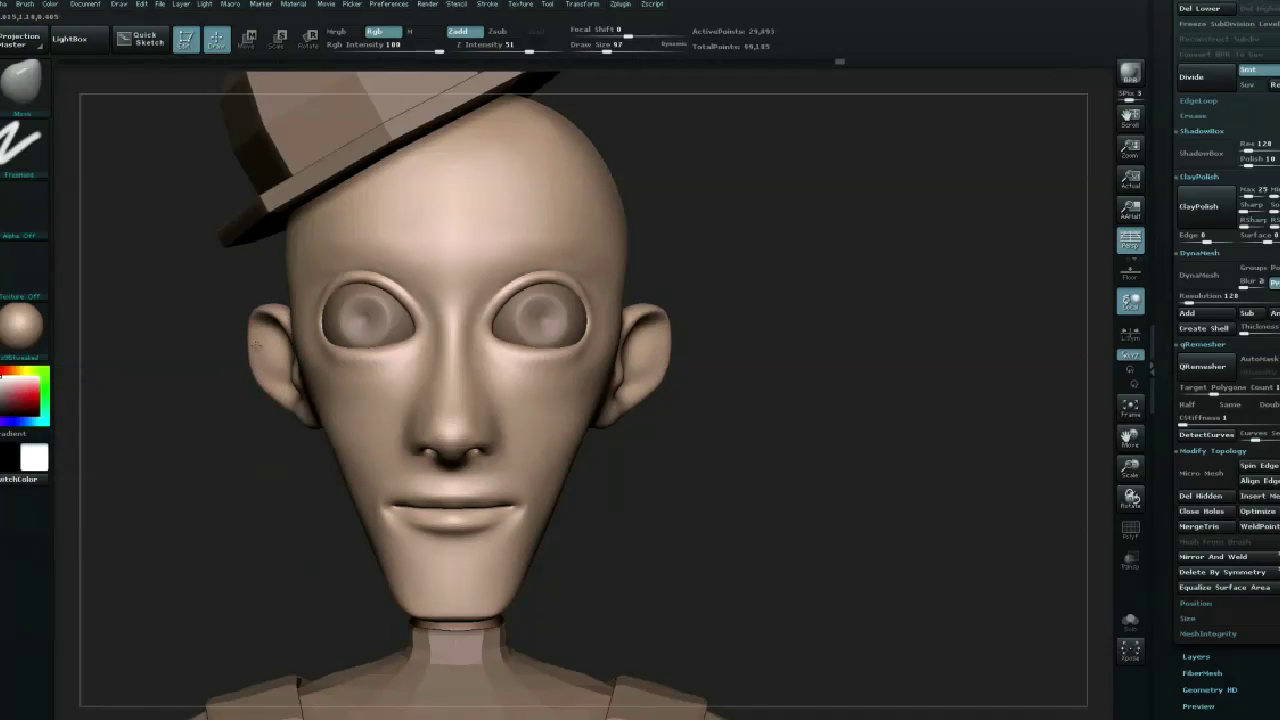
Switch to the Standard brush and shrink it to size 60, then 42.
left_click_drag(222, 432, 266, 386)
key("b")
key("s")
key("t")
key("space")
mouse_move(330, 322)
left_mouse_down()
mouse_move(295, 322)
mouse_move(285, 358)
left_mouse_up()
key("space")
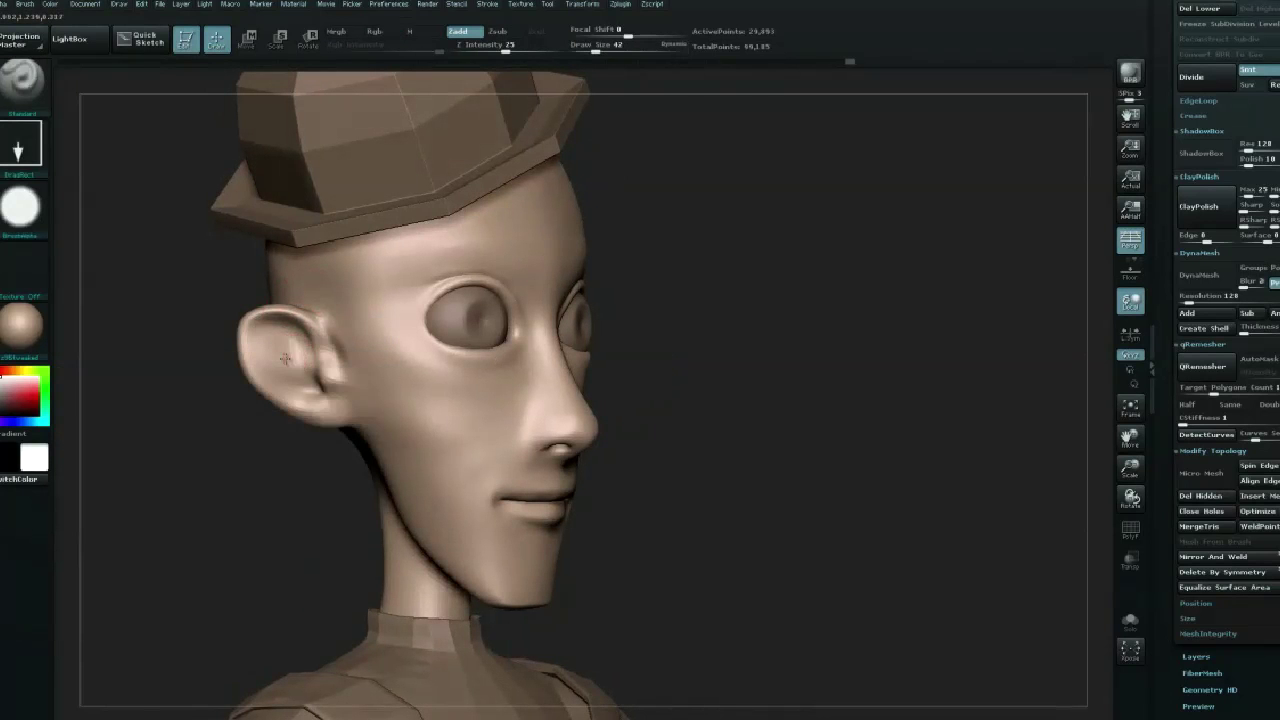
Set the brush Stroke to FreeHand and turn the alpha off.
left_click(20, 148)
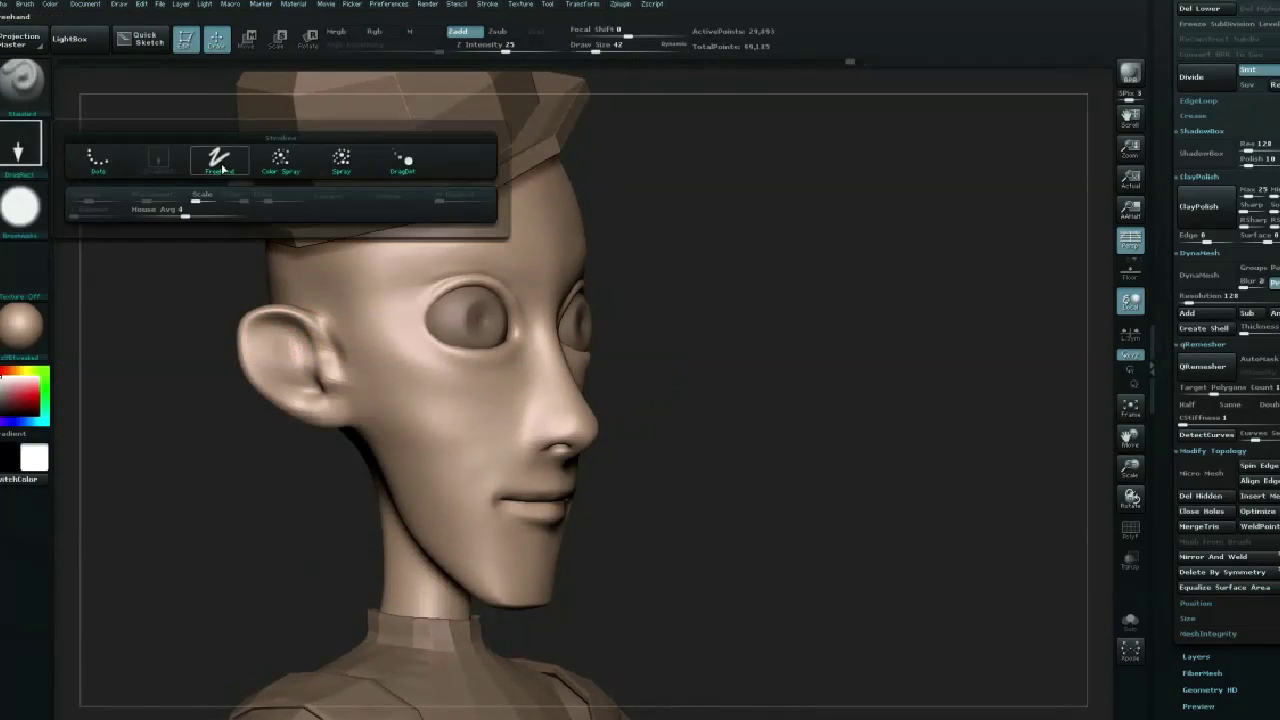
left_click(220, 160)
left_click(20, 207)
left_click(108, 266)
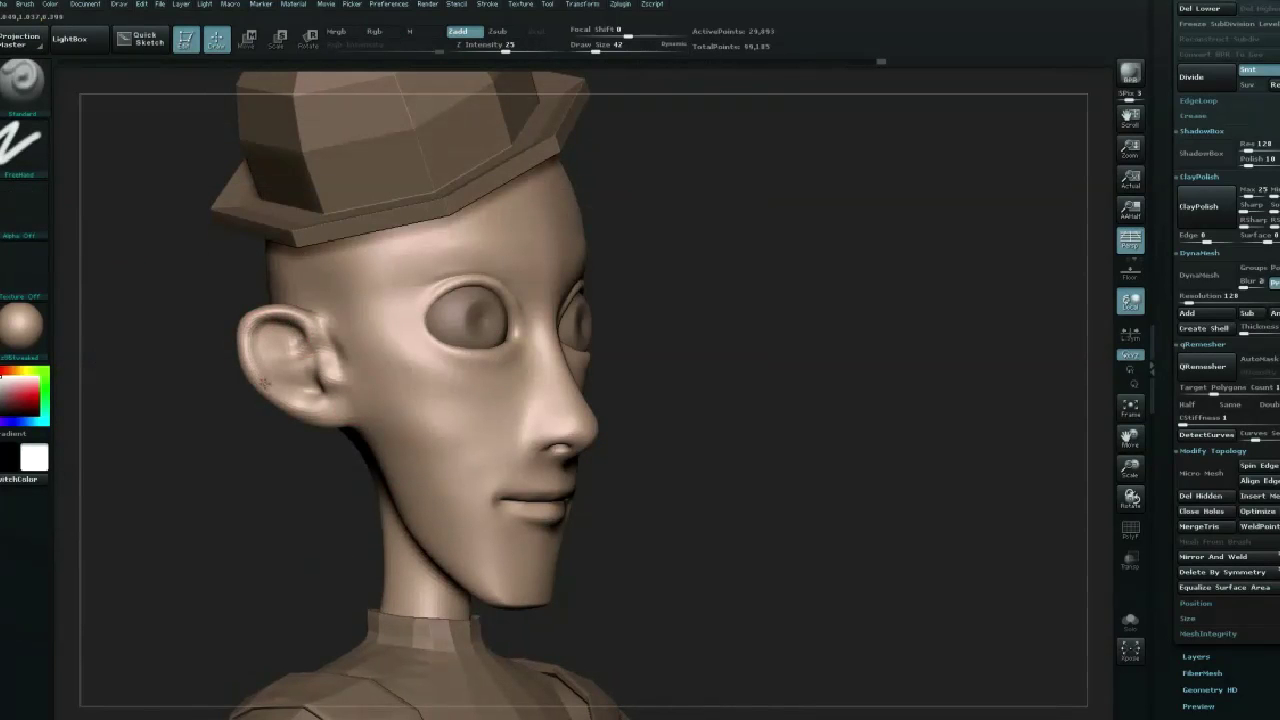
Build up the ear rim and deepen the inner ear crease from a side profile.
mouse_move(251, 342)
left_mouse_down()
mouse_move(285, 312)
mouse_move(315, 338)
left_mouse_up()
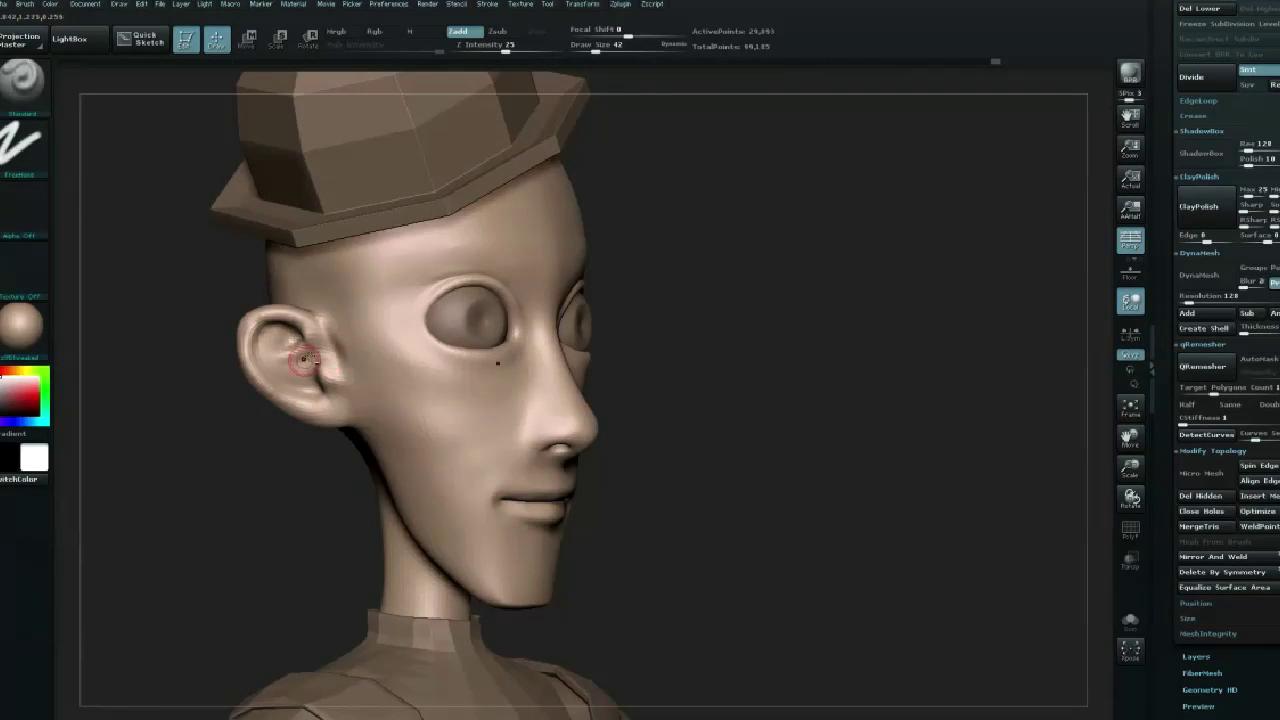
left_click_drag(195, 477, 205, 470)
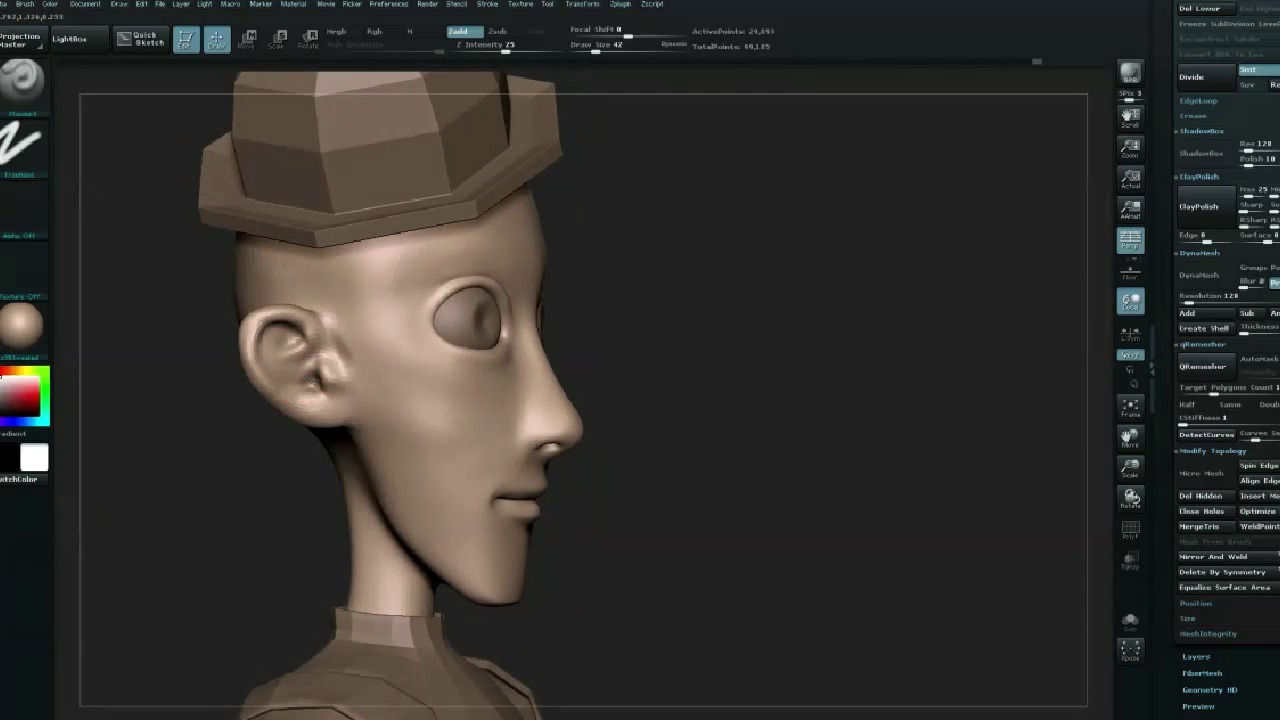
left_click_drag(205, 470, 228, 468)
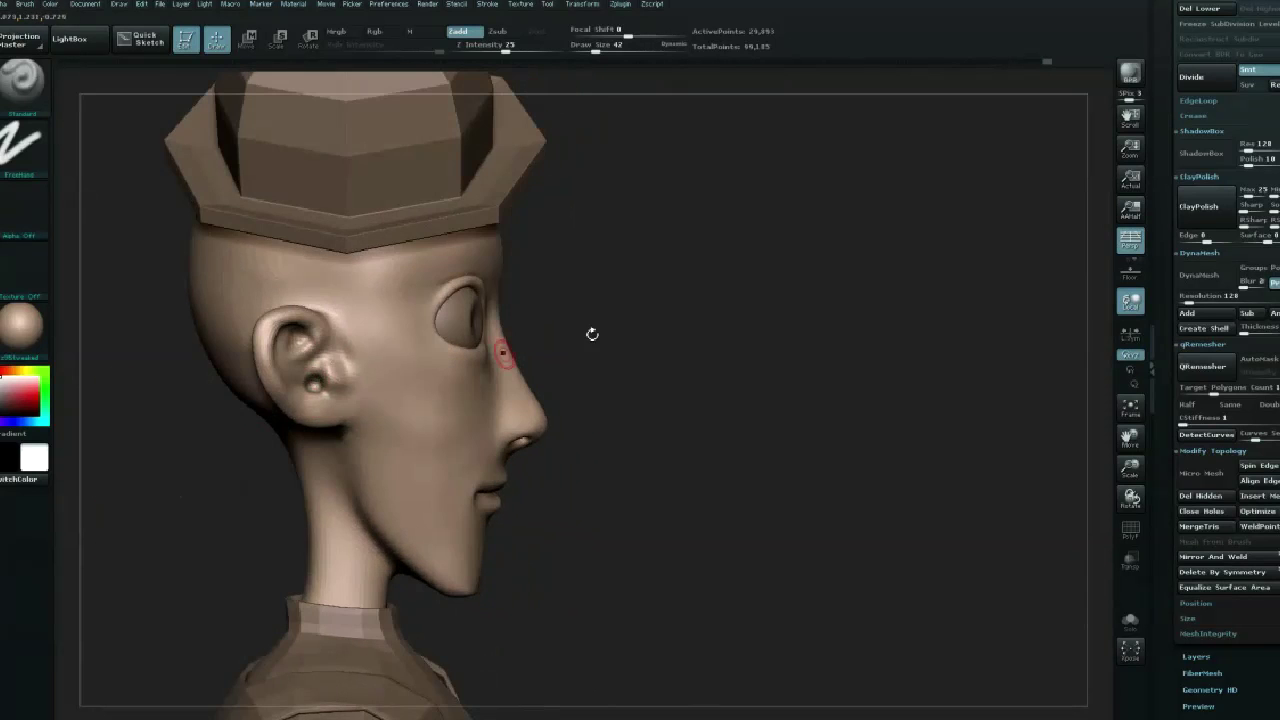
left_click_drag(592, 334, 316, 390)
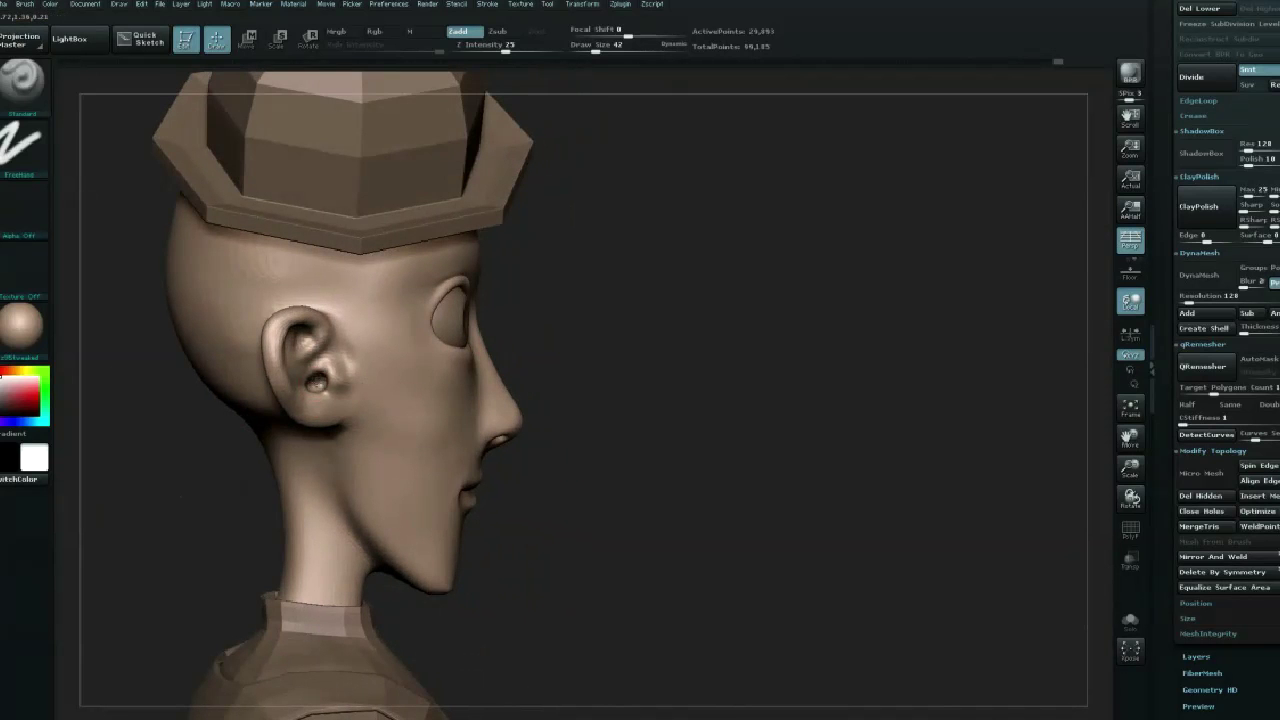
left_click_drag(330, 372, 410, 380)
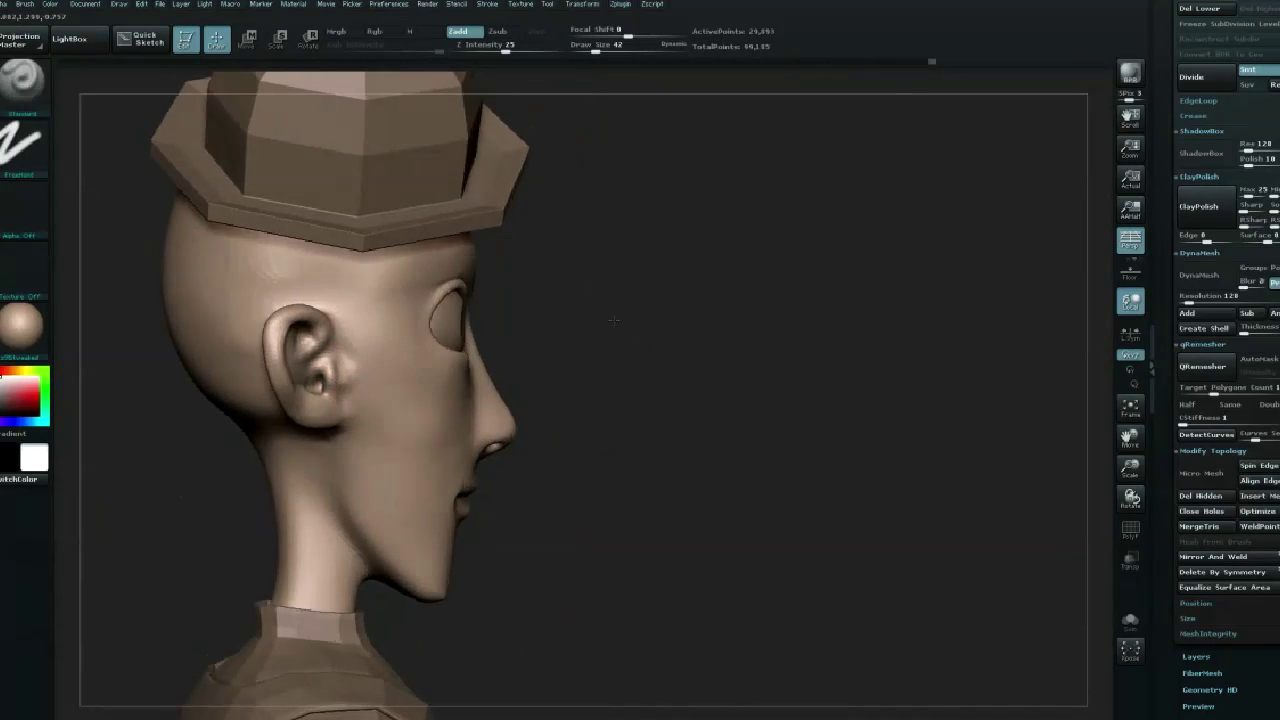
left_click_drag(305, 325, 277, 386)
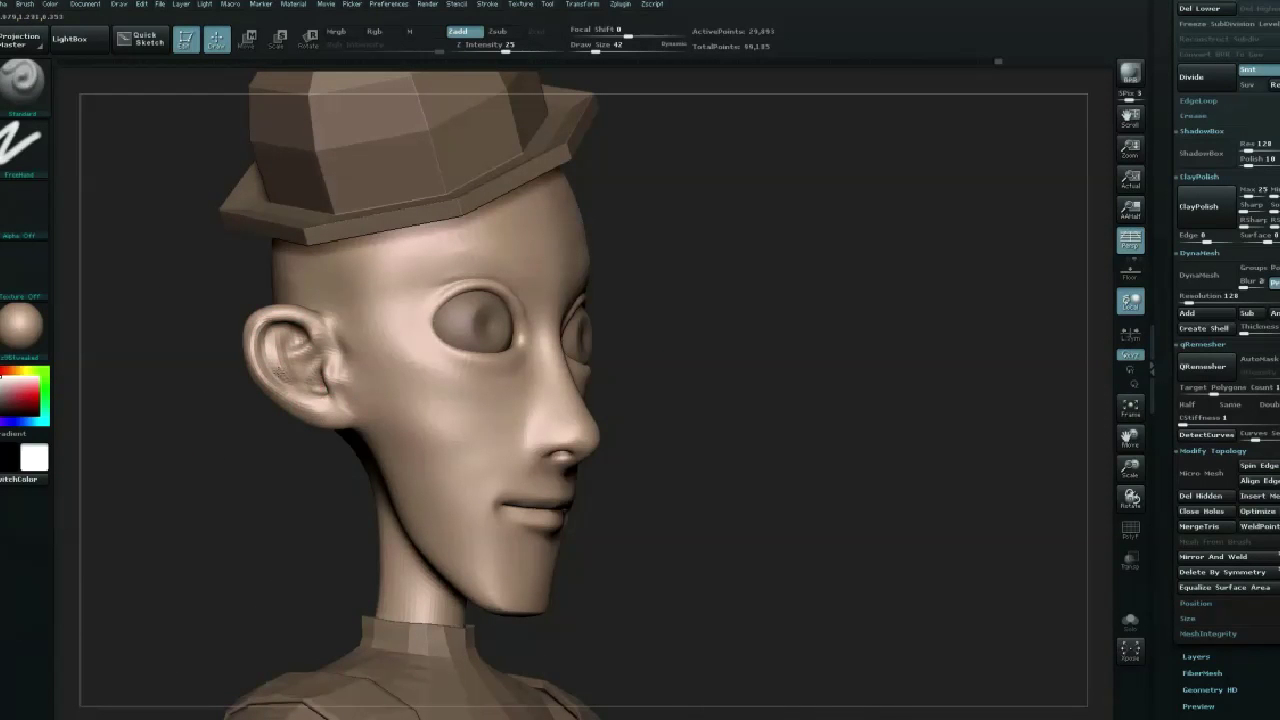
Smooth the surface around the ear.
key("b")
key("m")
key("v")
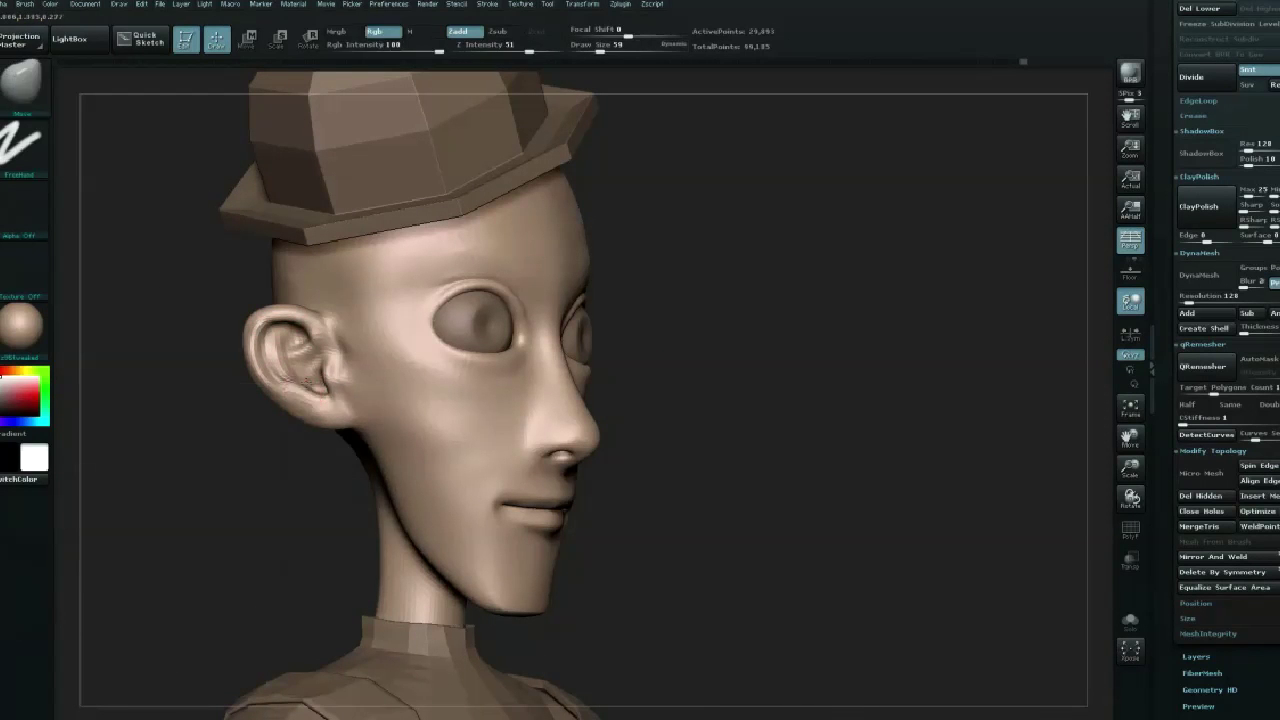
key("shift")
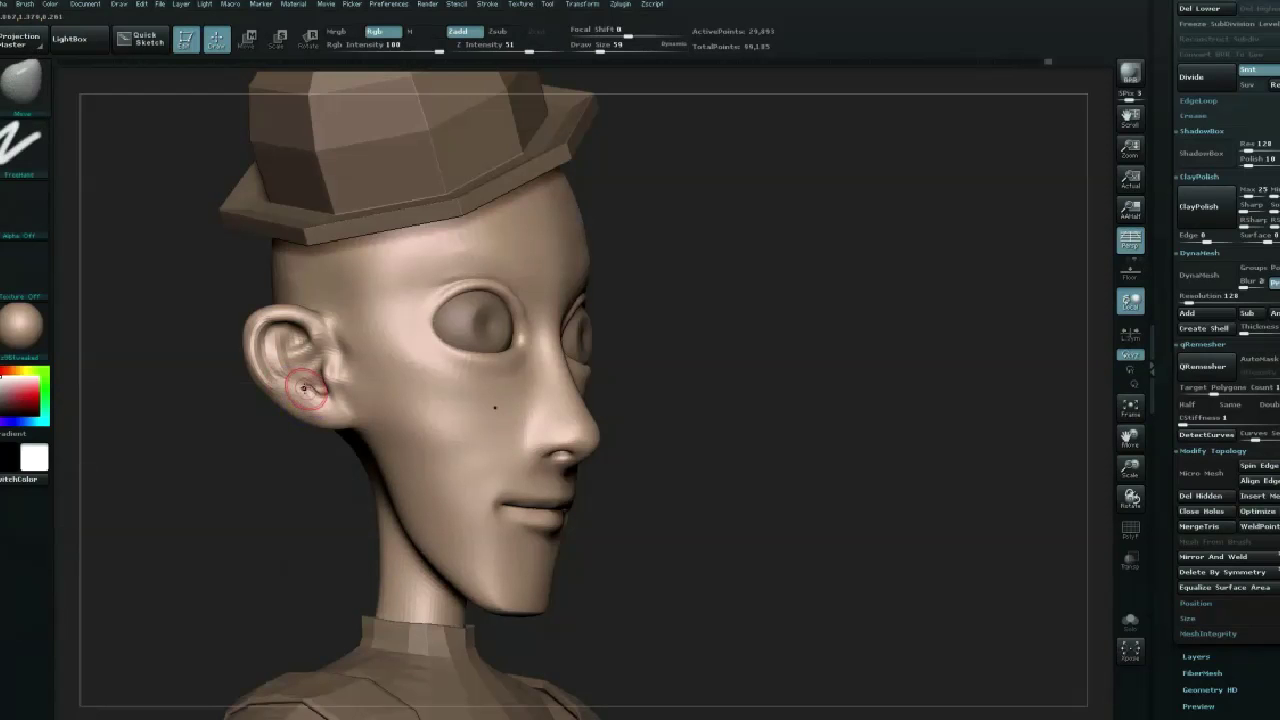
key("shift")
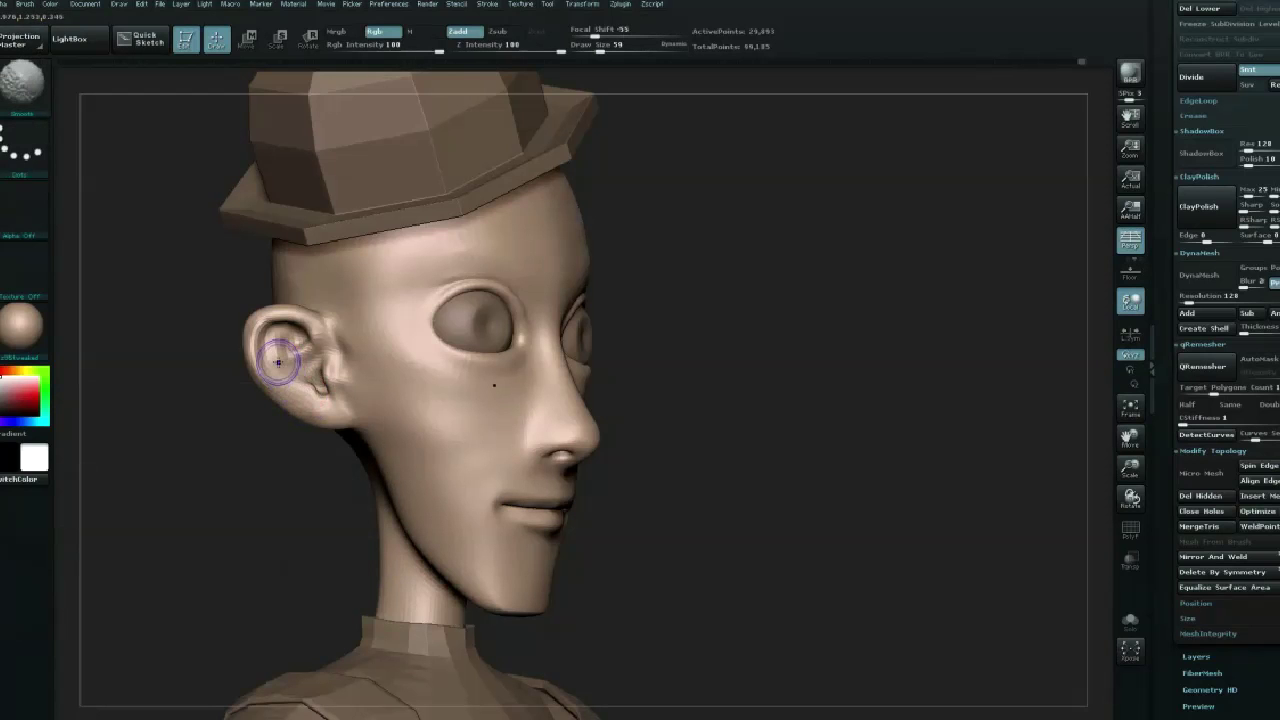
Return to the Standard brush and sculpt more detail inside the ear.
key("space")
key("b")
key("s")
key("t")
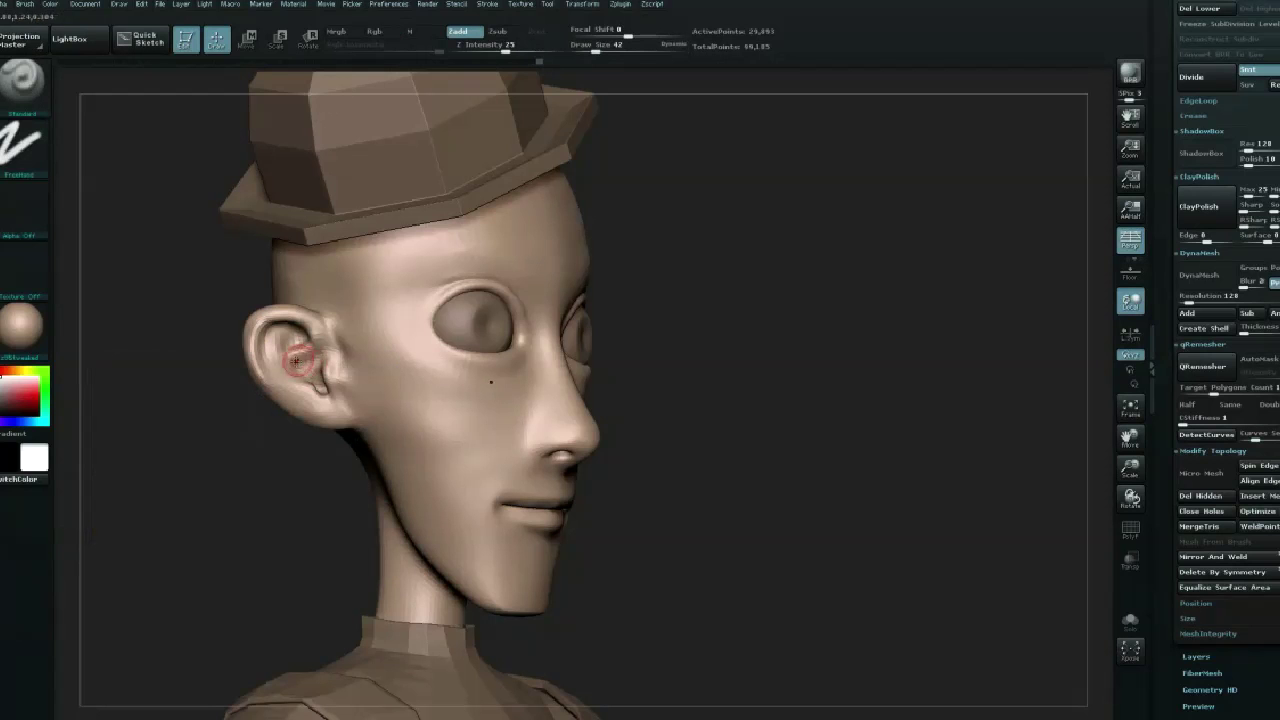
left_click_drag(288, 340, 293, 344)
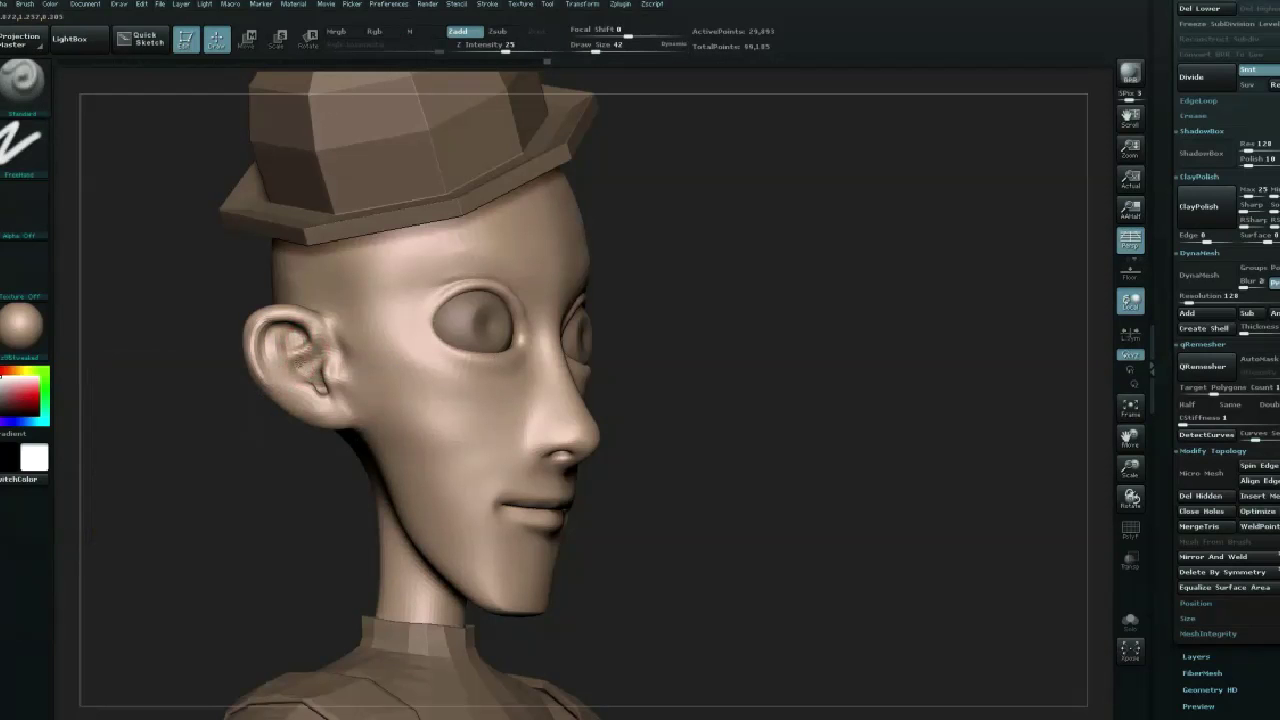
key("space")
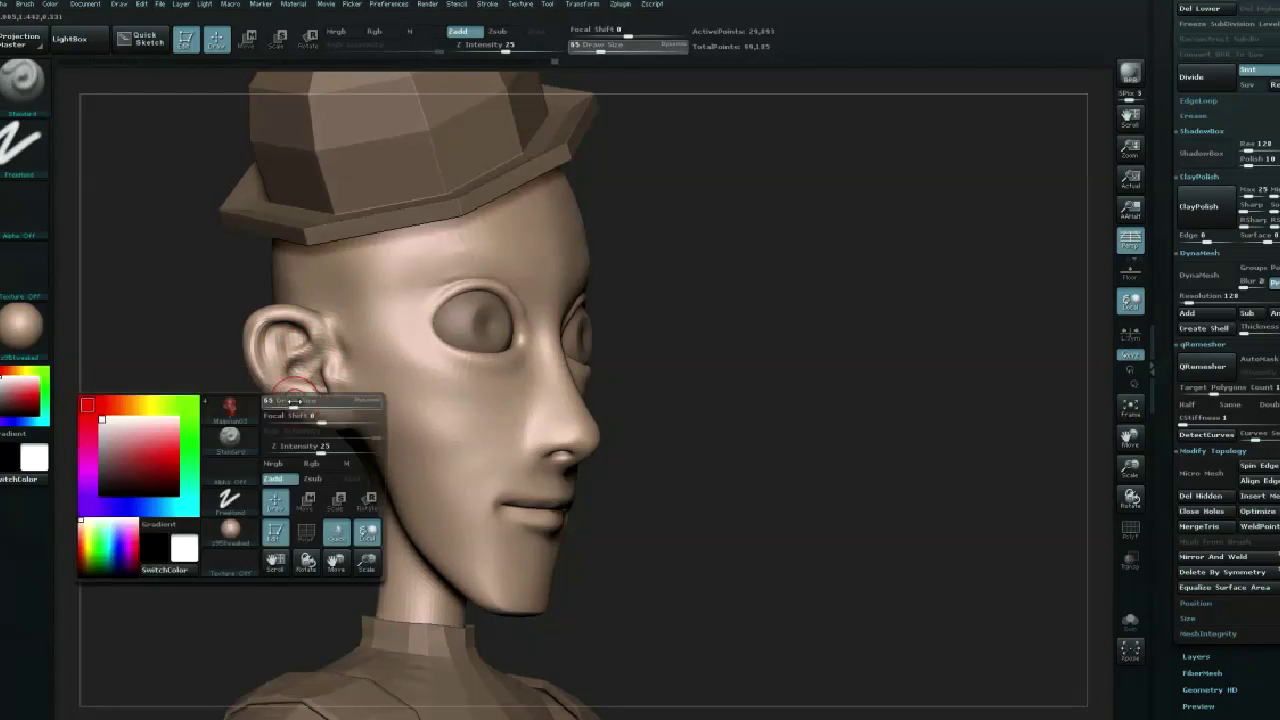
Switch to the Move brush at size 42 and view the head in side profile.
key("b")
key("m")
key("v")
left_click_drag(188, 458, 268, 374)
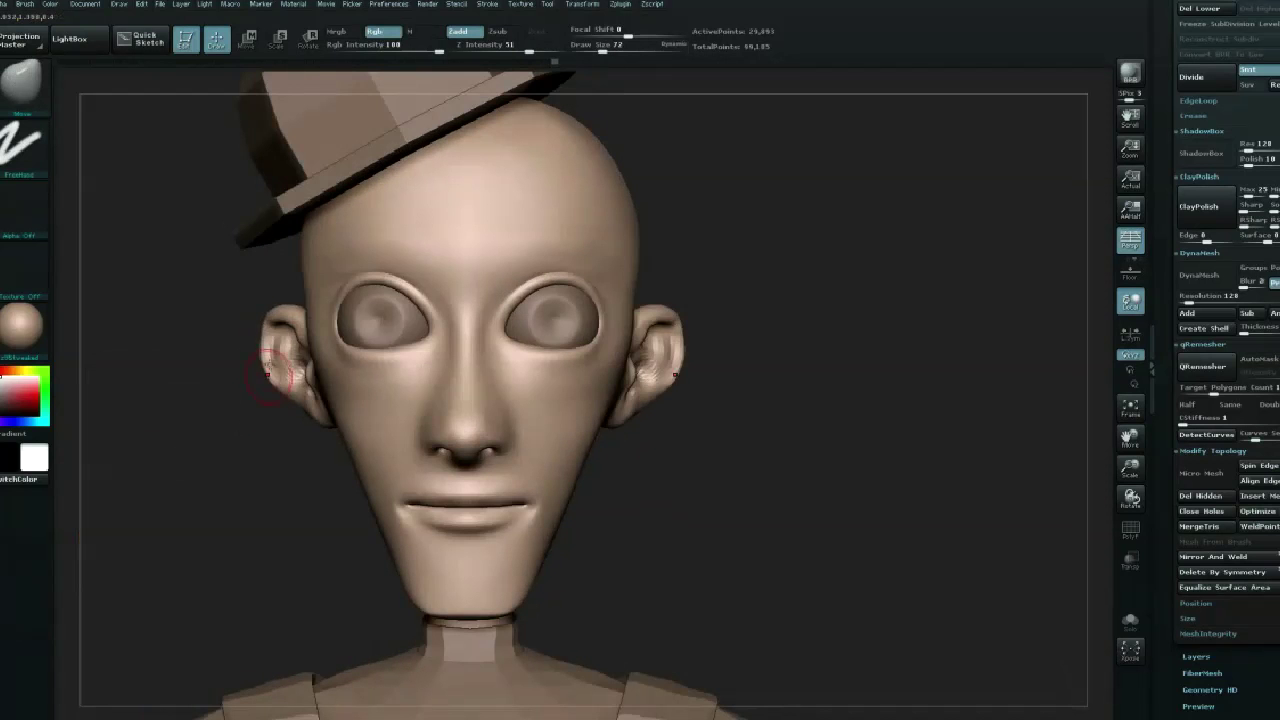
left_click_drag(200, 400, 270, 388, "shift")
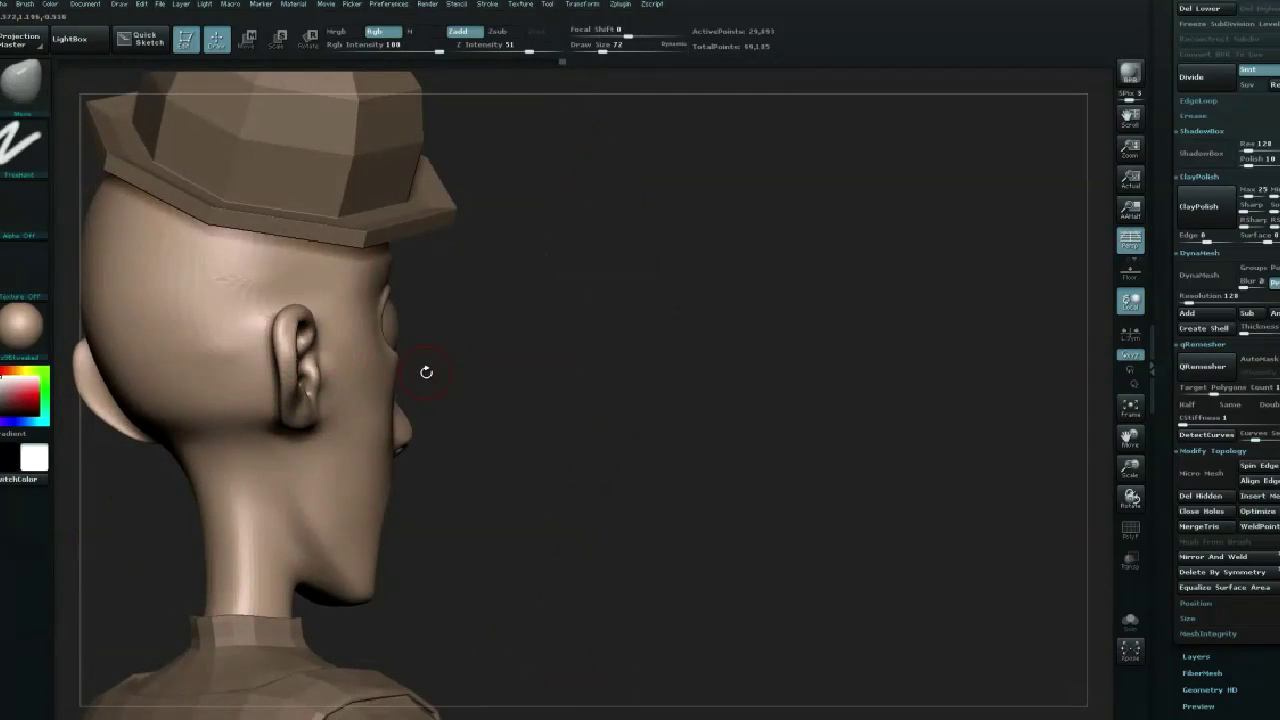
mouse_move(426, 372)
left_mouse_down()
mouse_move(293, 393)
mouse_move(290, 412)
left_mouse_up()
key("space")
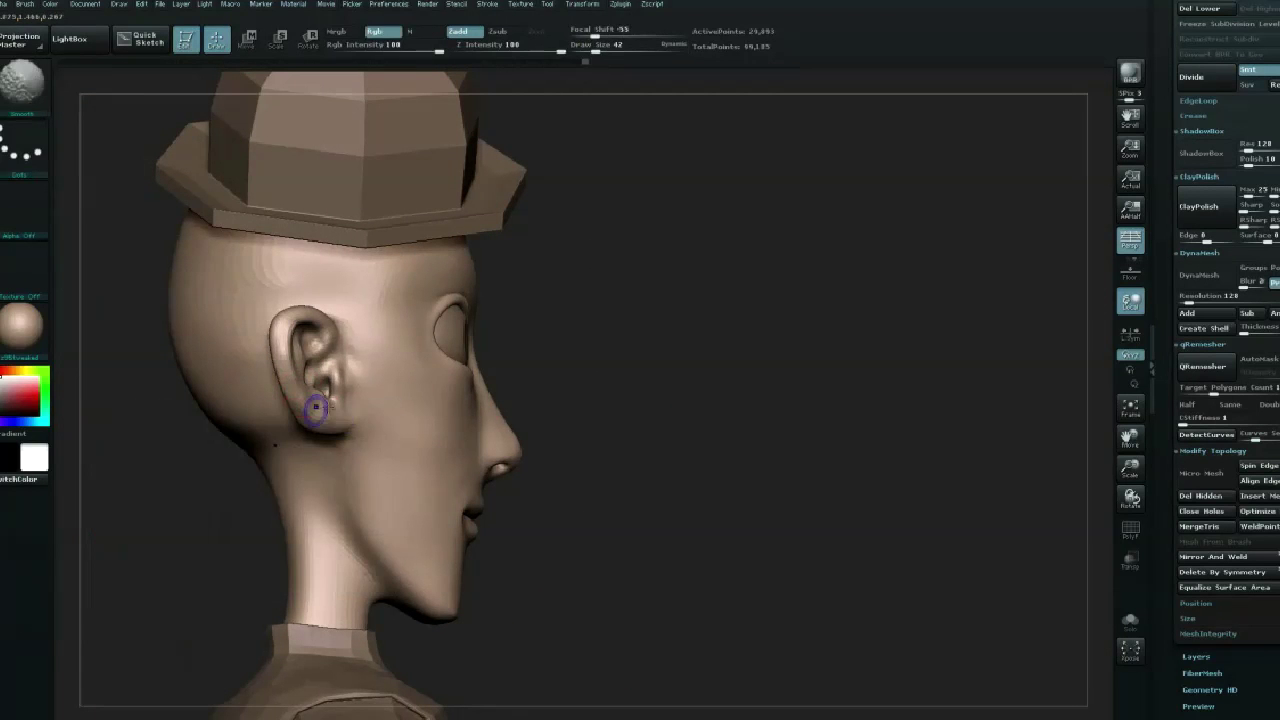
Rotate to show the back of the head and set the brush size to 75.
left_click_drag(608, 323, 316, 400)
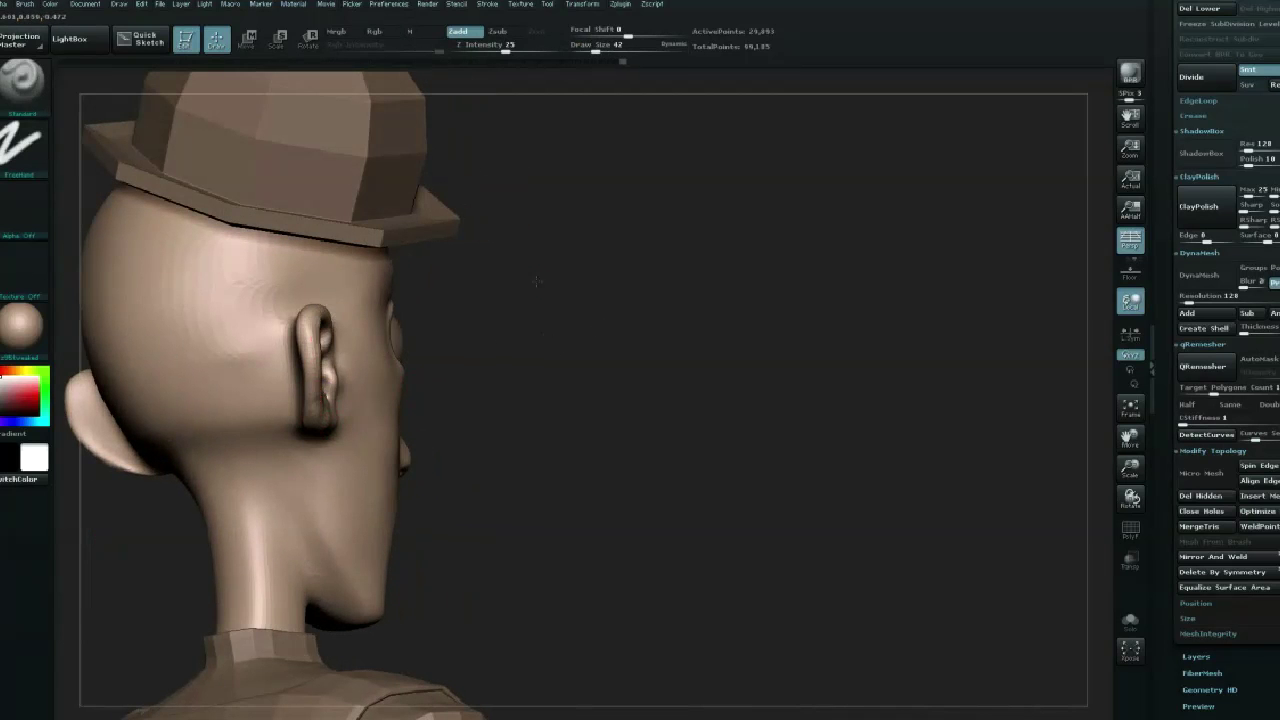
left_click_drag(320, 310, 380, 421, "shift")
key("space")
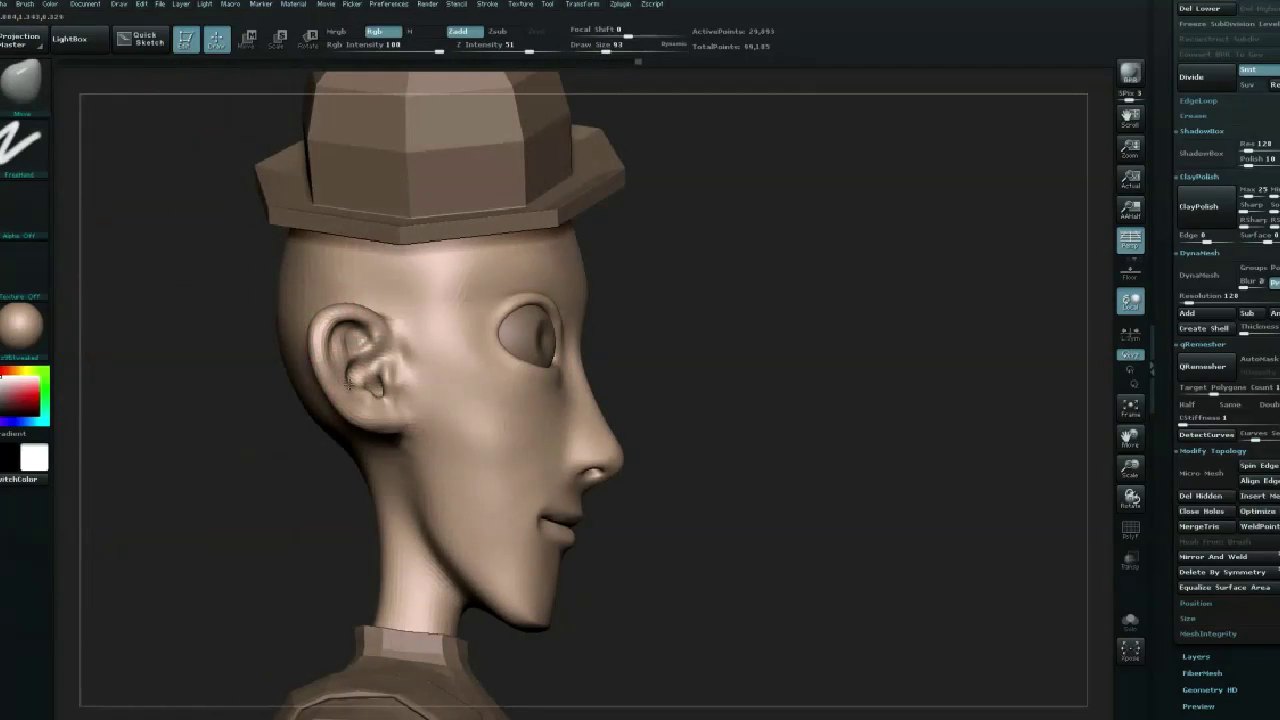
key("space")
left_click_drag(372, 425, 382, 432)
left_click_drag(279, 481, 434, 423)
Switch to the Standard brush at intensity 25 and size 28.
key("space")
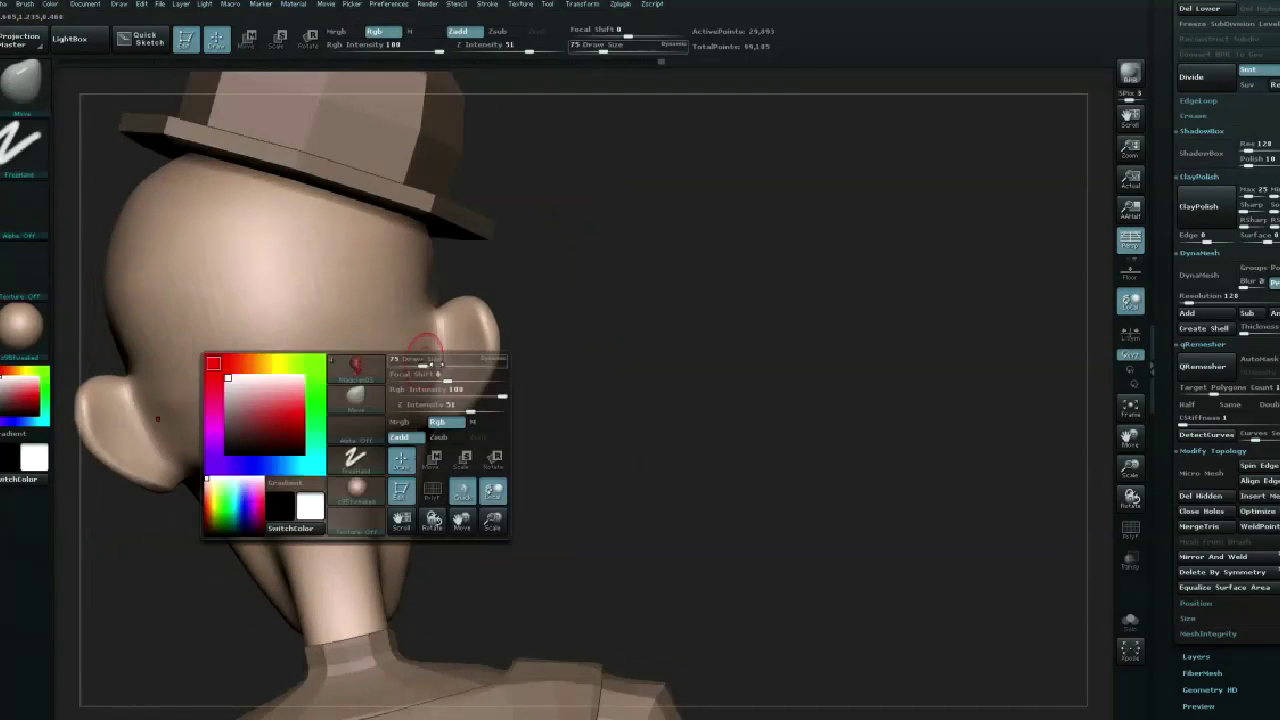
key("b")
key("s")
key("t")
key("space")
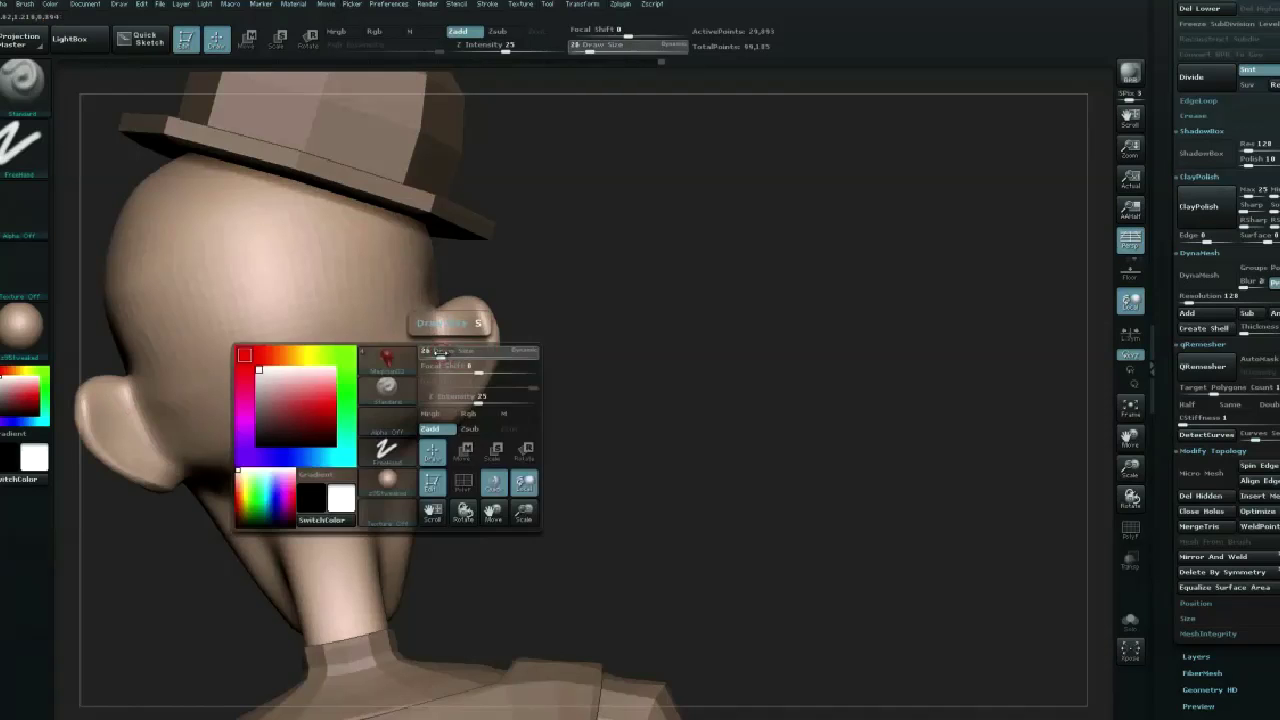
key("space")
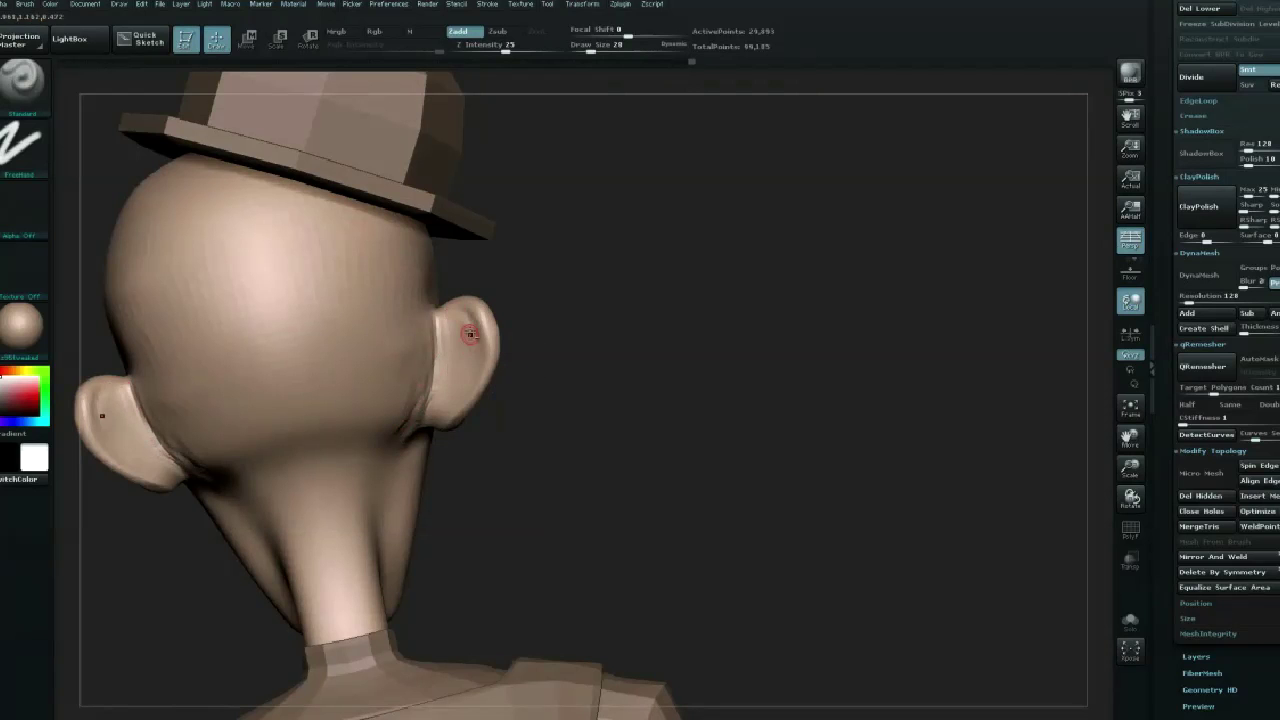
Smooth the sculpted crease behind the ear, then turn the face forward.
key("shift")
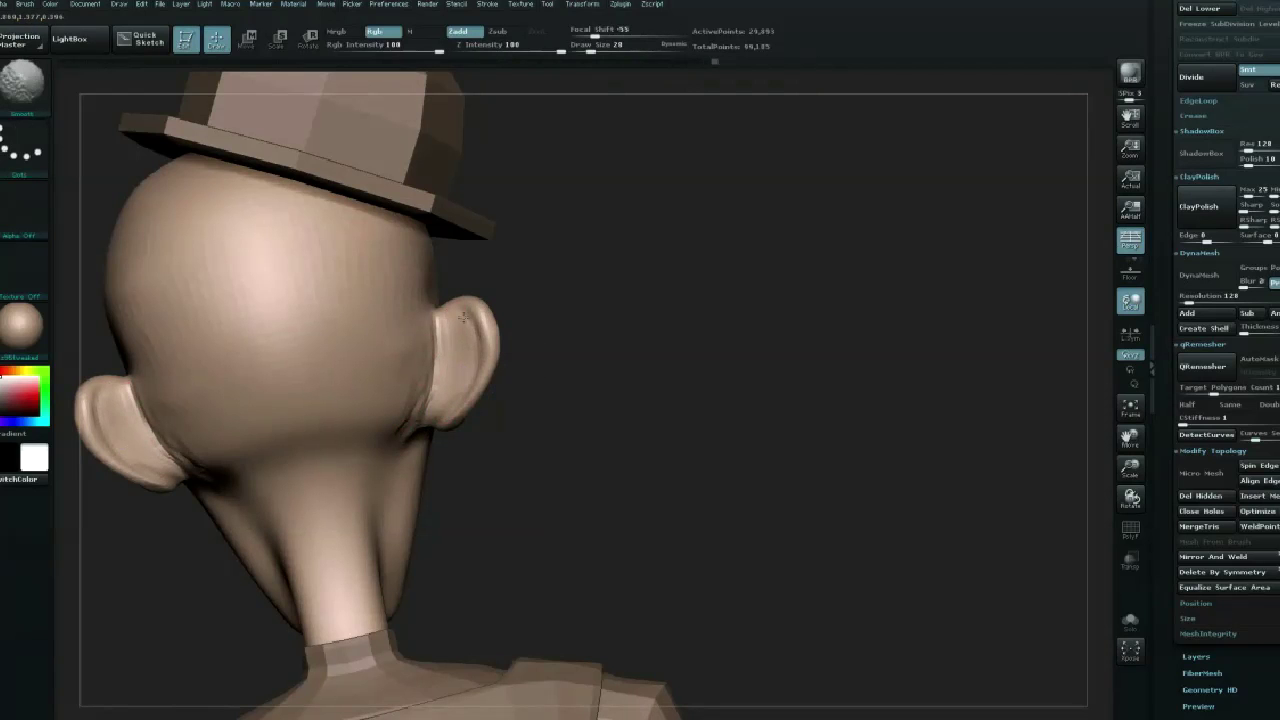
key("shift")
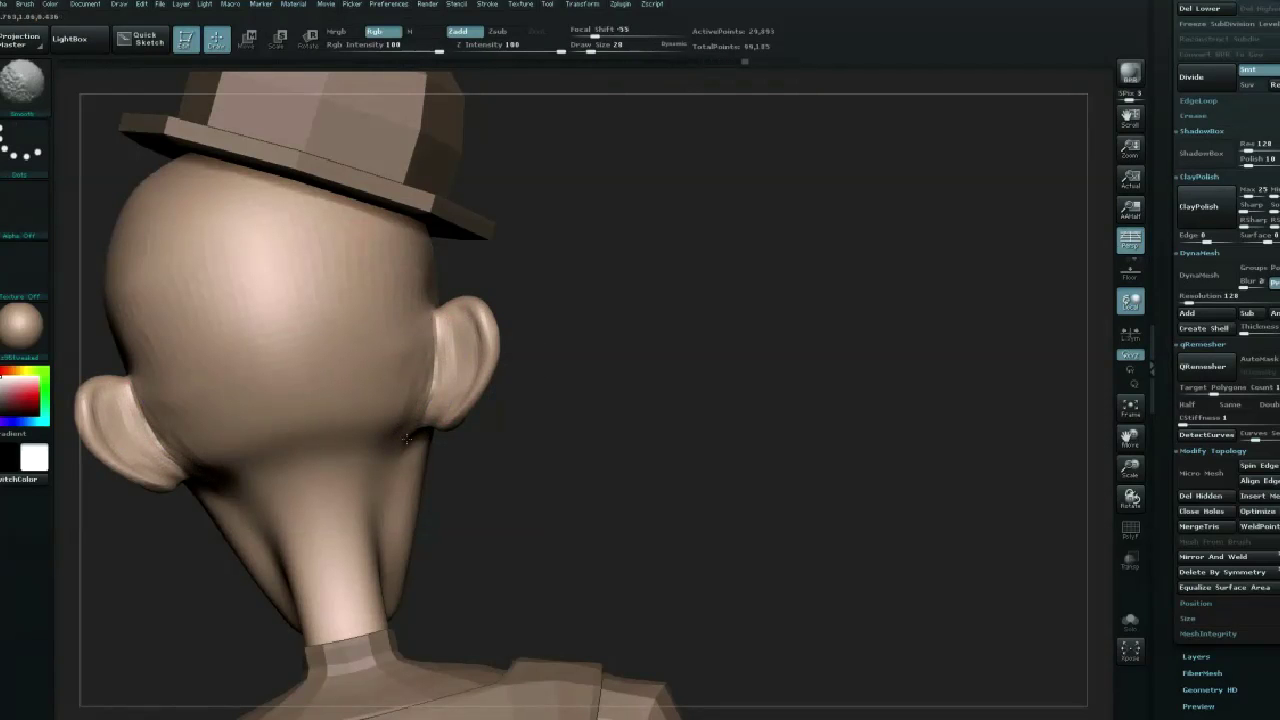
left_click_drag(657, 331, 763, 343)
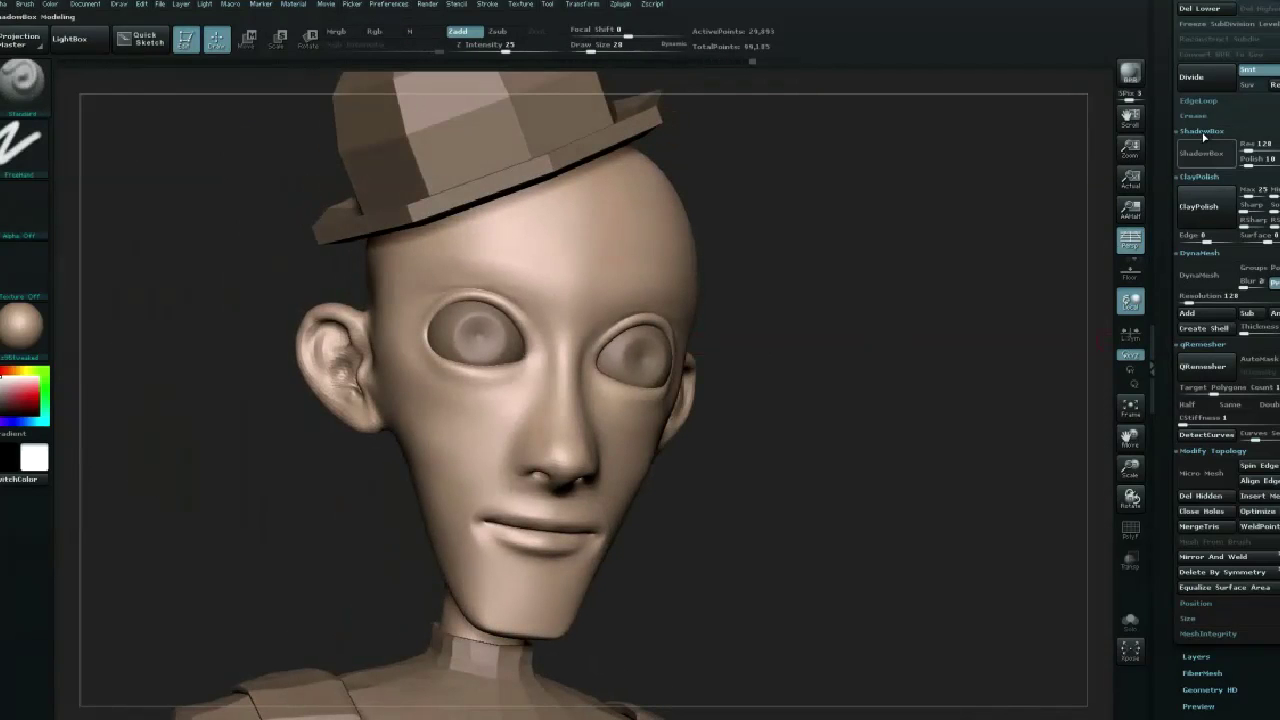
Subdivide the head to about 214,457 points and sculpt the left nostril.
left_click(1191, 77)
mouse_move(771, 277)
left_mouse_down()
mouse_move(908, 306)
mouse_move(853, 290)
mouse_move(829, 260)
left_mouse_up()
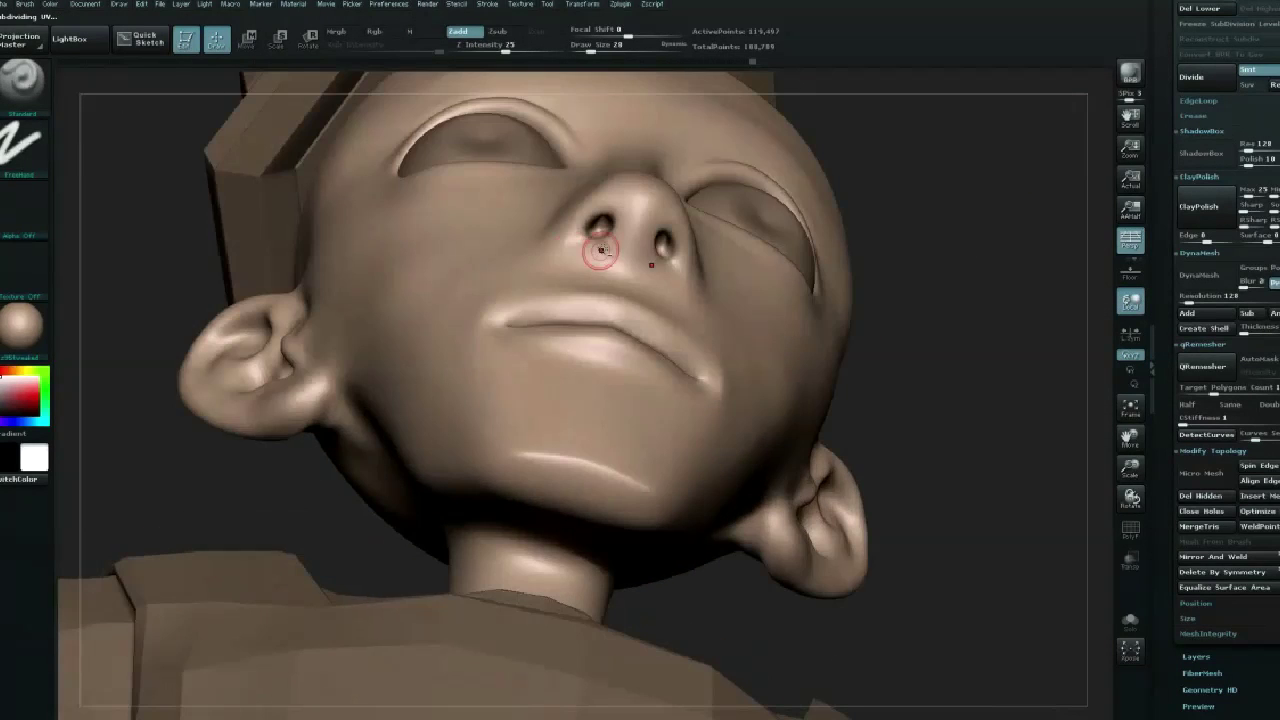
left_click_drag(600, 250, 600, 235)
left_click_drag(988, 314, 563, 234)
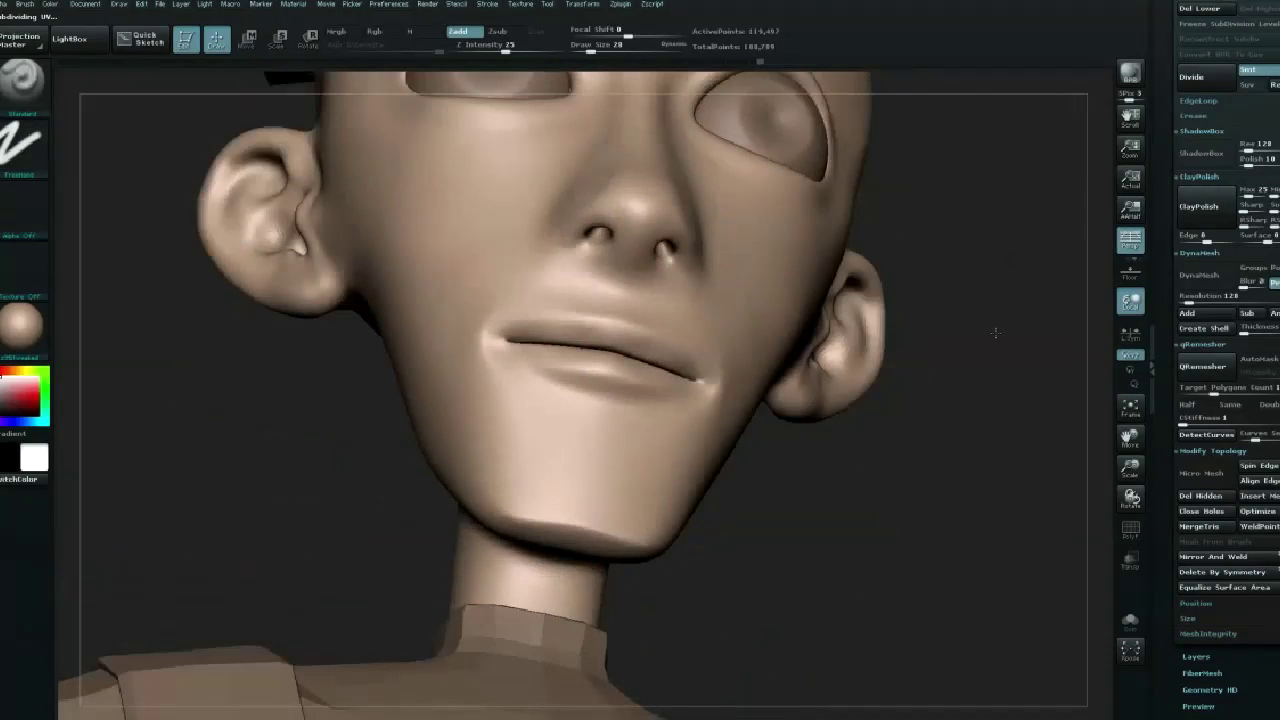
key("space")
left_click_drag(285, 444, 295, 457)
Shift-smooth the crease beside the nose with the brush at size 17.
key("space")
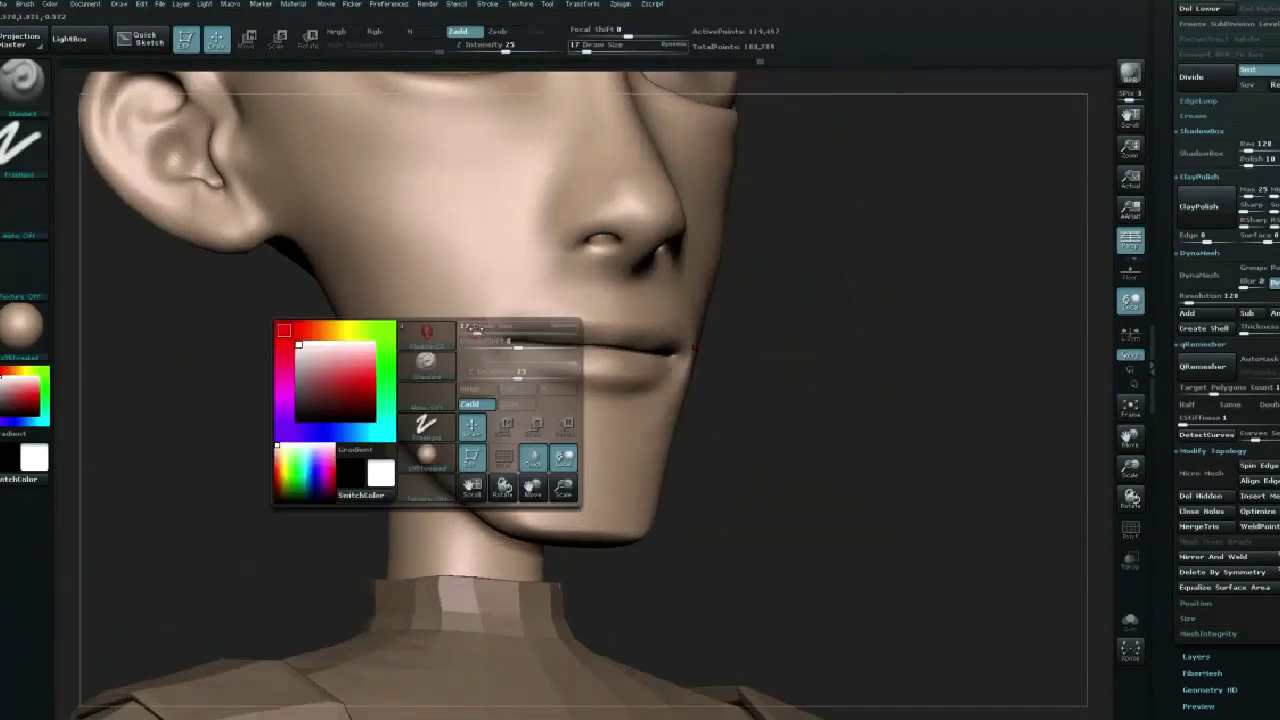
key("shift")
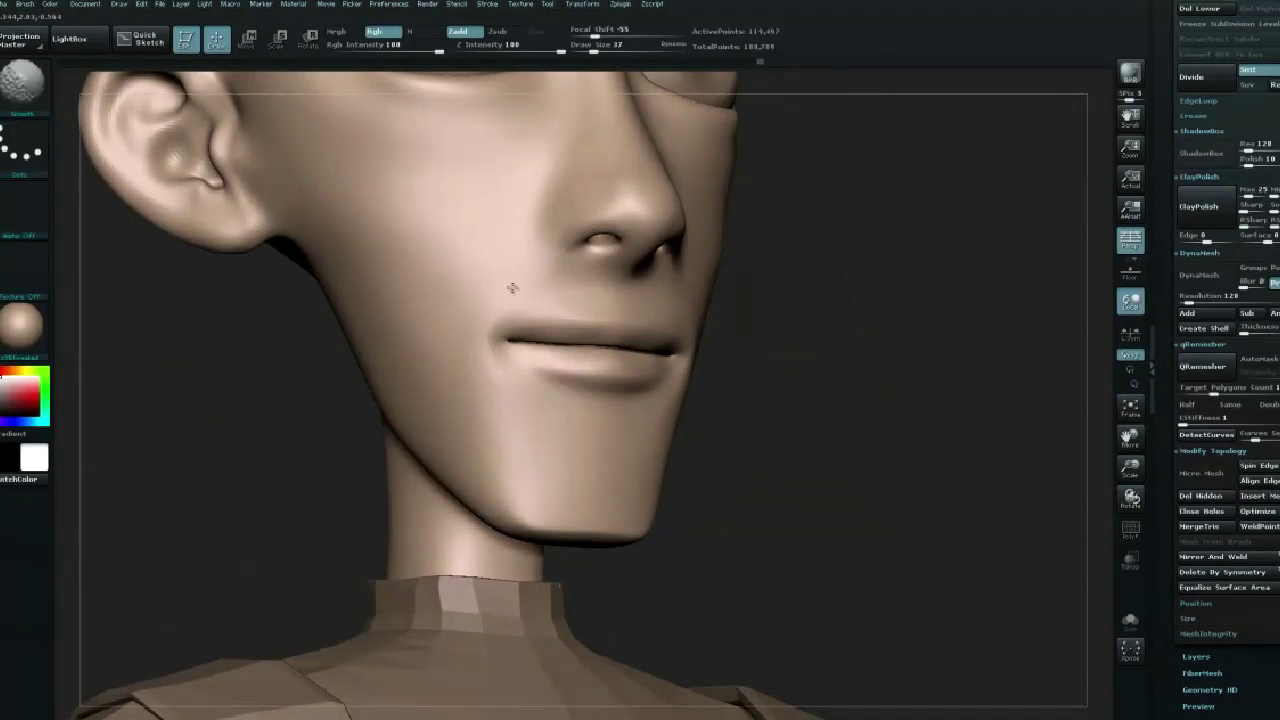
key("space")
left_click_drag(909, 200, 530, 374)
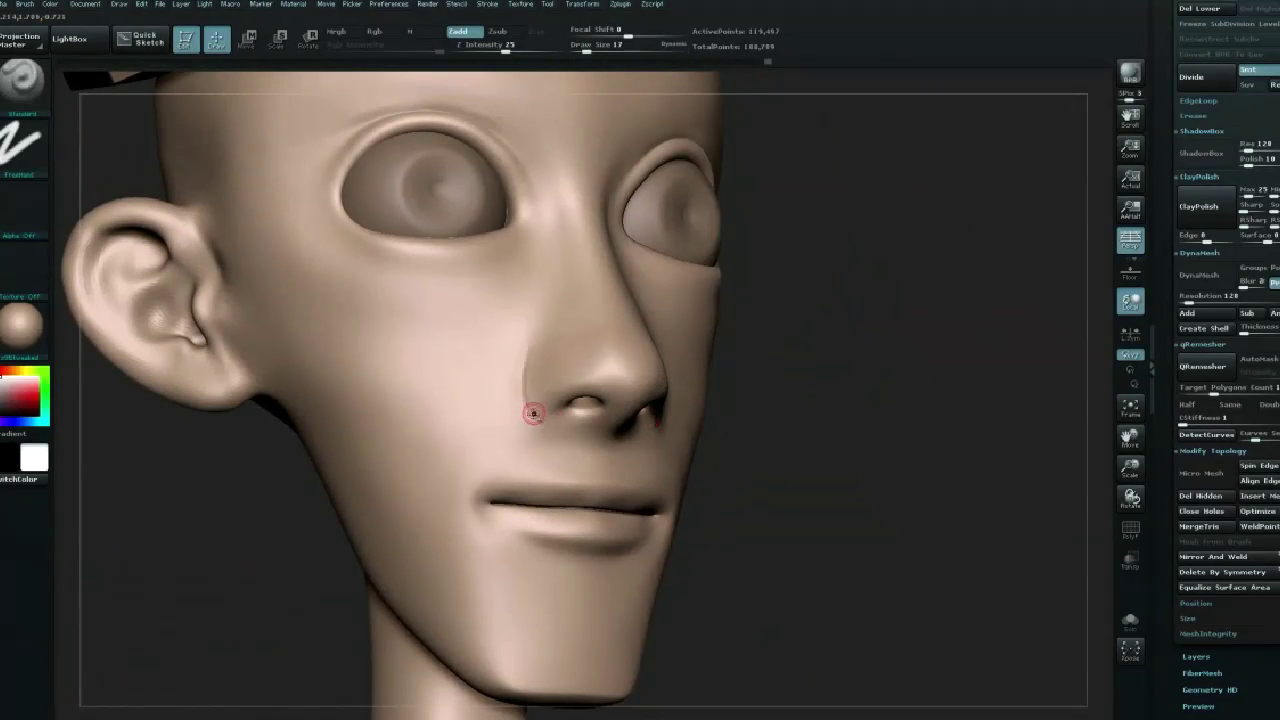
left_click_drag(741, 322, 535, 391)
key("shift")
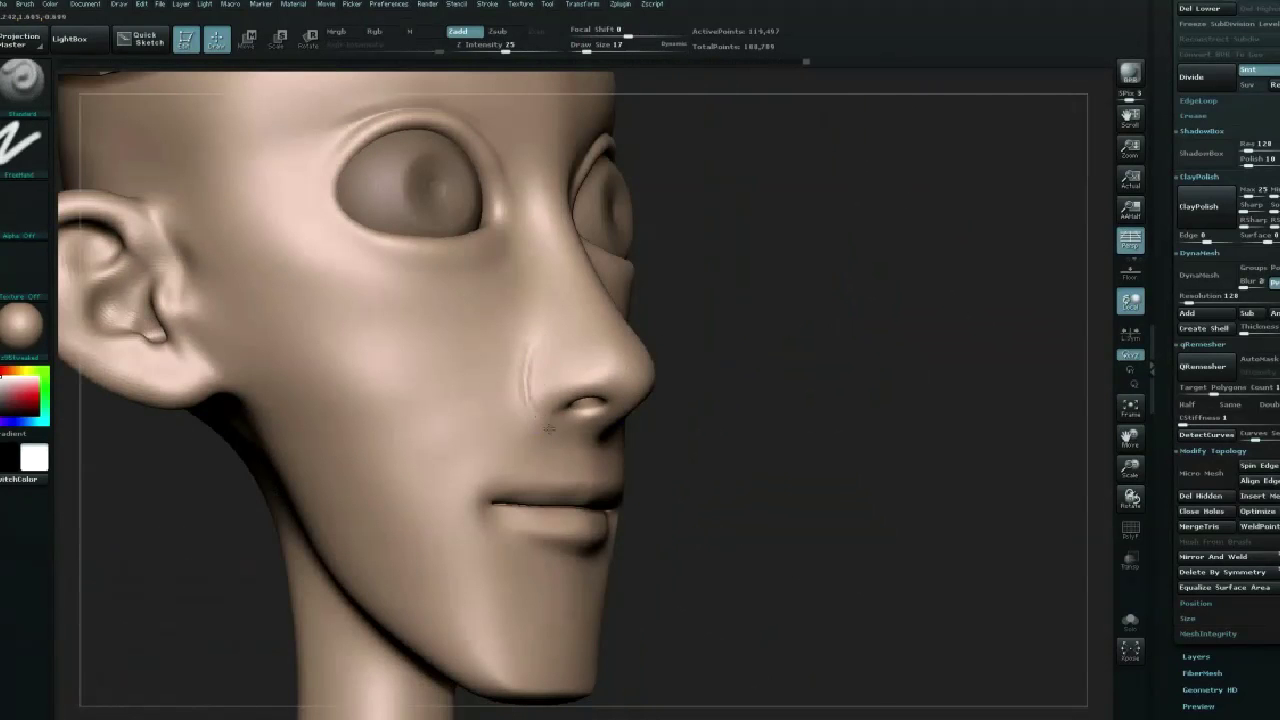
key("shift")
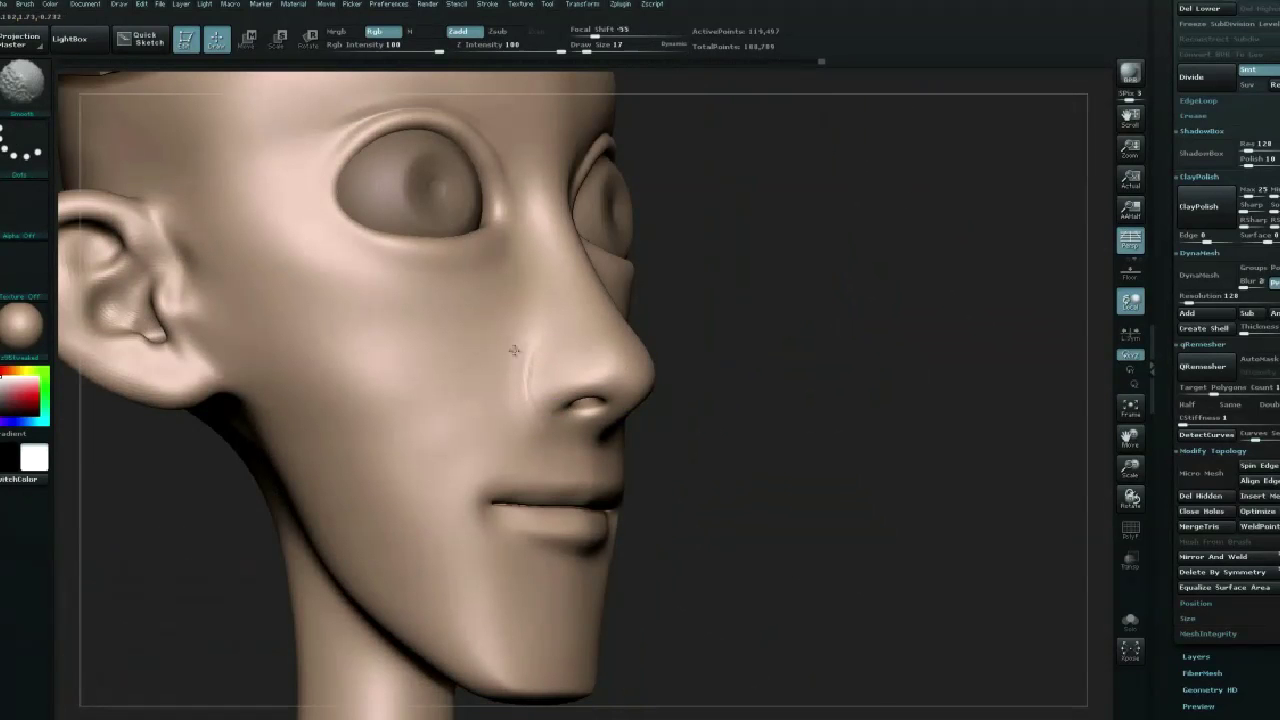
mouse_move(783, 363)
left_mouse_down()
mouse_move(797, 324)
mouse_move(534, 348)
mouse_move(530, 363)
left_mouse_up()
Soften the eyelid crease with a smoothing brush enlarged to size 101.
key("space")
key("shift")
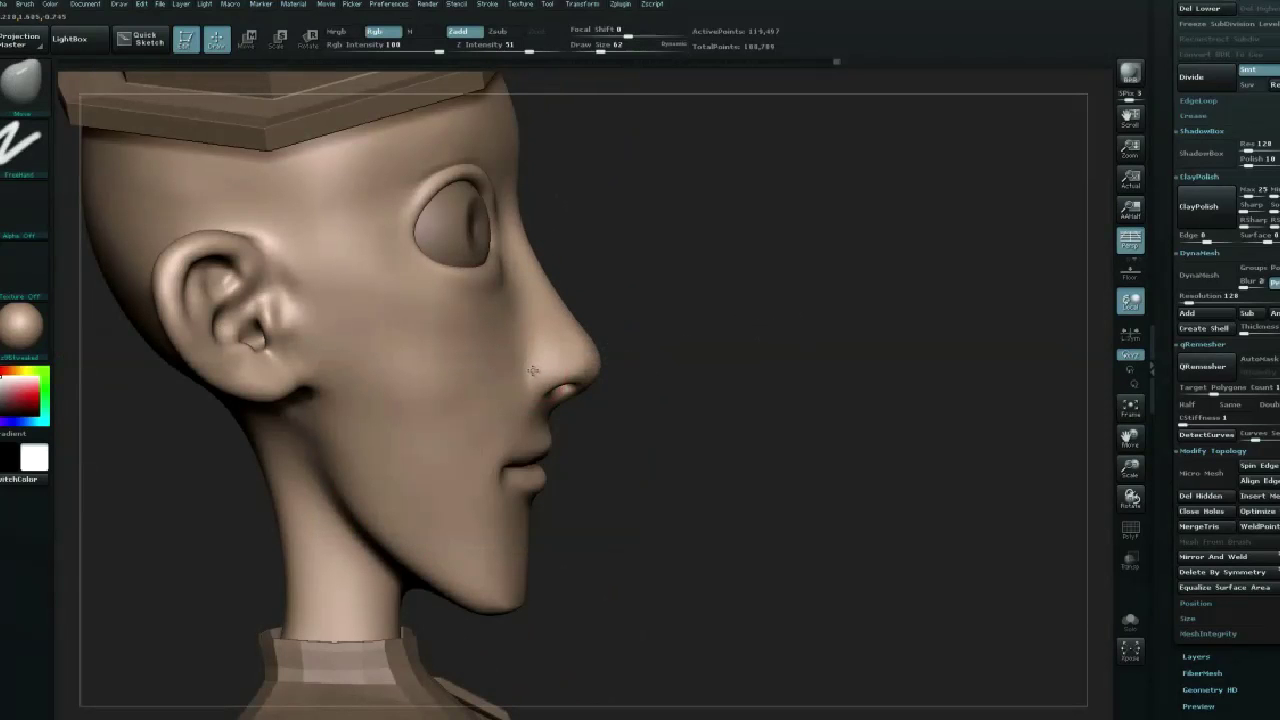
key("space")
left_click_drag(524, 366, 545, 366)
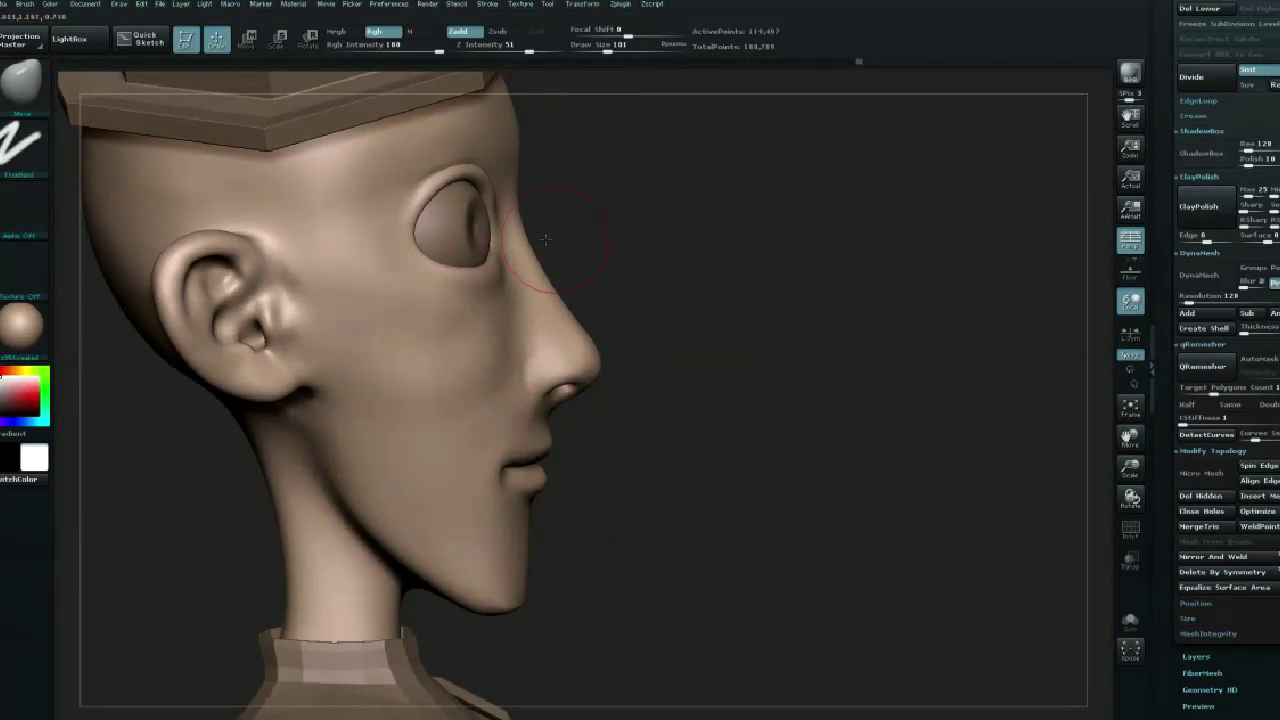
left_click_drag(490, 228, 486, 198, "shift")
mouse_move(640, 210)
left_mouse_down()
mouse_move(506, 249)
mouse_move(509, 200)
left_mouse_up()
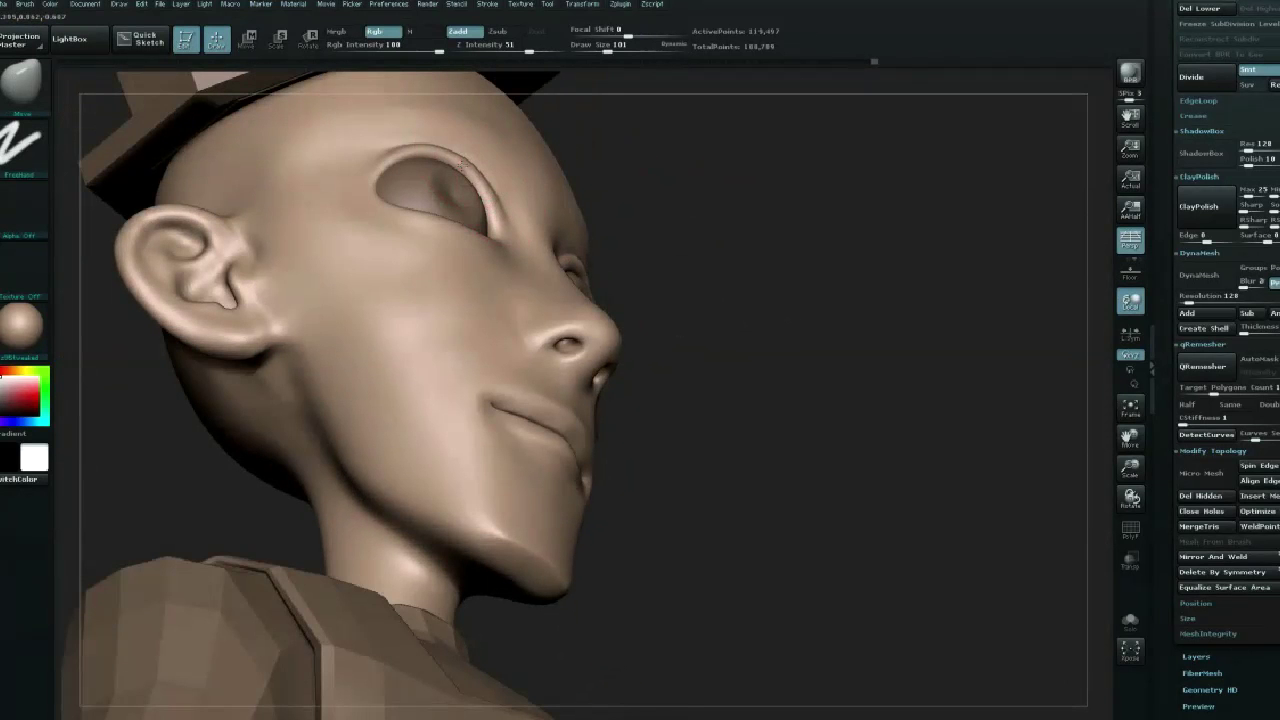
left_click_drag(621, 164, 400, 160)
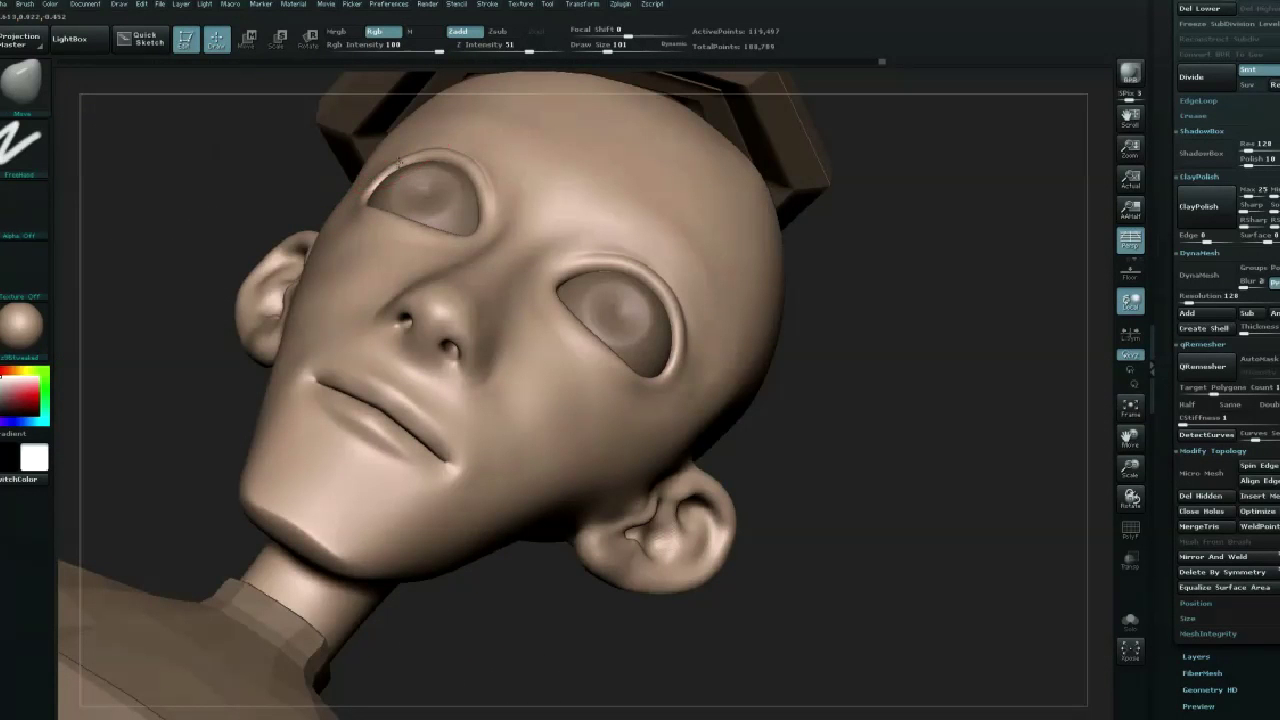
mouse_move(700, 262)
left_mouse_down()
mouse_move(790, 258)
mouse_move(780, 250)
left_mouse_up()
Switch back to the Standard brush at intensity 25, size 14, facing the ear.
key("space")
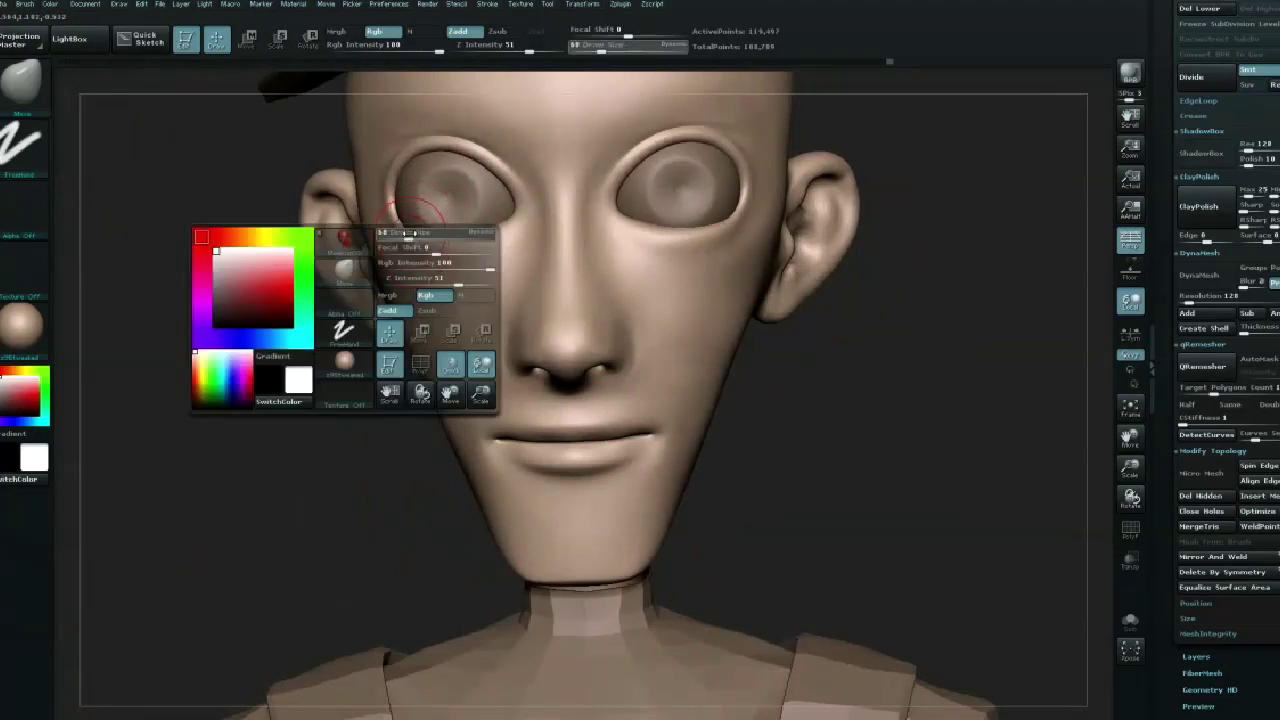
mouse_move(298, 437)
left_mouse_down()
mouse_move(697, 238)
mouse_move(640, 300)
left_mouse_up()
key("space")
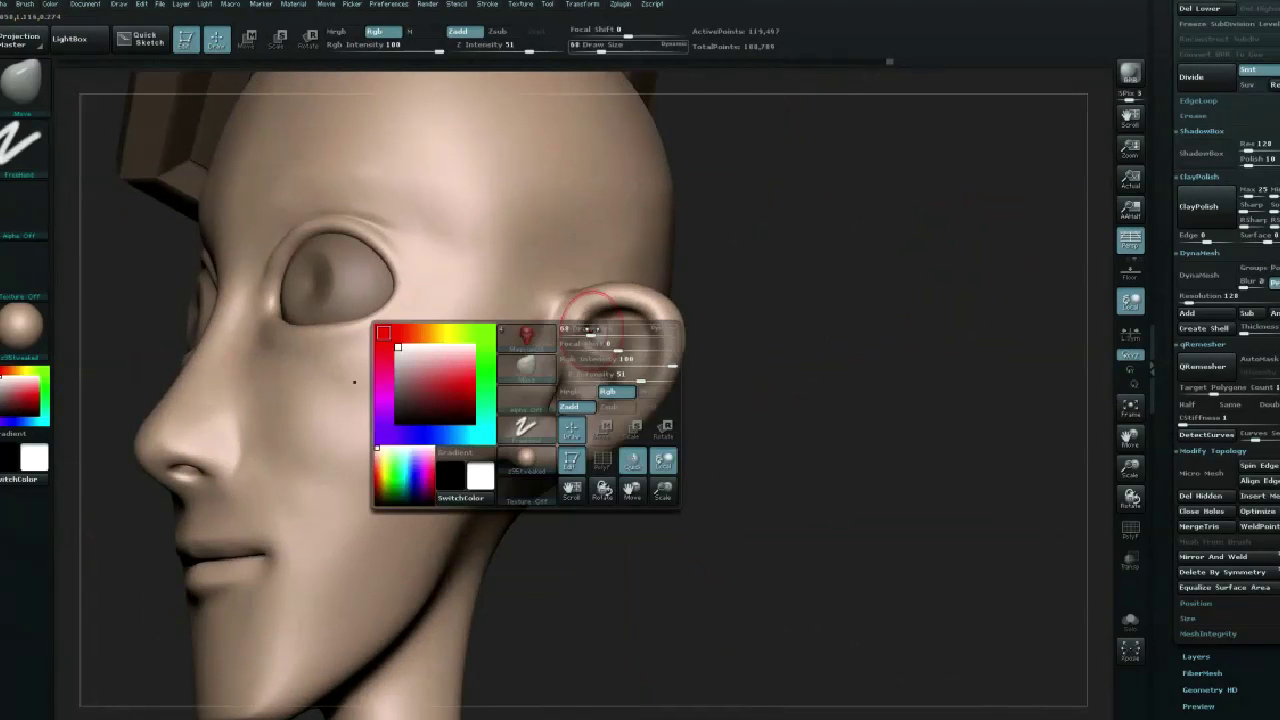
key("b")
key("s")
key("t")
key("space")
mouse_move(610, 324)
left_mouse_down()
mouse_move(648, 250)
mouse_move(679, 240)
left_mouse_up()
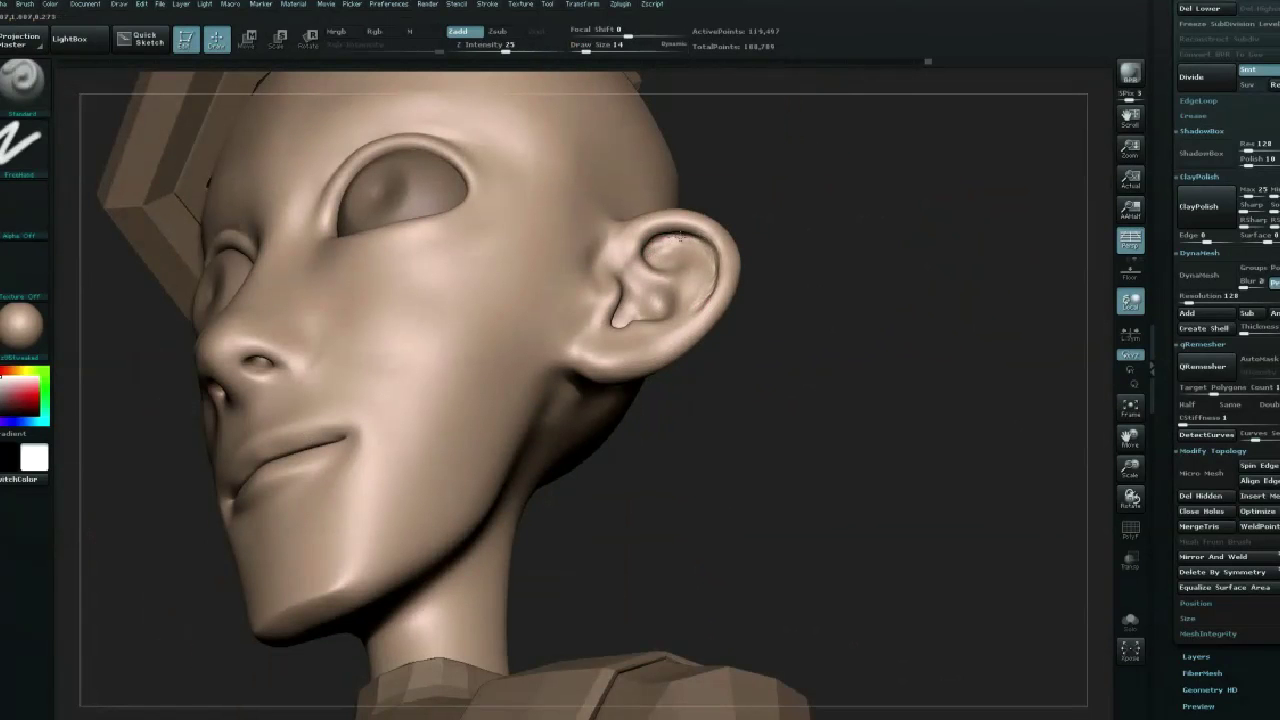
Carve the earlobe and inner ear with the Standard brush at size 14–22.
mouse_move(716, 260)
left_mouse_down()
mouse_move(705, 295)
mouse_move(842, 323)
left_mouse_up()
mouse_move(662, 344)
left_mouse_down()
mouse_move(602, 362)
mouse_move(615, 358)
mouse_move(597, 338)
mouse_move(630, 350)
mouse_move(668, 338)
left_mouse_up()
key("space")
mouse_move(686, 296)
left_mouse_down()
mouse_move(681, 310)
mouse_move(654, 263)
mouse_move(679, 309)
mouse_move(694, 294)
mouse_move(686, 245)
mouse_move(654, 263)
mouse_move(700, 258)
mouse_move(694, 314)
left_mouse_up()
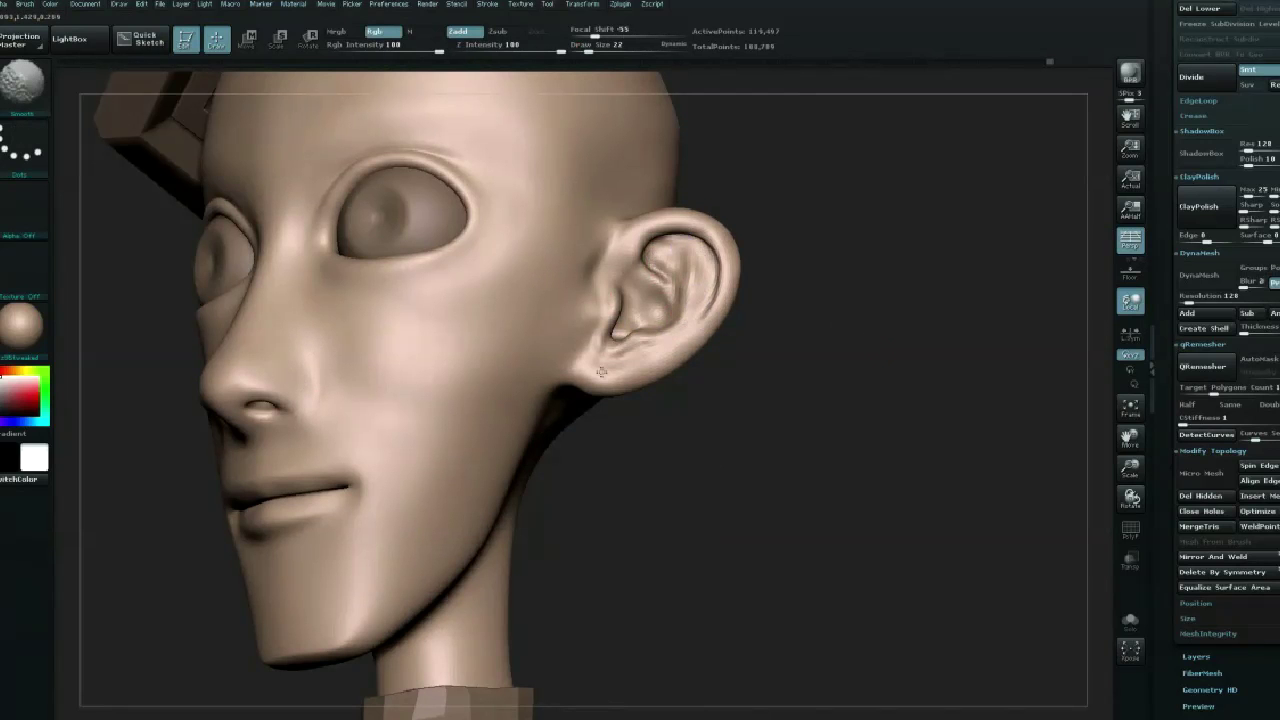
left_click_drag(601, 372, 537, 295)
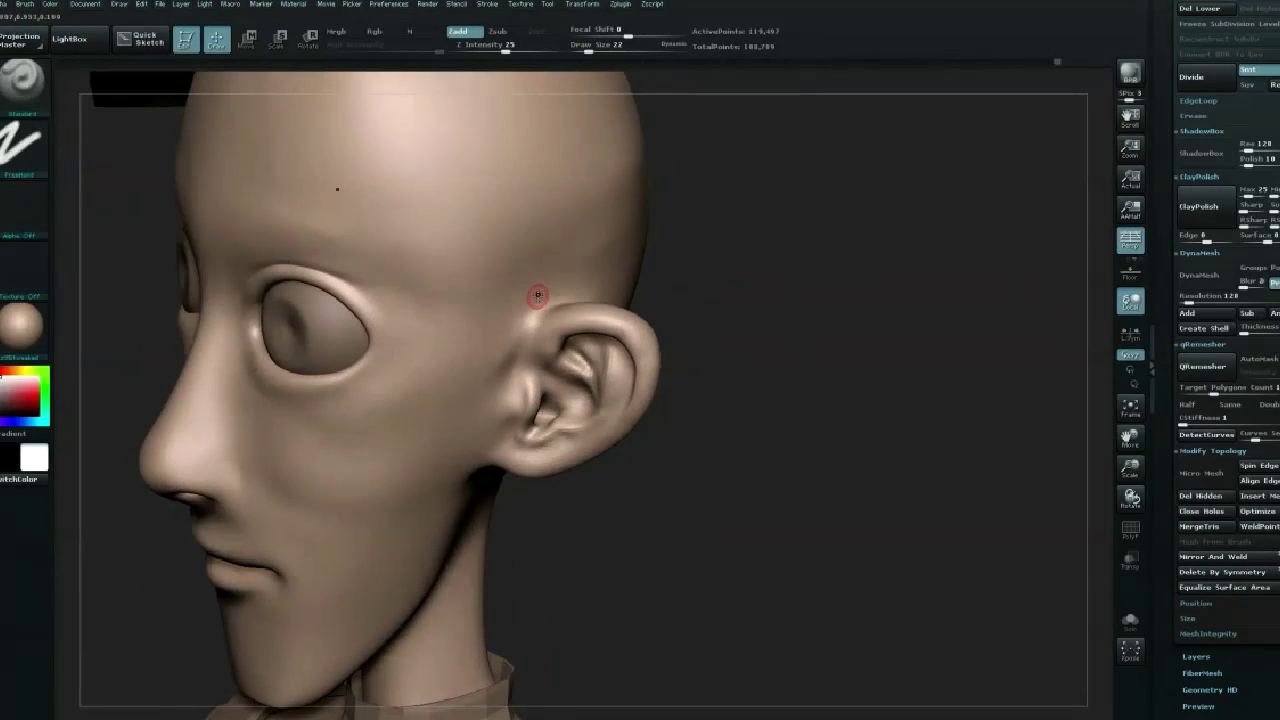
Shift-smooth the ear surface and inner ear fold into the head.
key("shift")
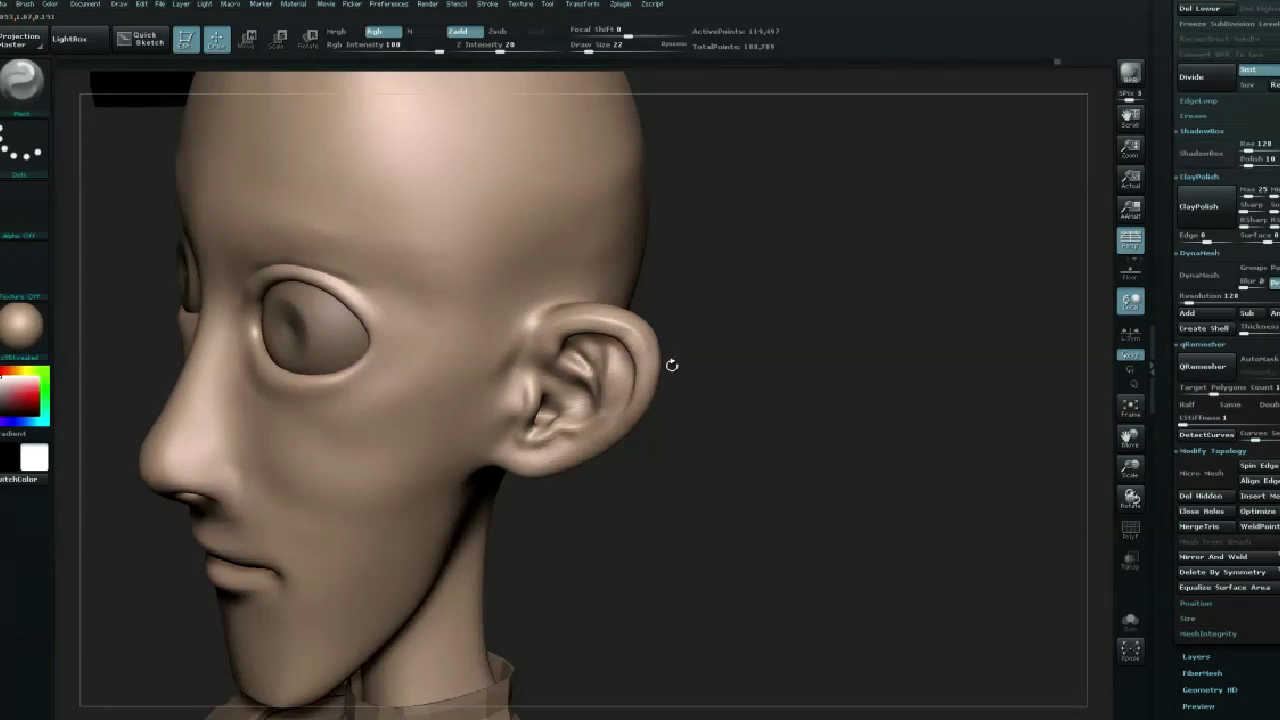
left_click_drag(672, 365, 648, 348)
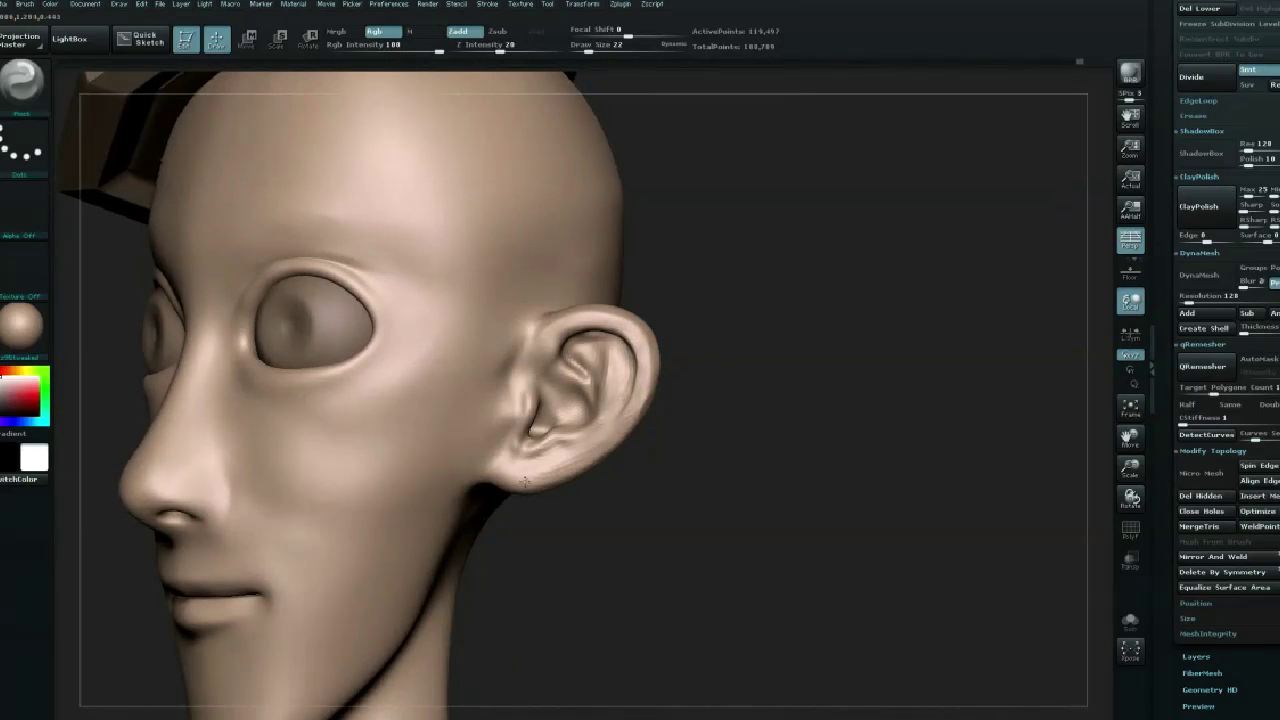
key("shift")
key("shift")
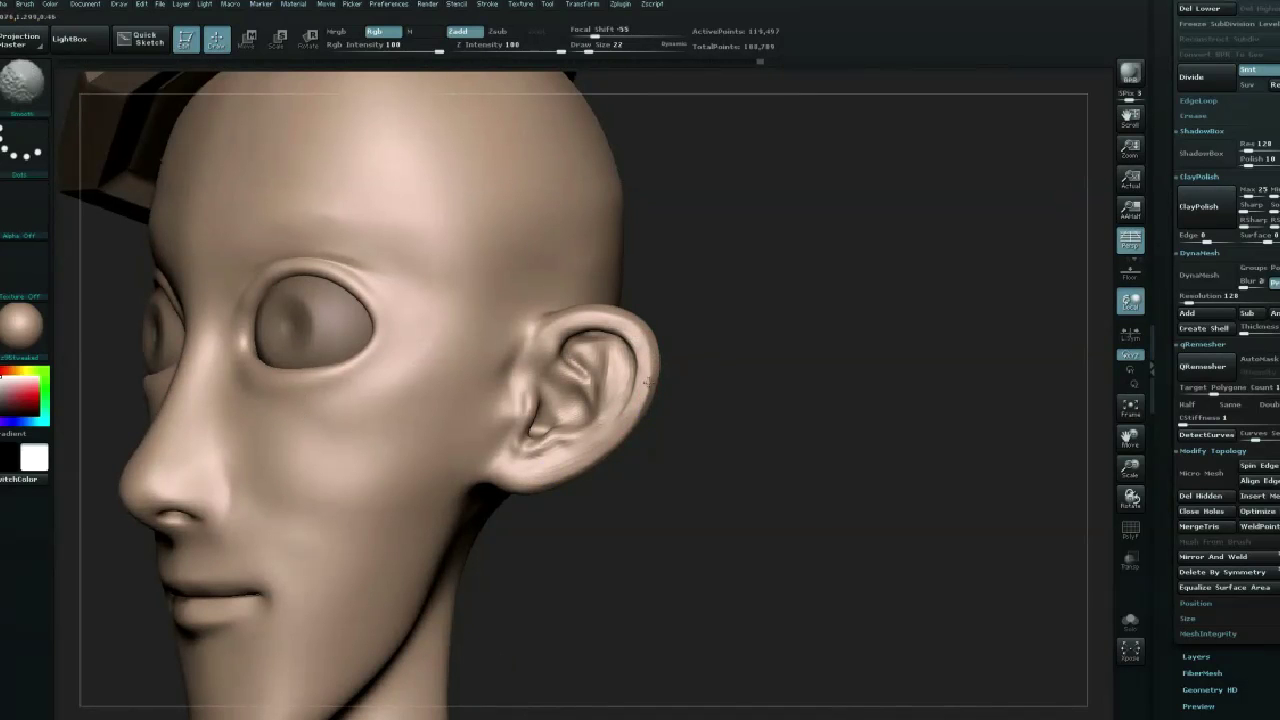
key("shift")
key("shift")
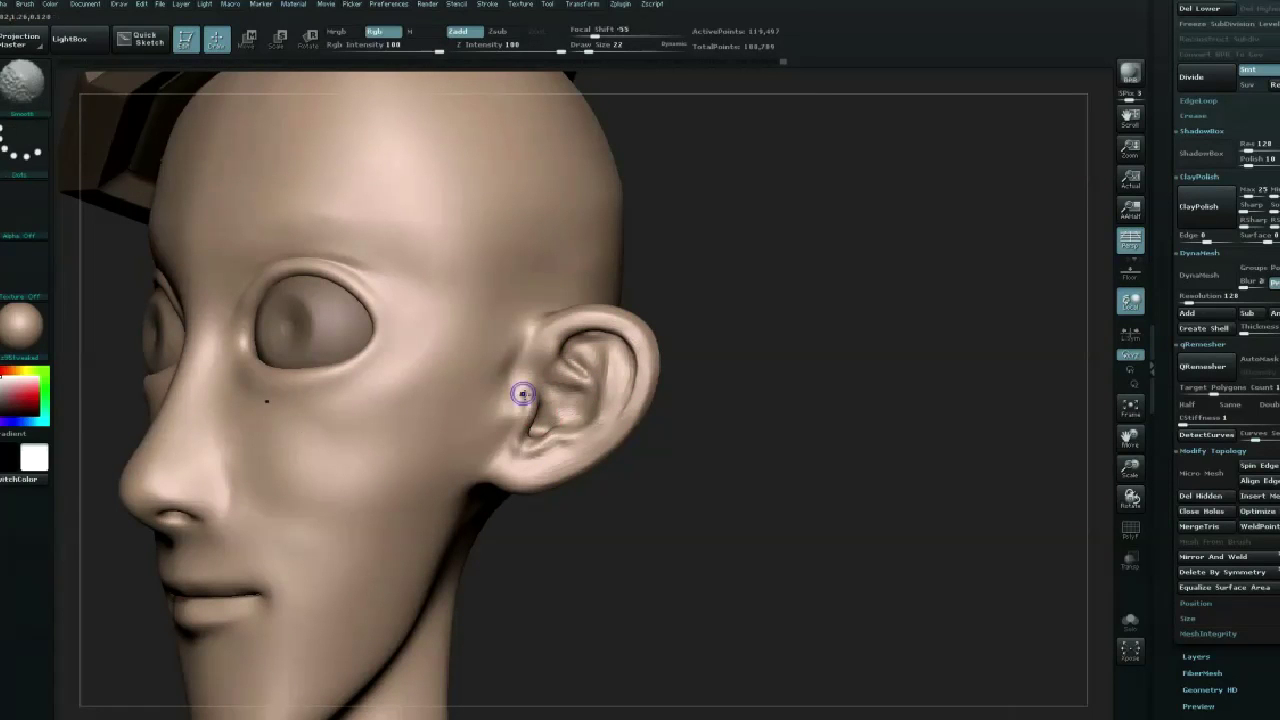
key("shift")
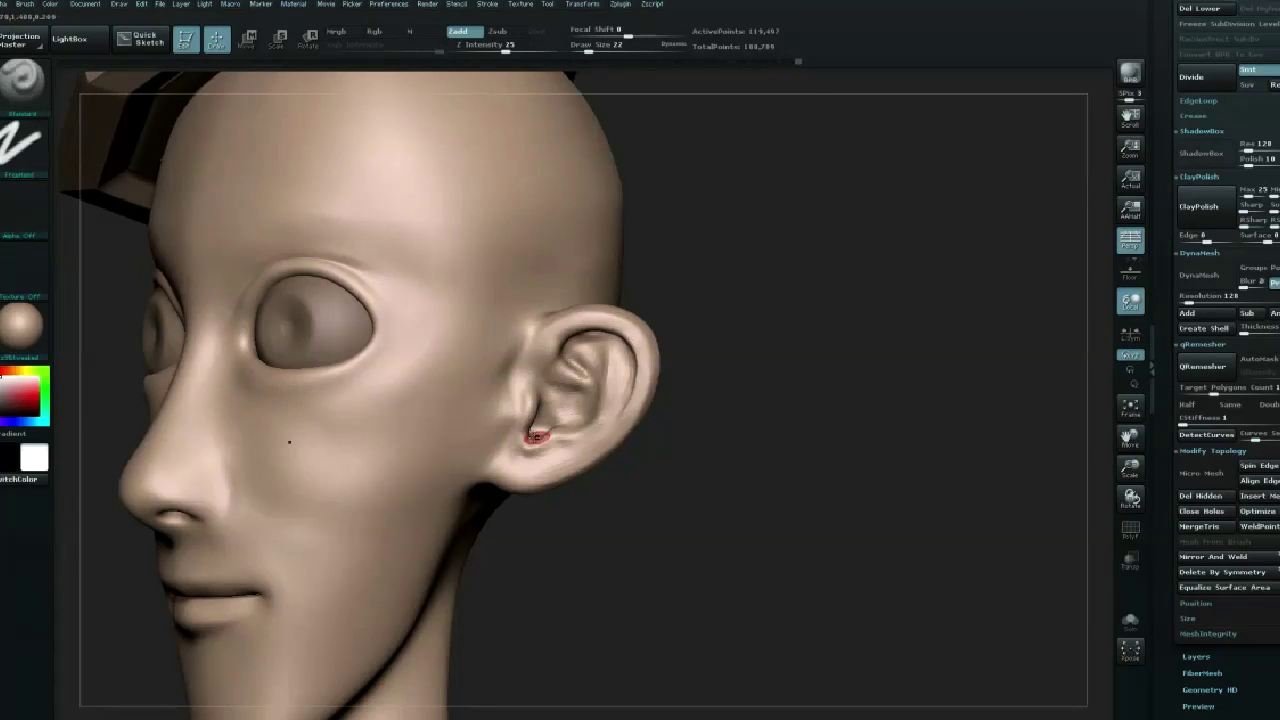
key("shift")
key("shift")
mouse_move(554, 428)
left_mouse_down()
mouse_move(580, 417)
mouse_move(578, 364)
left_mouse_up()
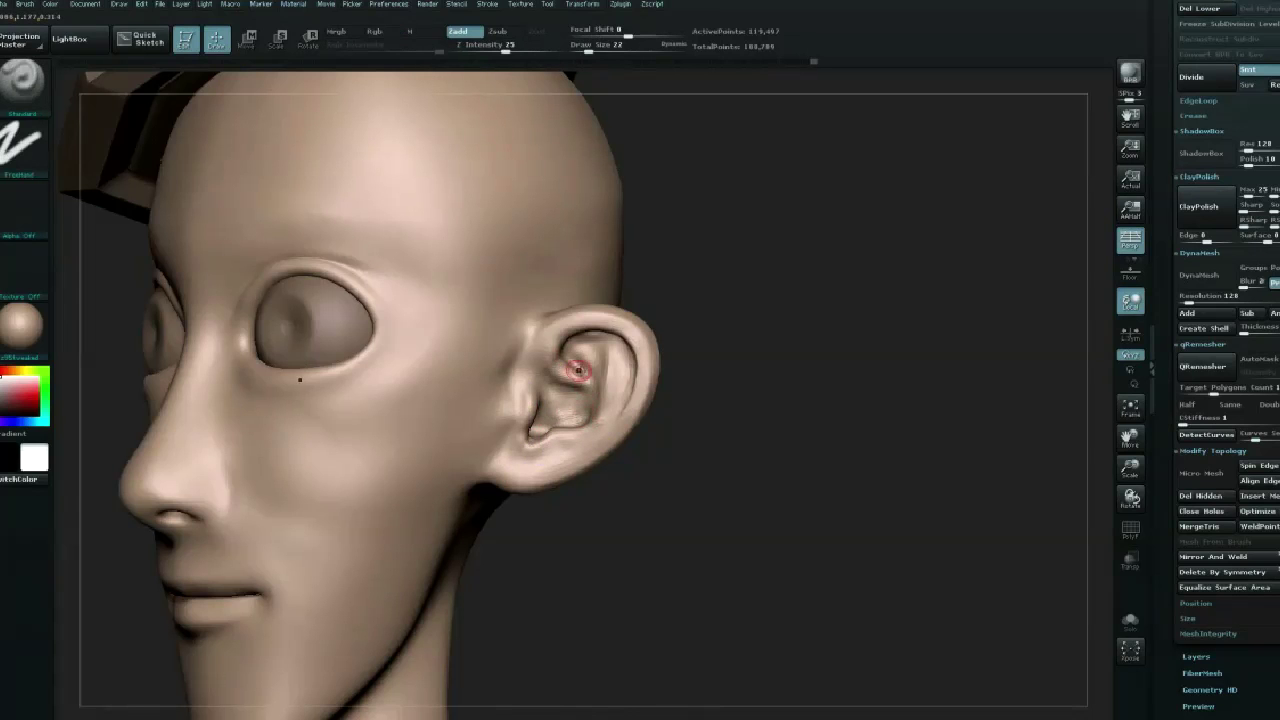
mouse_move(773, 348)
left_mouse_down()
mouse_move(759, 266)
mouse_move(739, 296)
mouse_move(818, 323)
mouse_move(360, 390)
mouse_move(350, 354)
left_mouse_up()
Switch to the Move brush and set its size to about 85.
key("b")
key("m")
key("v")
key("space")
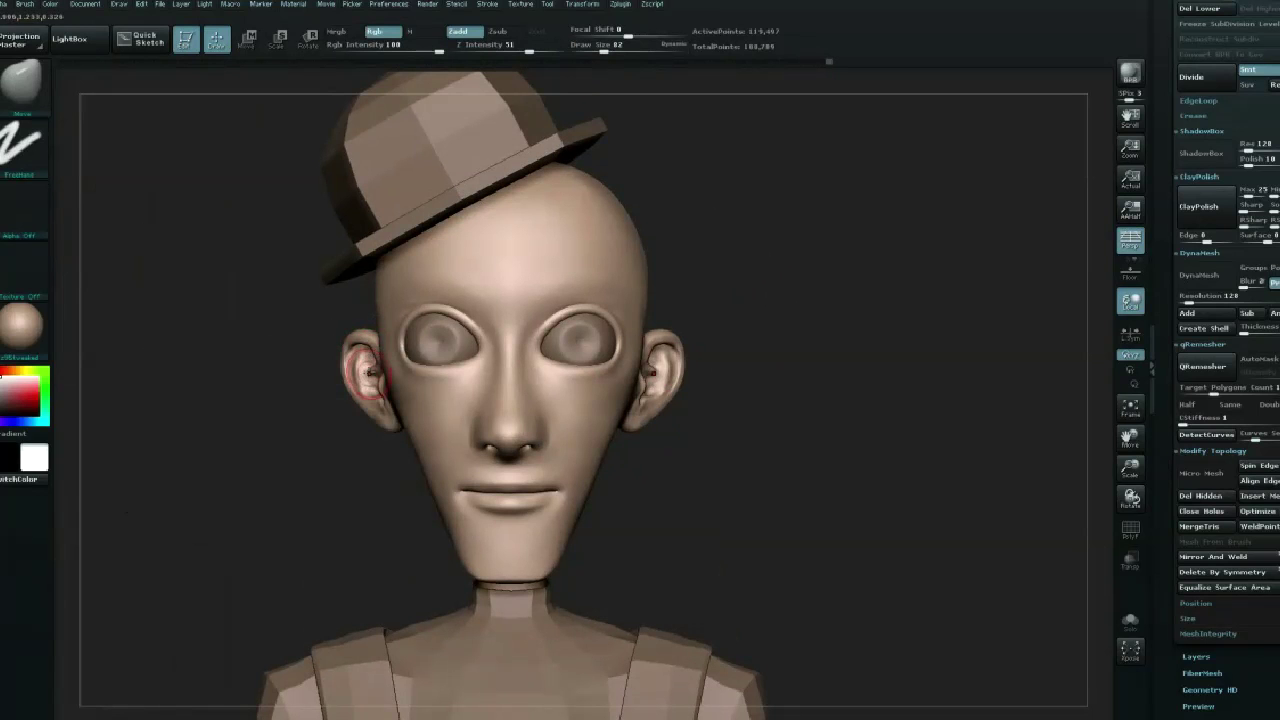
key("space")
mouse_move(360, 408)
left_mouse_down()
mouse_move(380, 408)
mouse_move(352, 408)
left_mouse_up()
key("space")
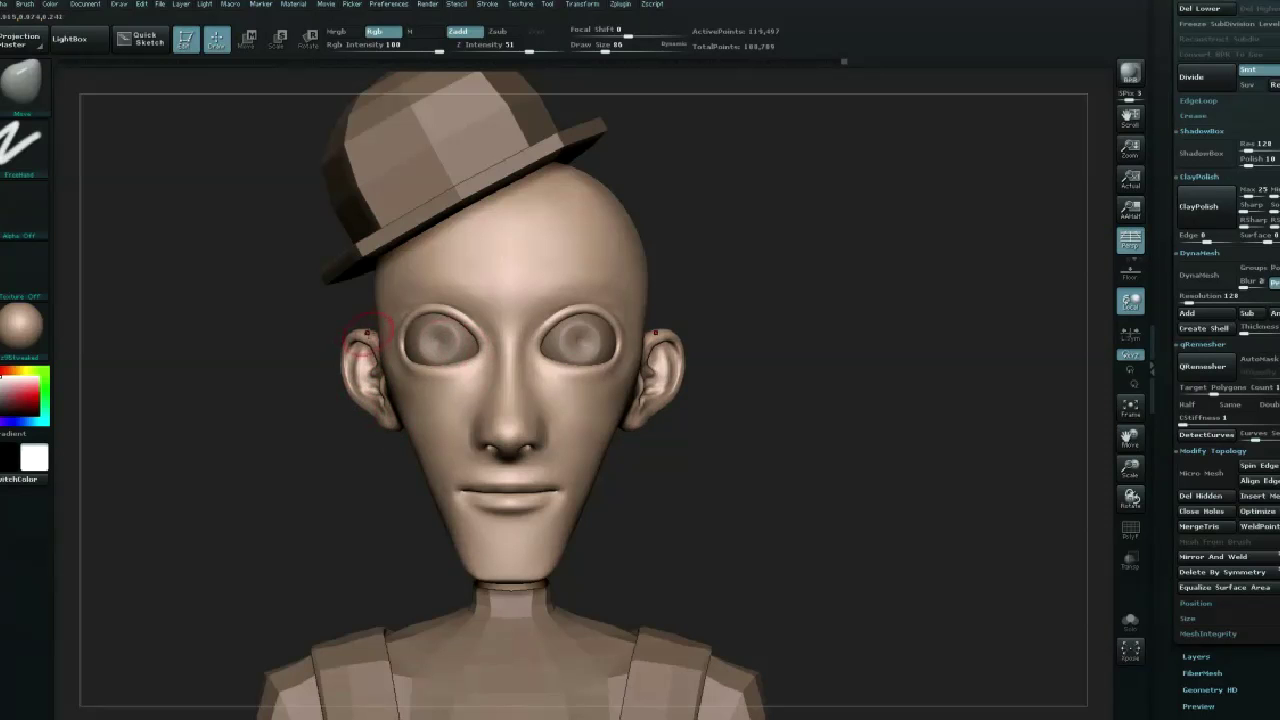
Nudge the mouth corners and chin with the Move brush at size 70.
left_click_drag(358, 350, 349, 387)
scroll(913, 402, "up", 1)
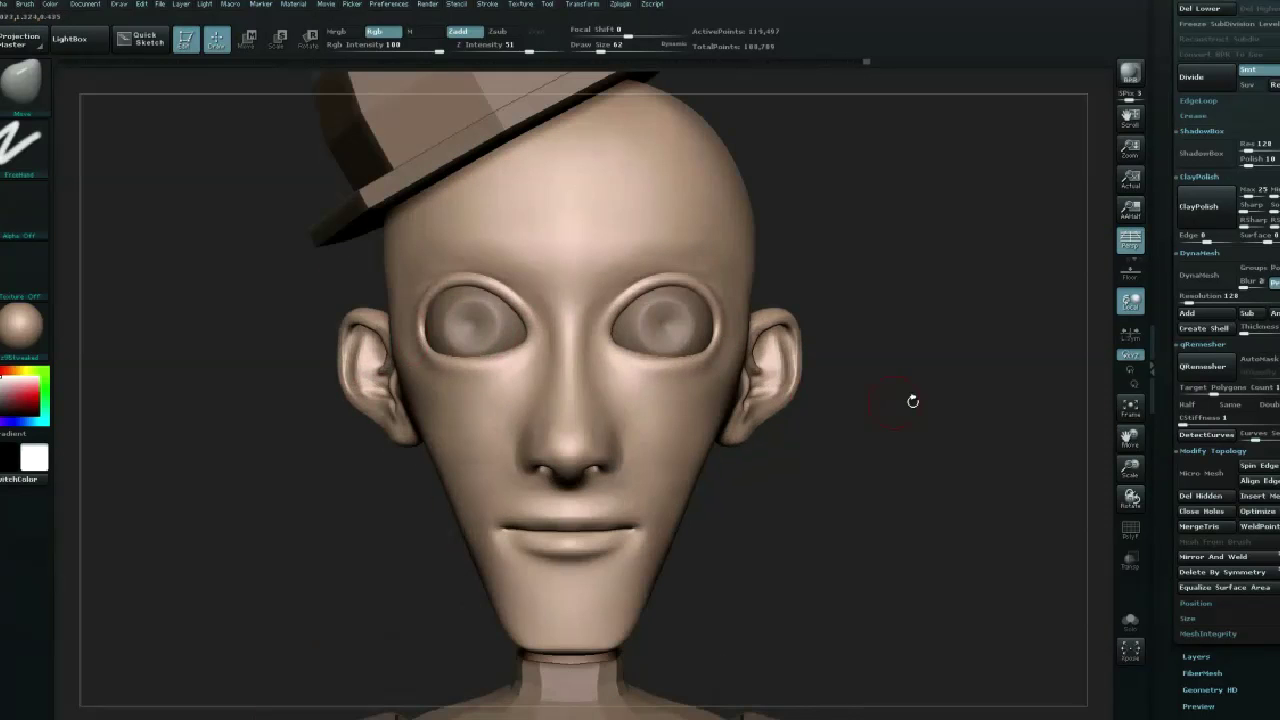
scroll(940, 354, "up", 1)
key("space")
left_click_drag(479, 359, 497, 358)
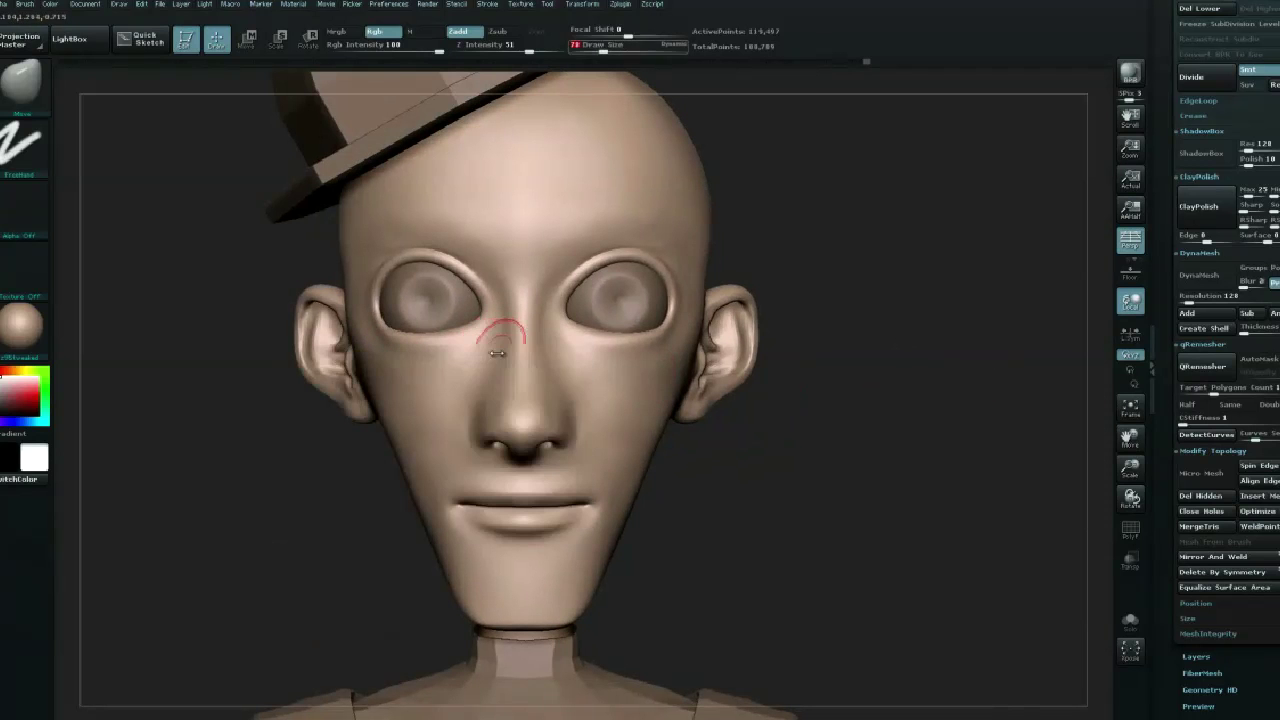
scroll(430, 440, "up", 1)
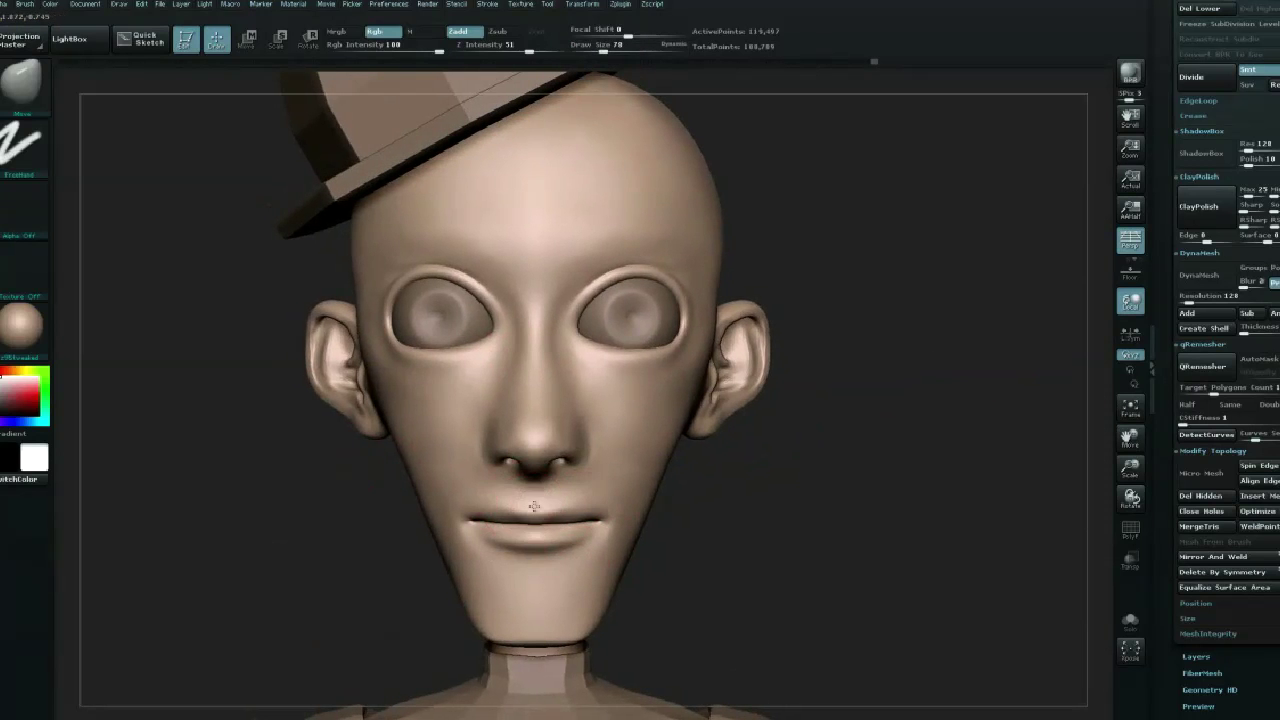
mouse_move(492, 562)
left_mouse_down()
mouse_move(505, 572)
mouse_move(484, 540)
left_mouse_up()
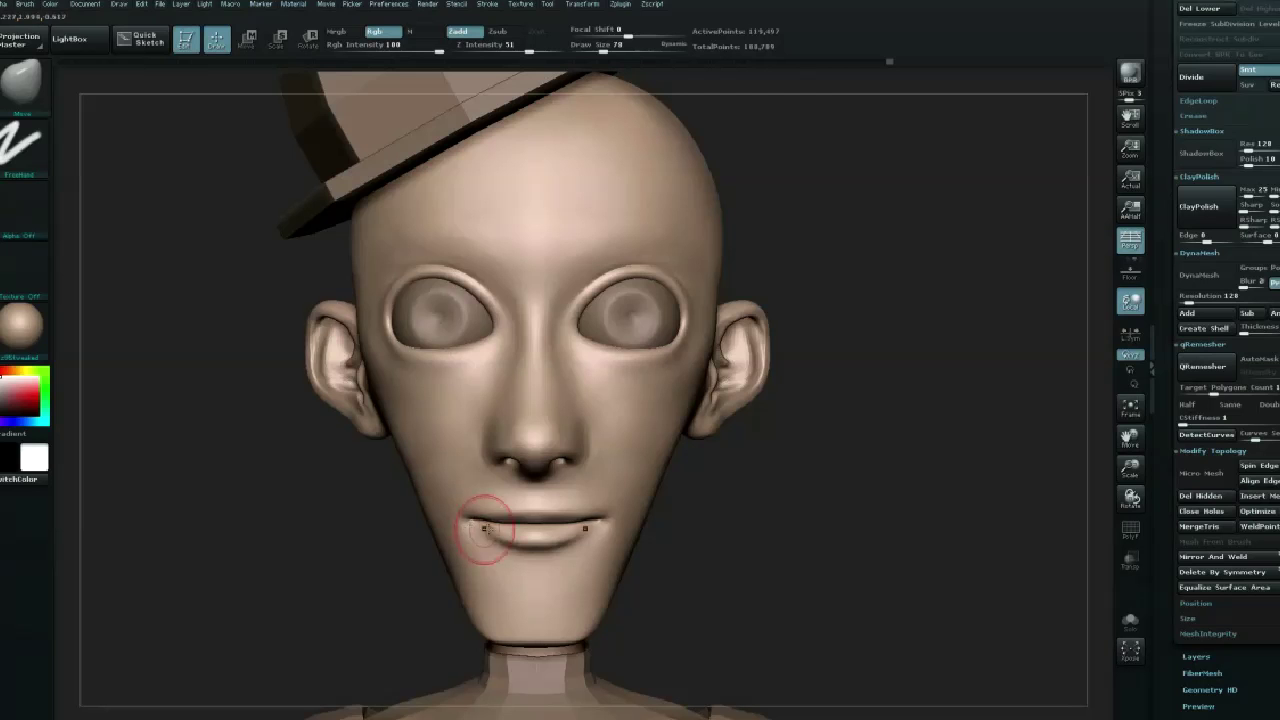
mouse_move(392, 508)
left_mouse_down()
mouse_move(372, 513)
mouse_move(731, 394)
mouse_move(717, 396)
left_mouse_up()
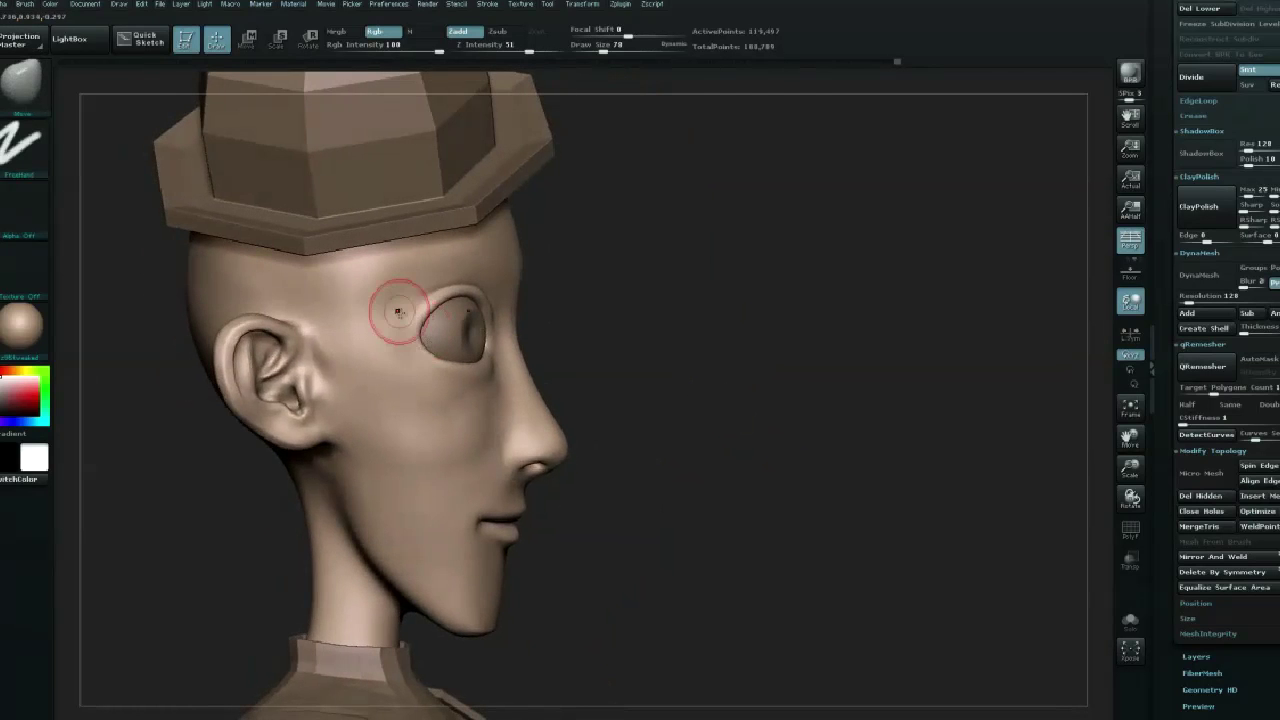
Switch to the Inflate brush and Shift-smooth the jaw, checking front and top views.
key("b")
key("i")
key("n")
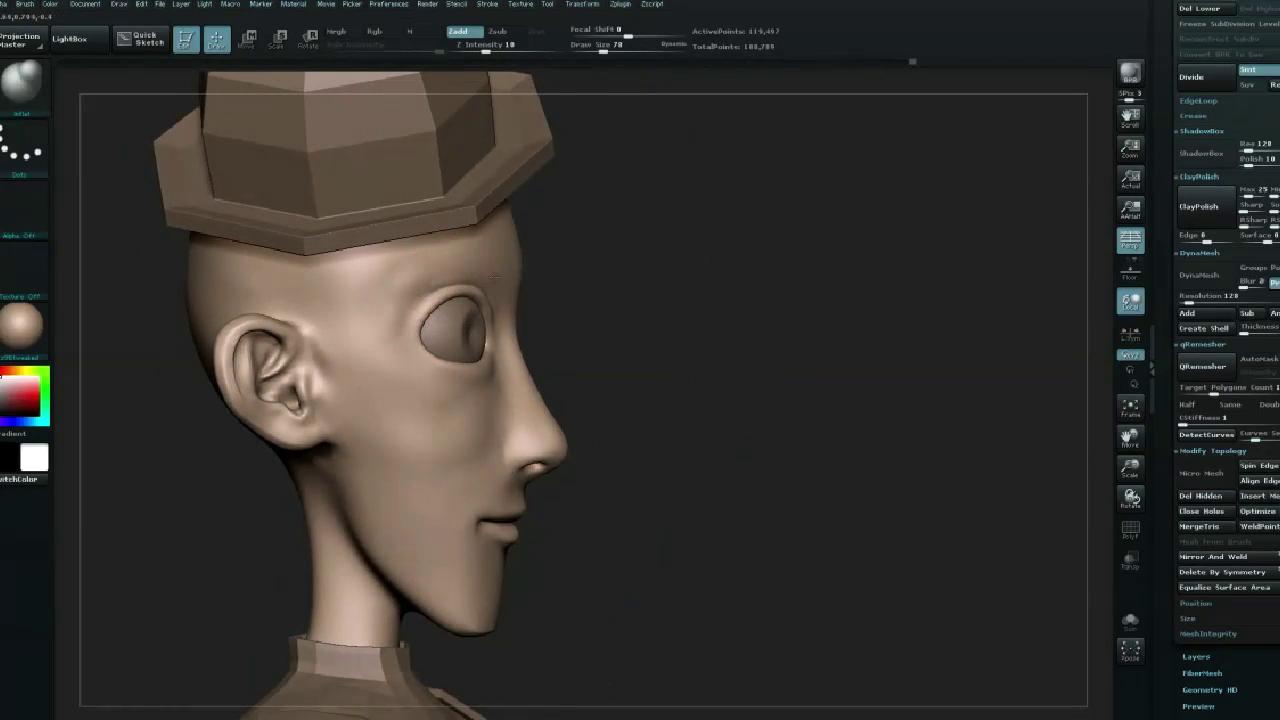
key("shift")
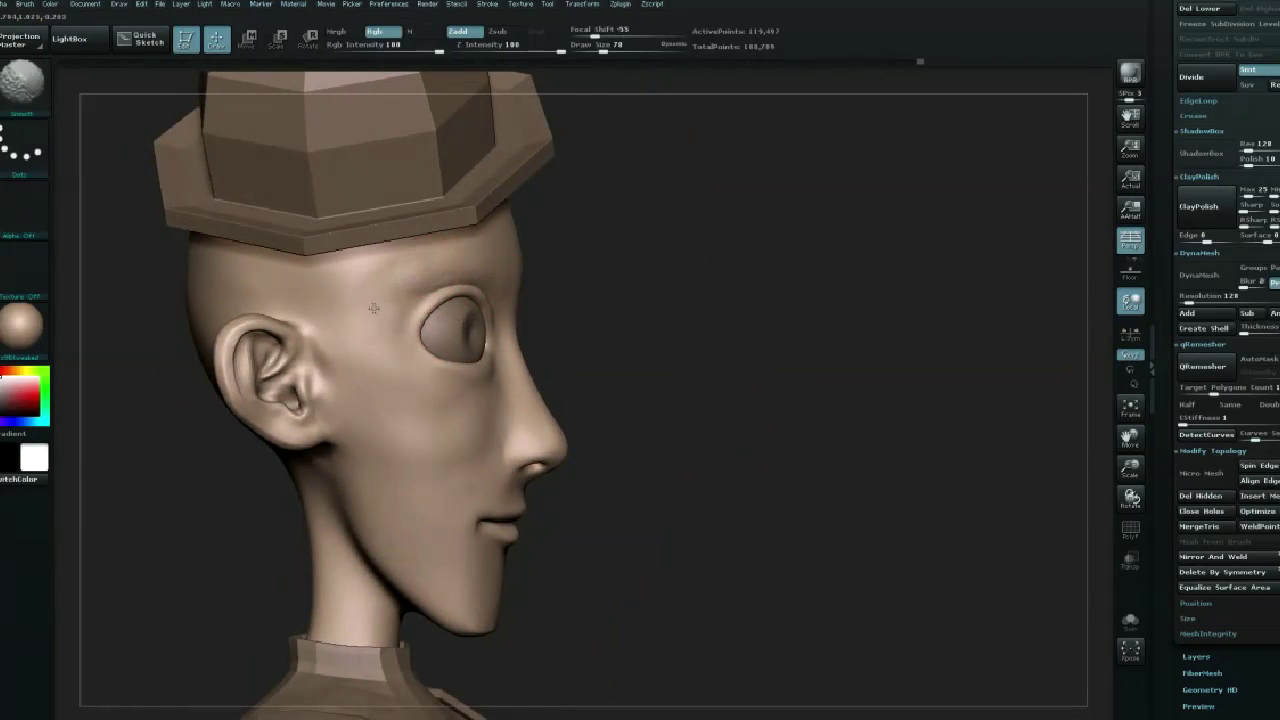
mouse_move(539, 273)
left_mouse_down()
mouse_move(773, 258)
mouse_move(634, 286)
left_mouse_up()
mouse_move(740, 290)
left_mouse_down()
mouse_move(803, 305)
mouse_move(732, 299)
left_mouse_up()
mouse_move(901, 354)
left_mouse_down()
mouse_move(856, 405)
mouse_move(870, 320)
mouse_move(814, 246)
mouse_move(829, 238)
mouse_move(854, 371)
mouse_move(846, 289)
mouse_move(851, 389)
mouse_move(818, 405)
left_mouse_up()
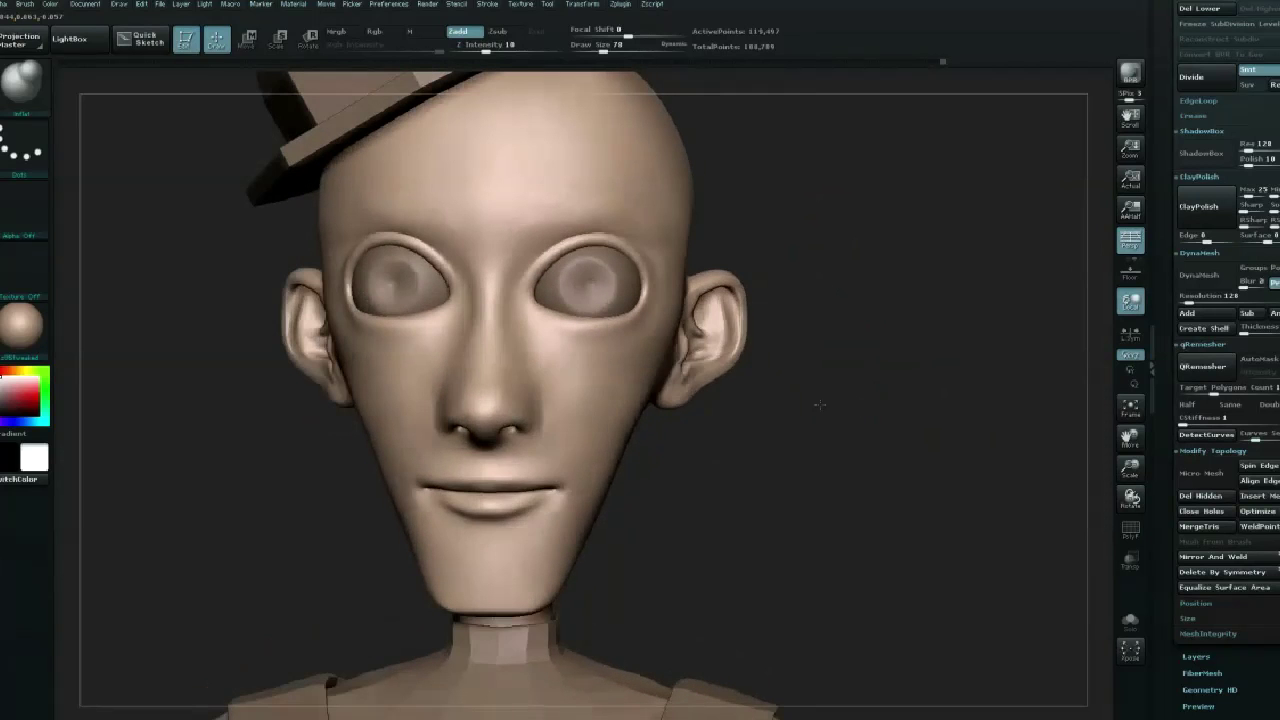
Broadly reshape the jaw and neck with the Move brush at size 187.
key("space")
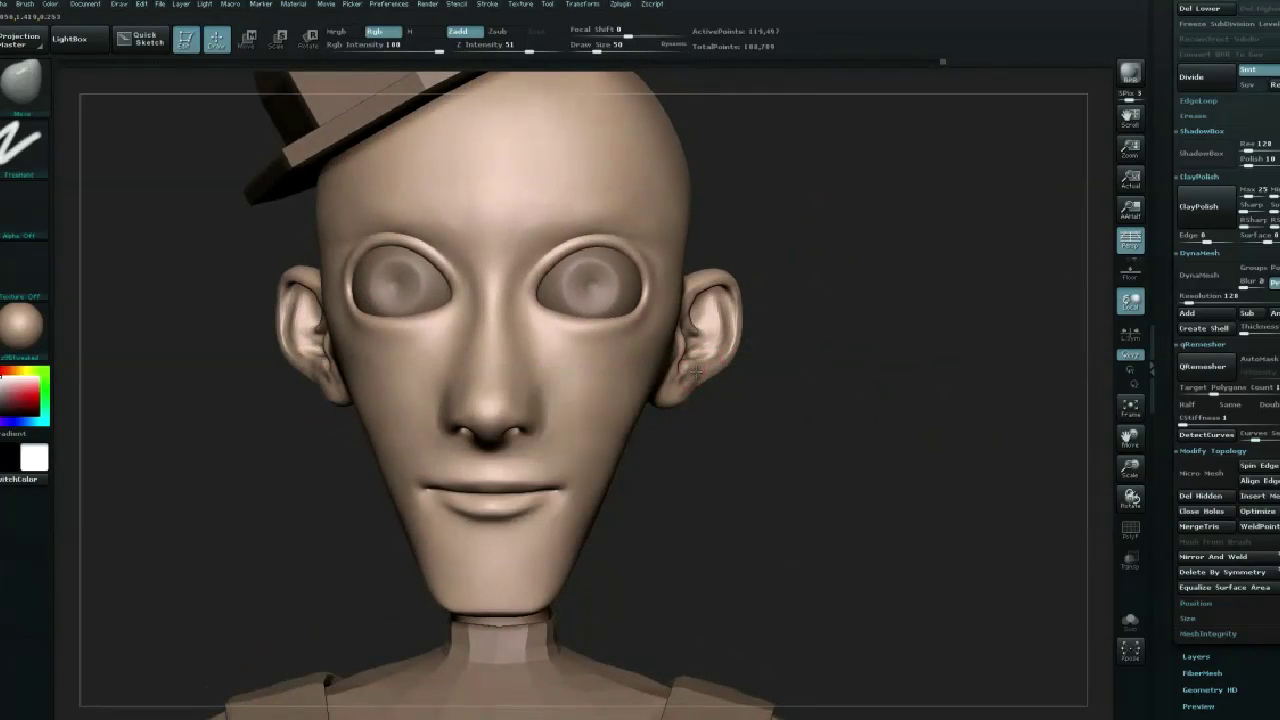
mouse_move(748, 371)
left_mouse_down()
mouse_move(814, 366)
mouse_move(675, 425)
left_mouse_up()
key("space")
left_click_drag(470, 460, 540, 460)
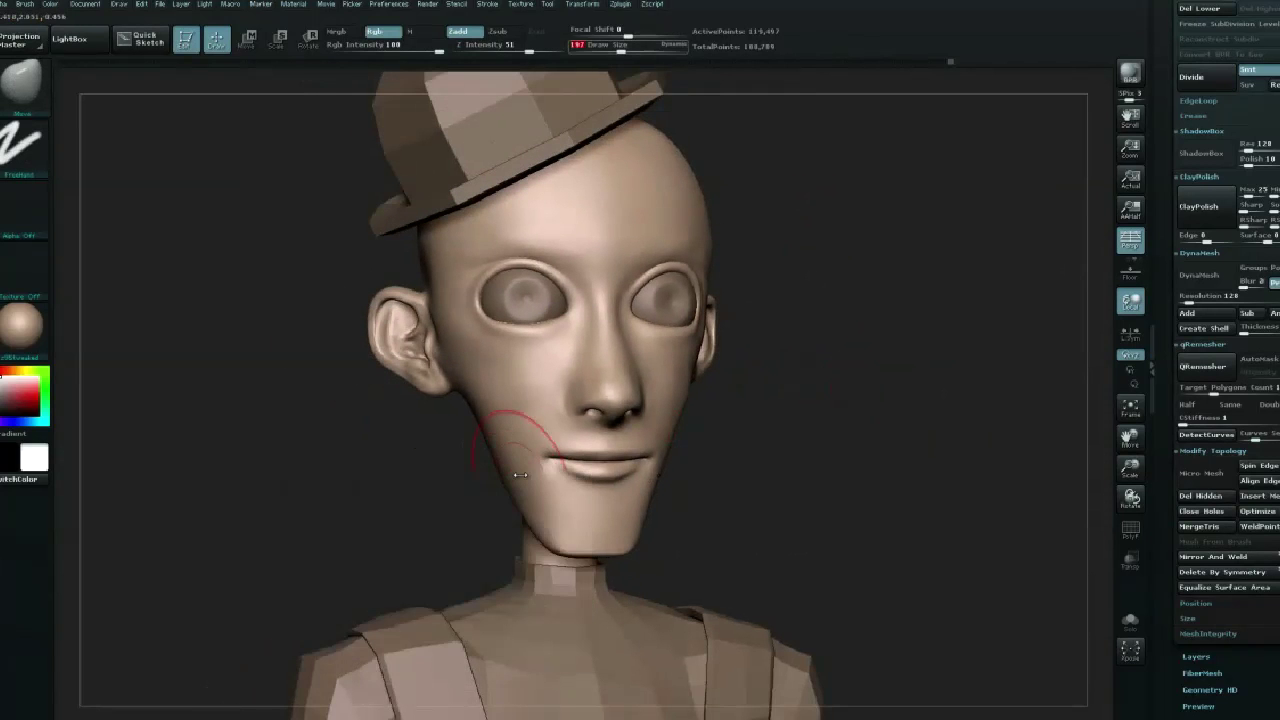
left_click_drag(820, 443, 783, 437)
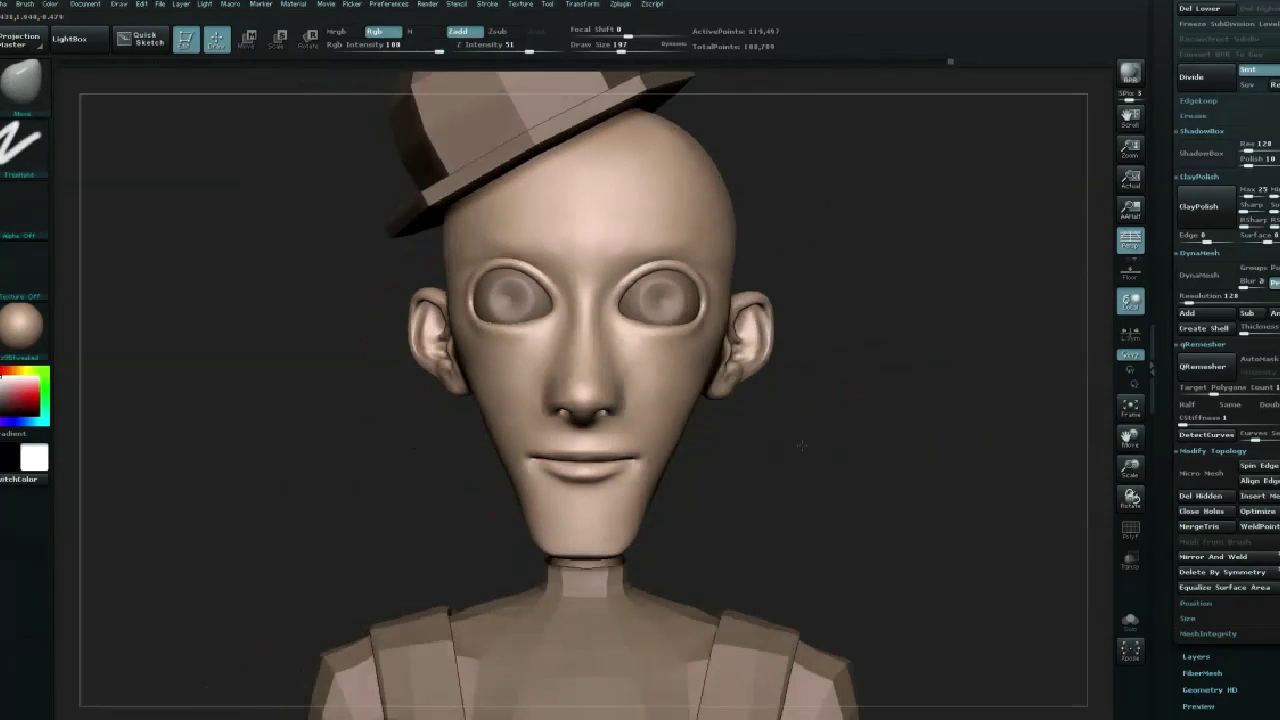
left_click_drag(501, 538, 465, 525, "shift")
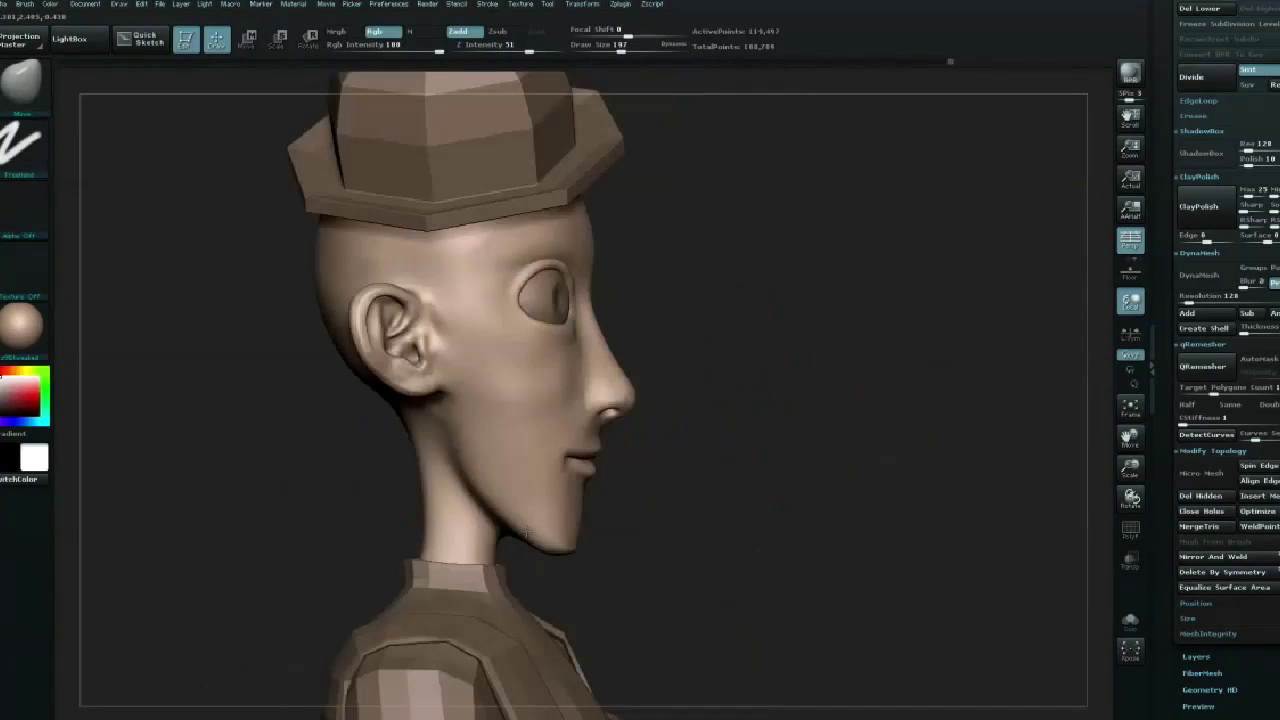
Shift-smooth the jaw-to-neck transition with the brush reduced to about 56.
key("space")
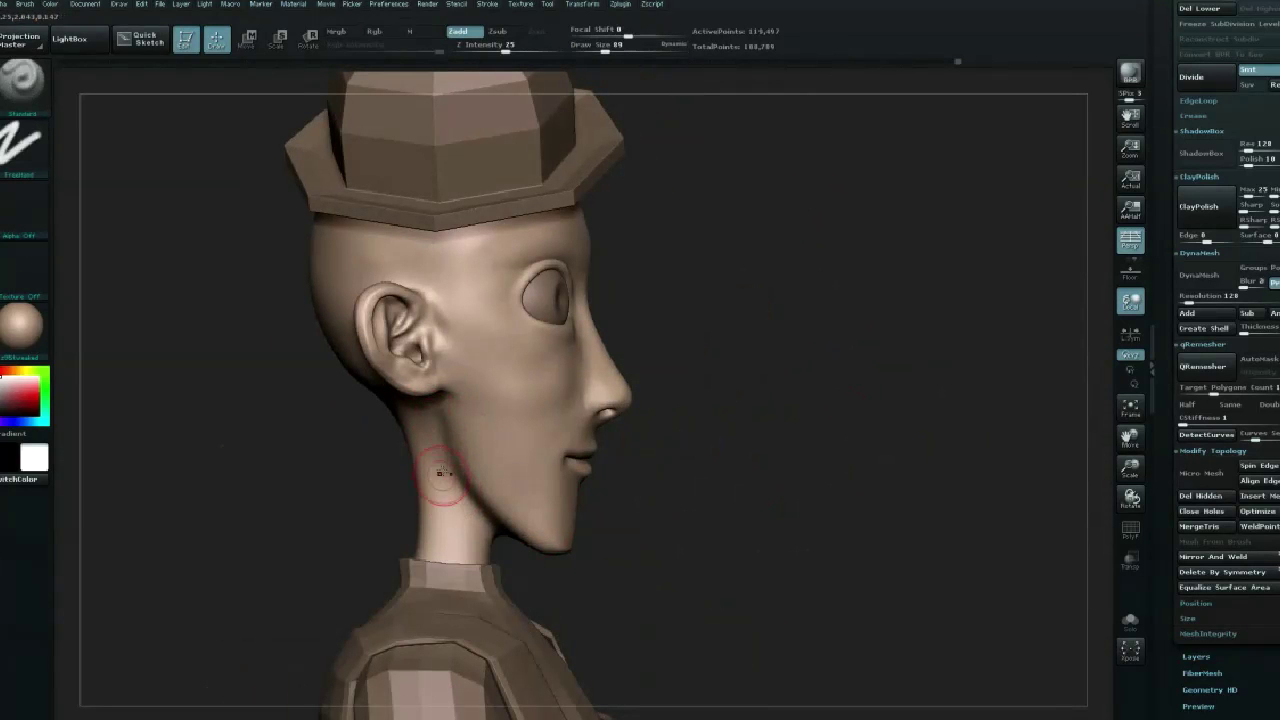
key("space")
key("shift")
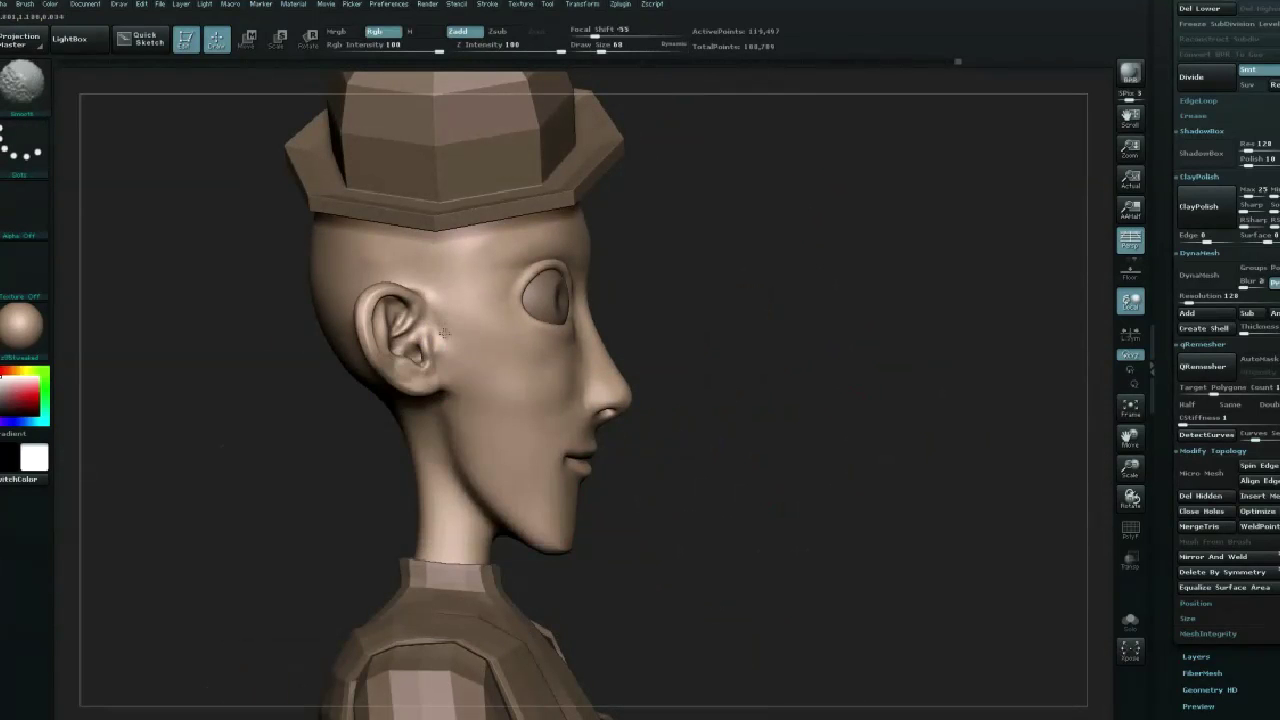
key("space")
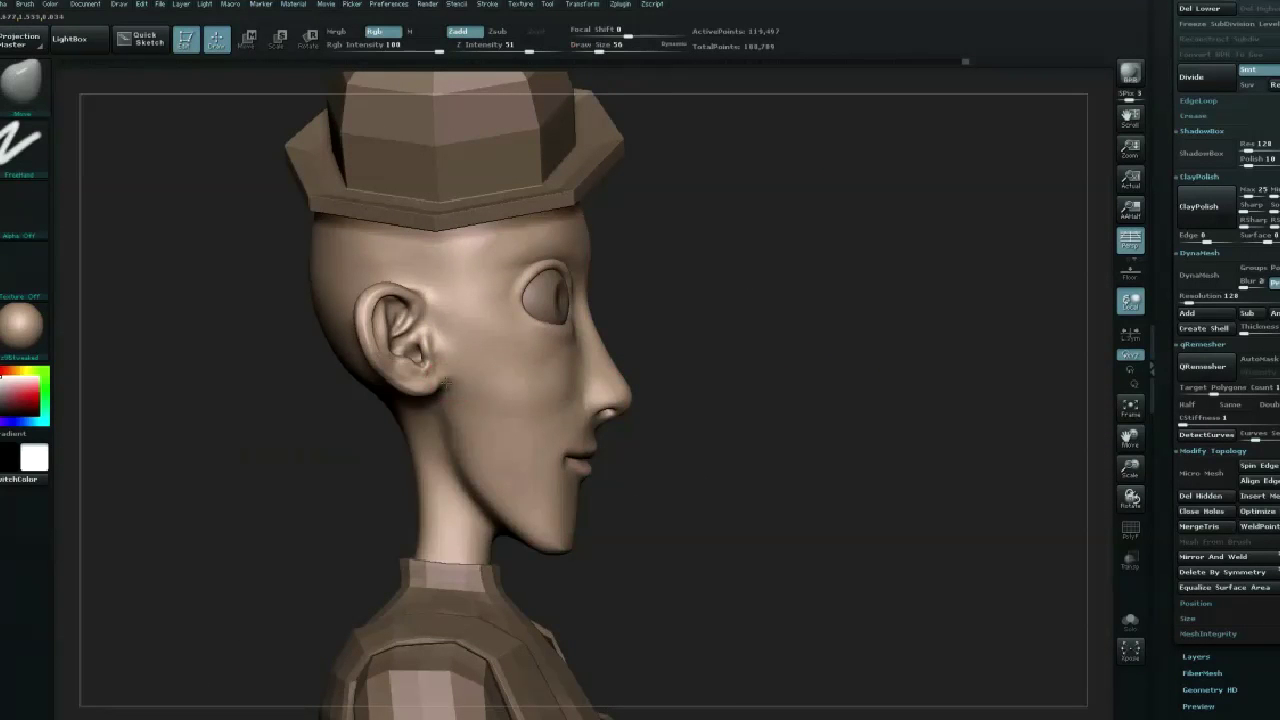
mouse_move(806, 343)
left_mouse_down()
mouse_move(508, 391)
mouse_move(764, 349)
mouse_move(887, 305)
mouse_move(969, 307)
mouse_move(827, 340)
left_mouse_up()
Sculpt brow ridges and creases above both eyes with the Standard brush.
key("space")
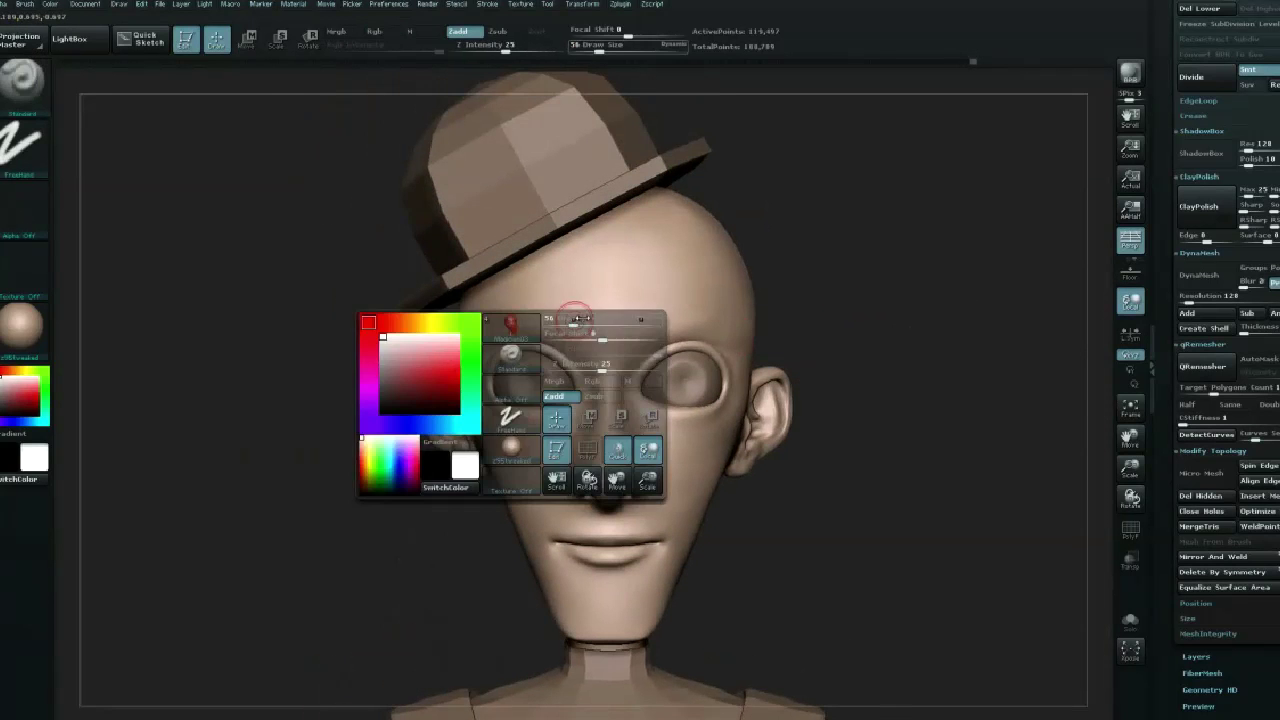
mouse_move(563, 303)
left_mouse_down()
mouse_move(574, 334)
mouse_move(553, 325)
left_mouse_up()
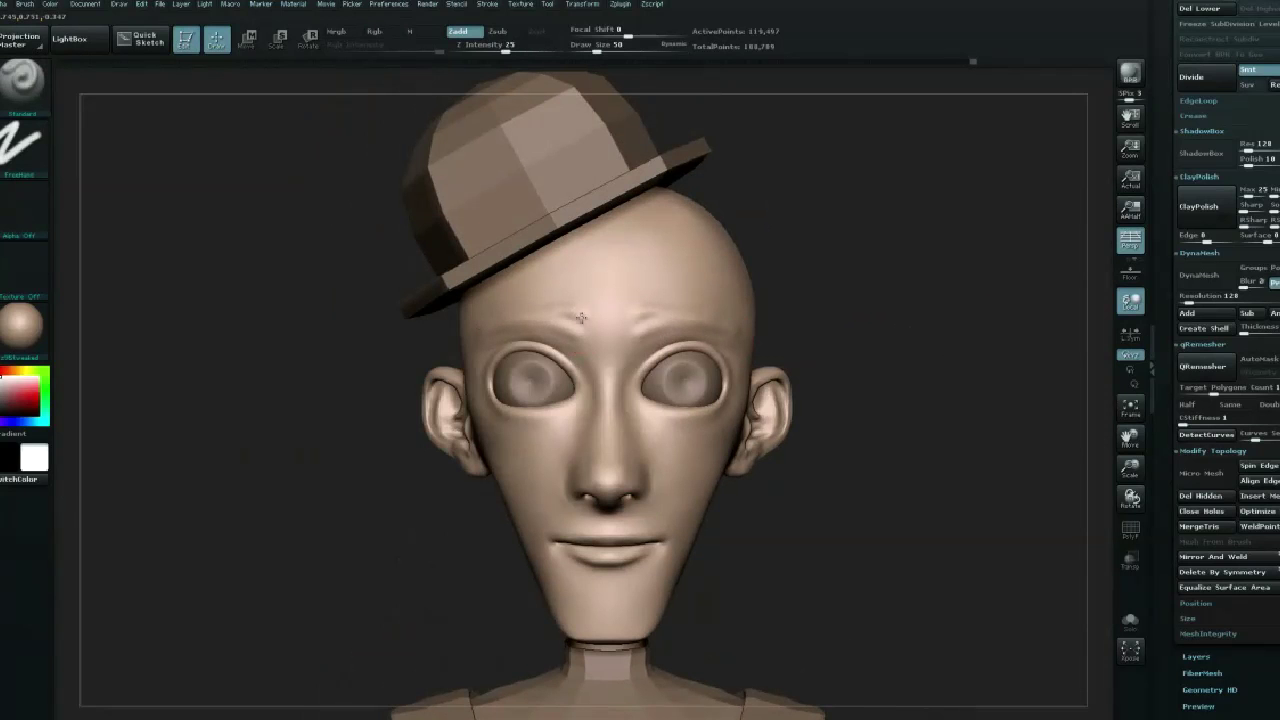
mouse_move(571, 318)
left_mouse_down()
mouse_move(508, 321)
mouse_move(569, 337)
mouse_move(577, 314)
left_mouse_up()
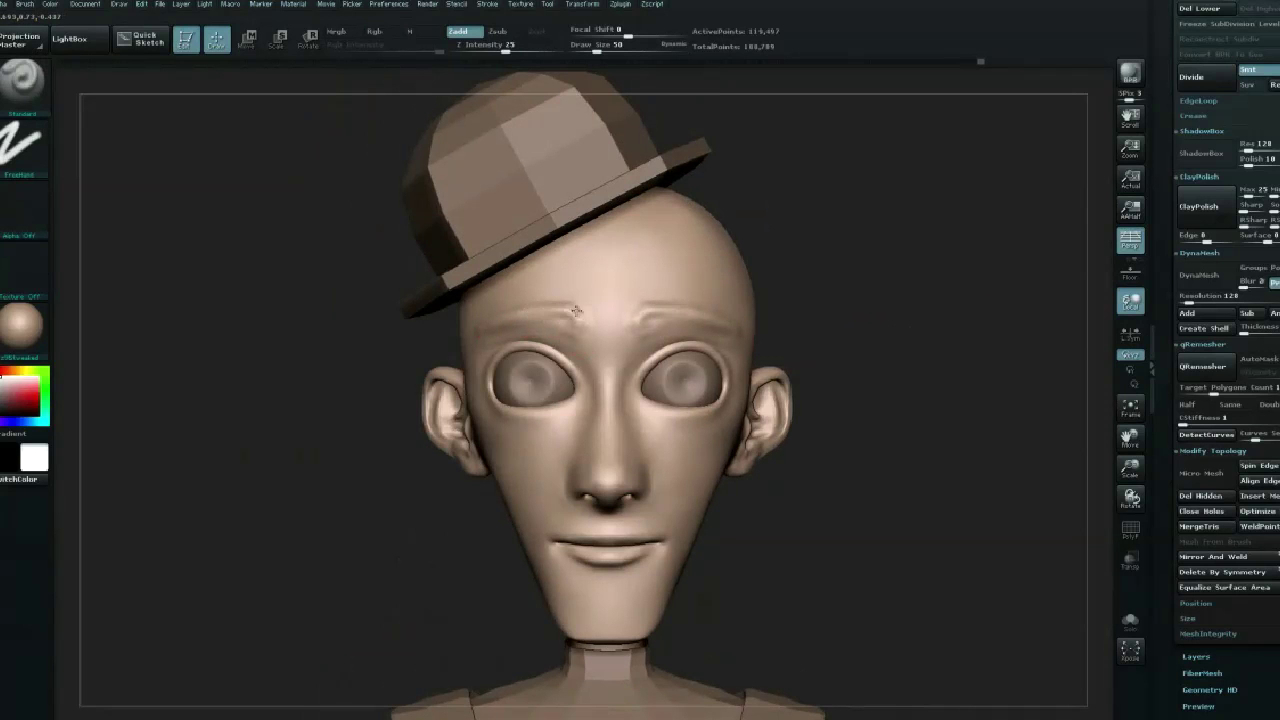
left_click_drag(569, 333, 512, 323)
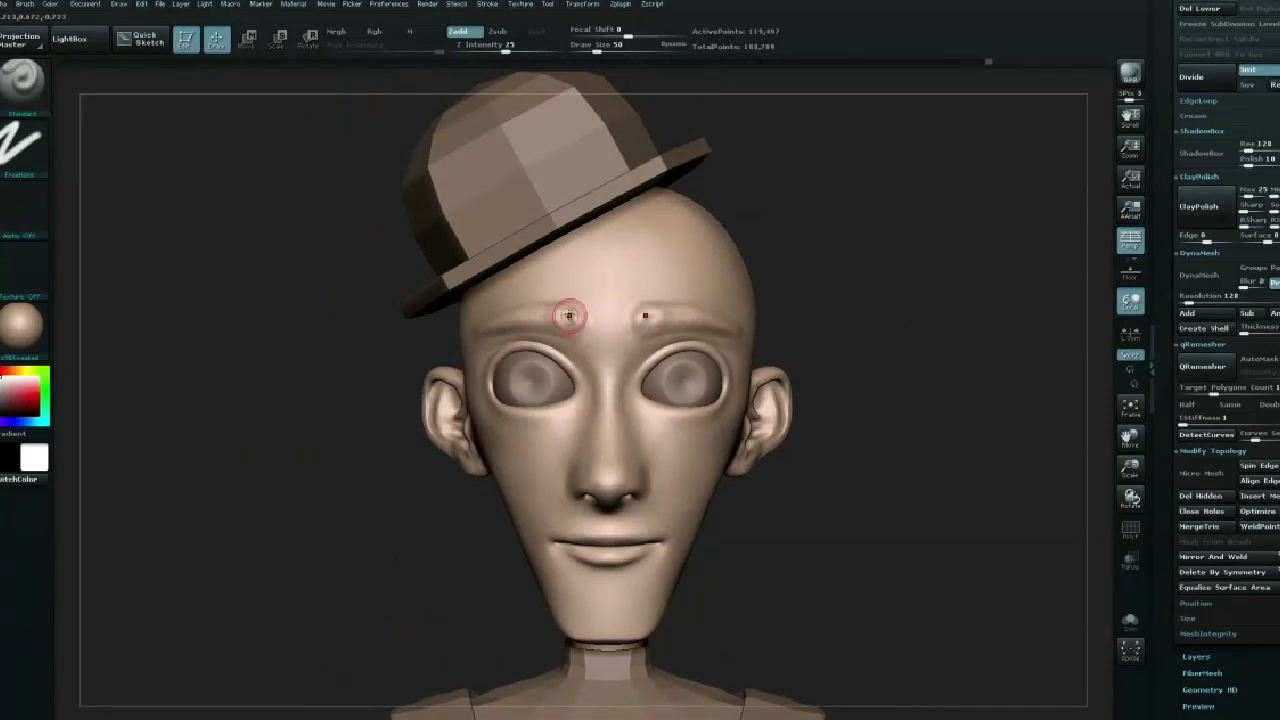
Cut sharp brow creases with DamStandard and Shift-smooth them.
key("b")
key("d")
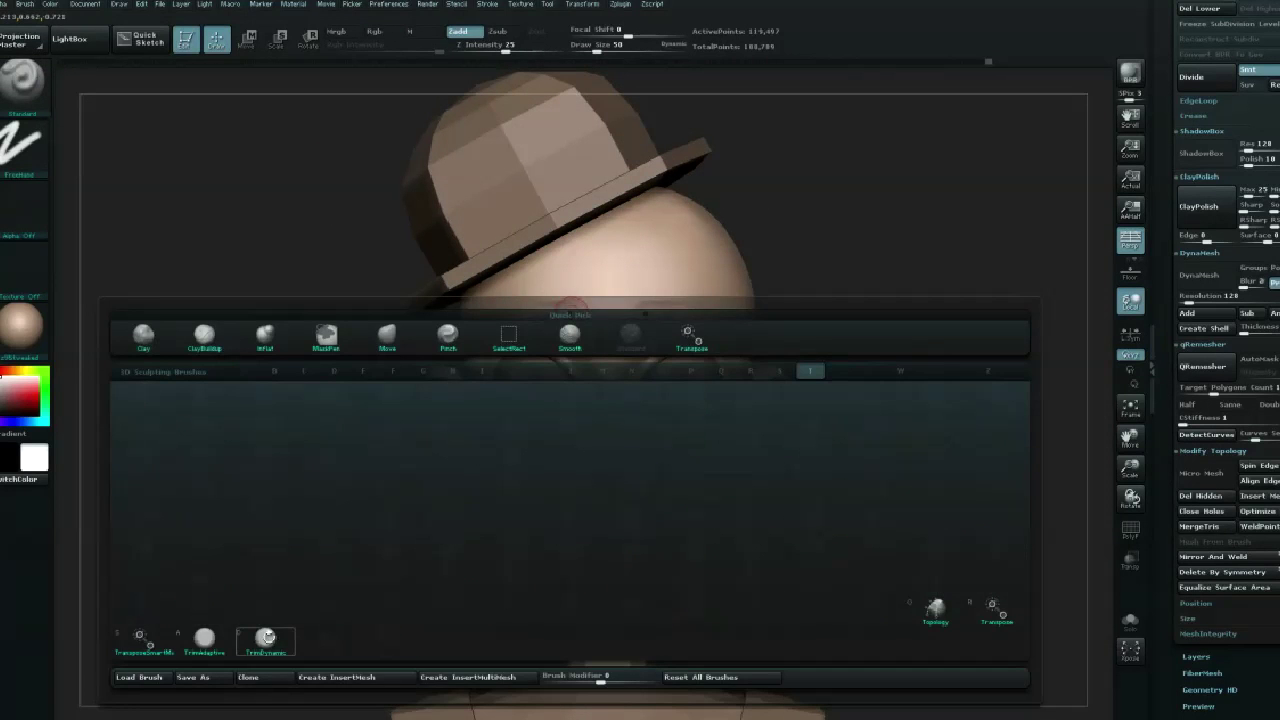
key("s")
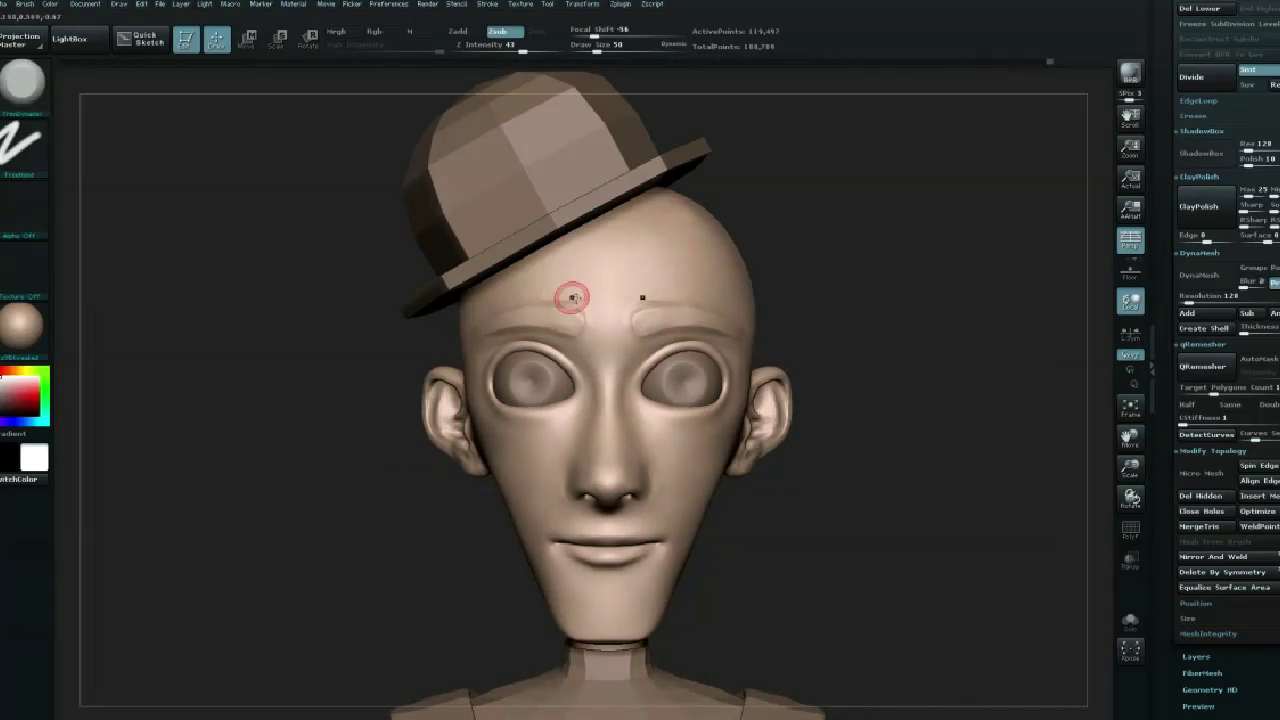
left_click_drag(859, 264, 556, 342)
key("space")
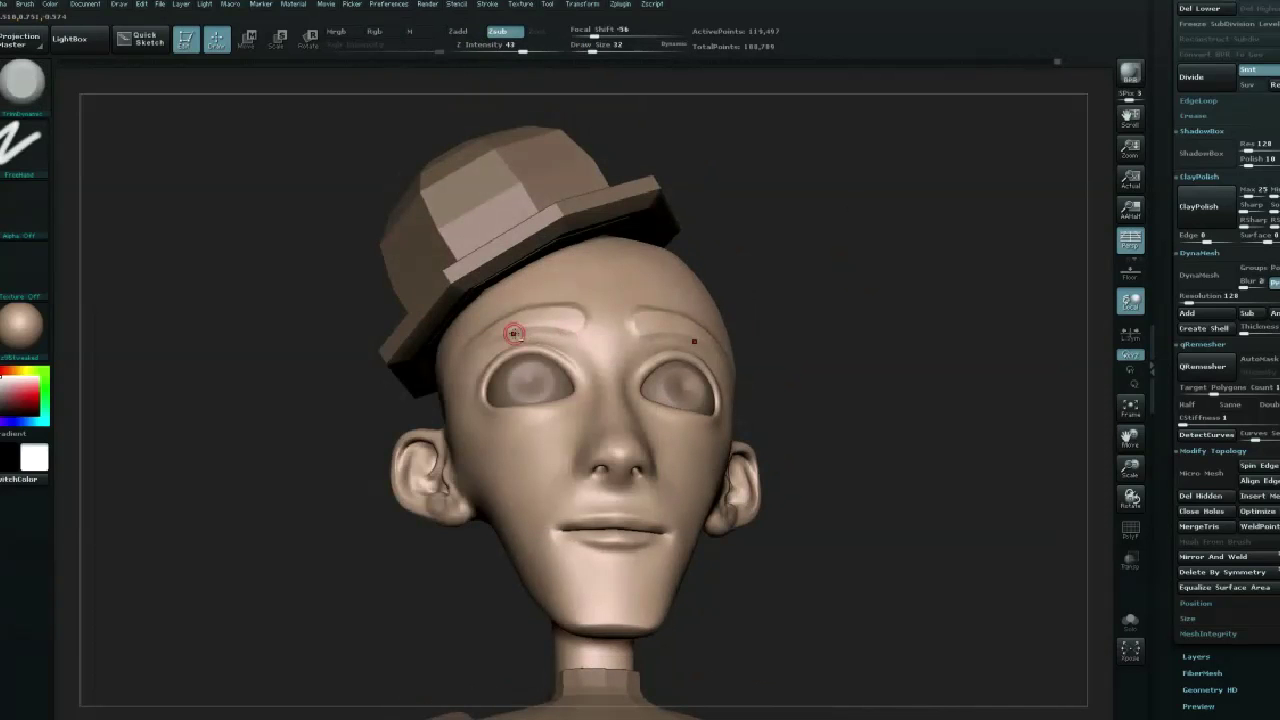
left_click_drag(541, 331, 580, 317)
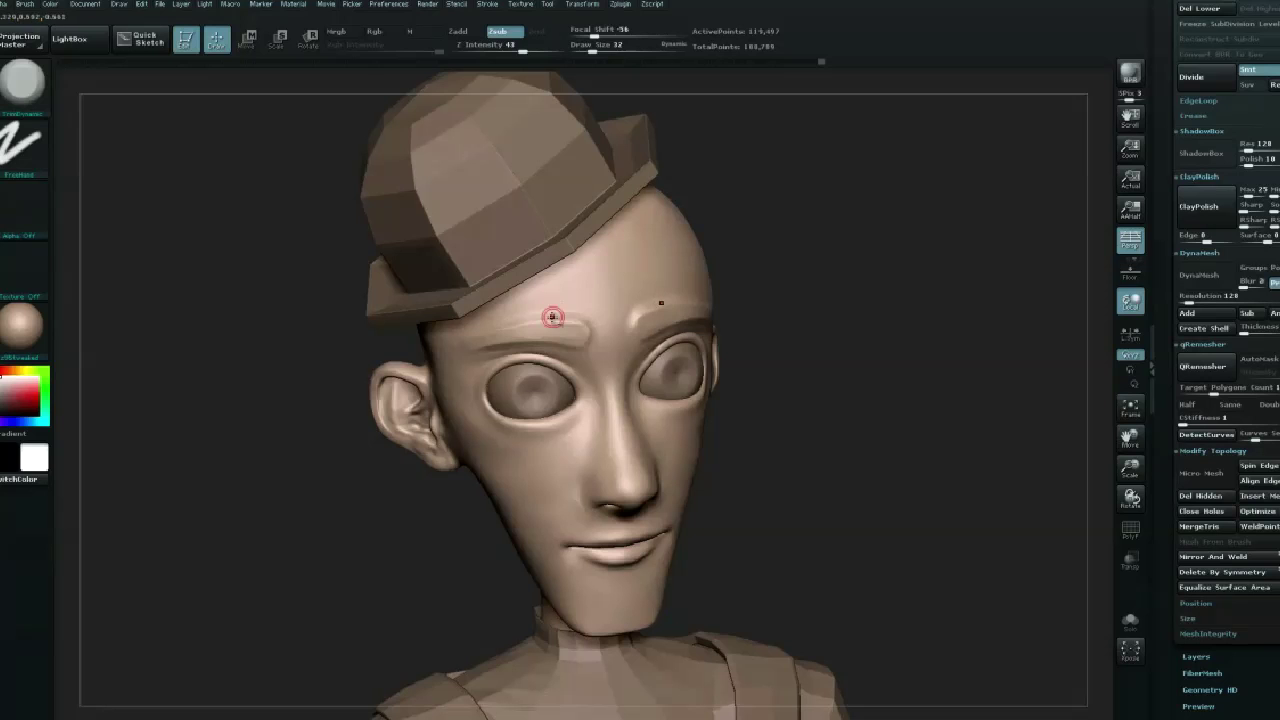
key("shift")
left_click_drag(760, 320, 791, 297, "shift")
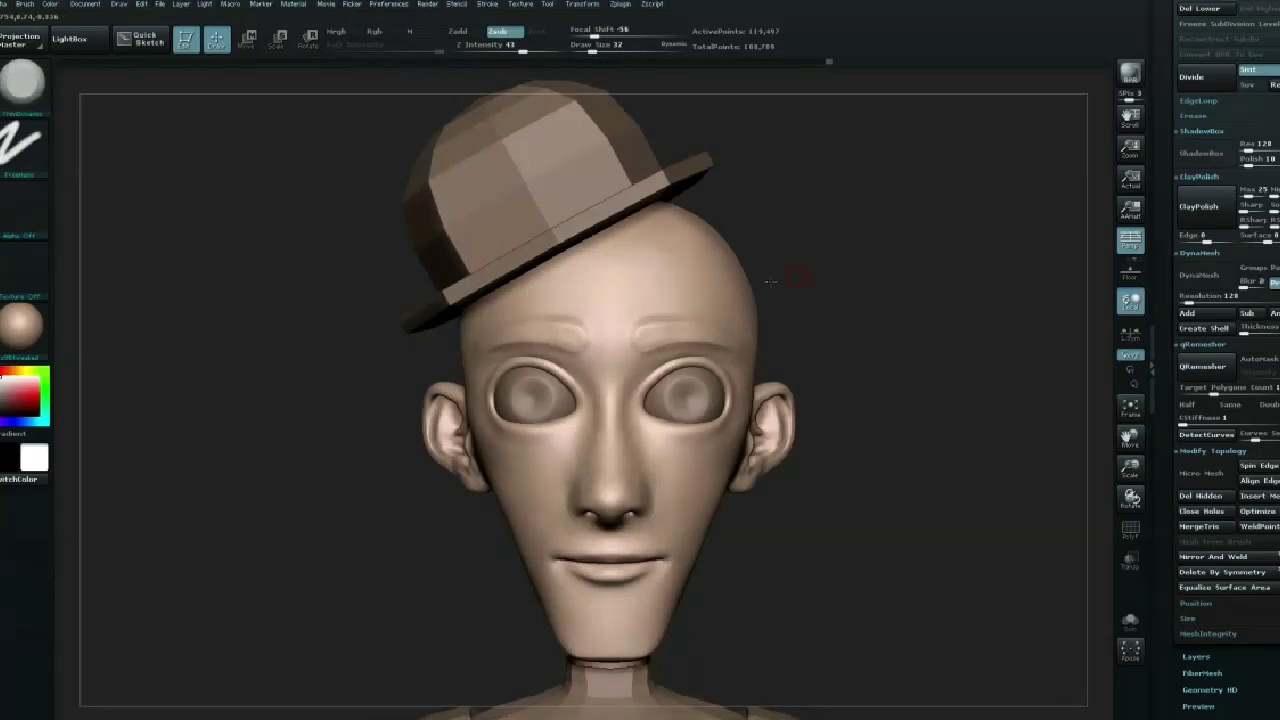
left_click_drag(458, 355, 885, 311)
Pull the brow crease above the eye into shape with the Move brush at size 32.
key("space")
key("b")
key("m")
key("v")
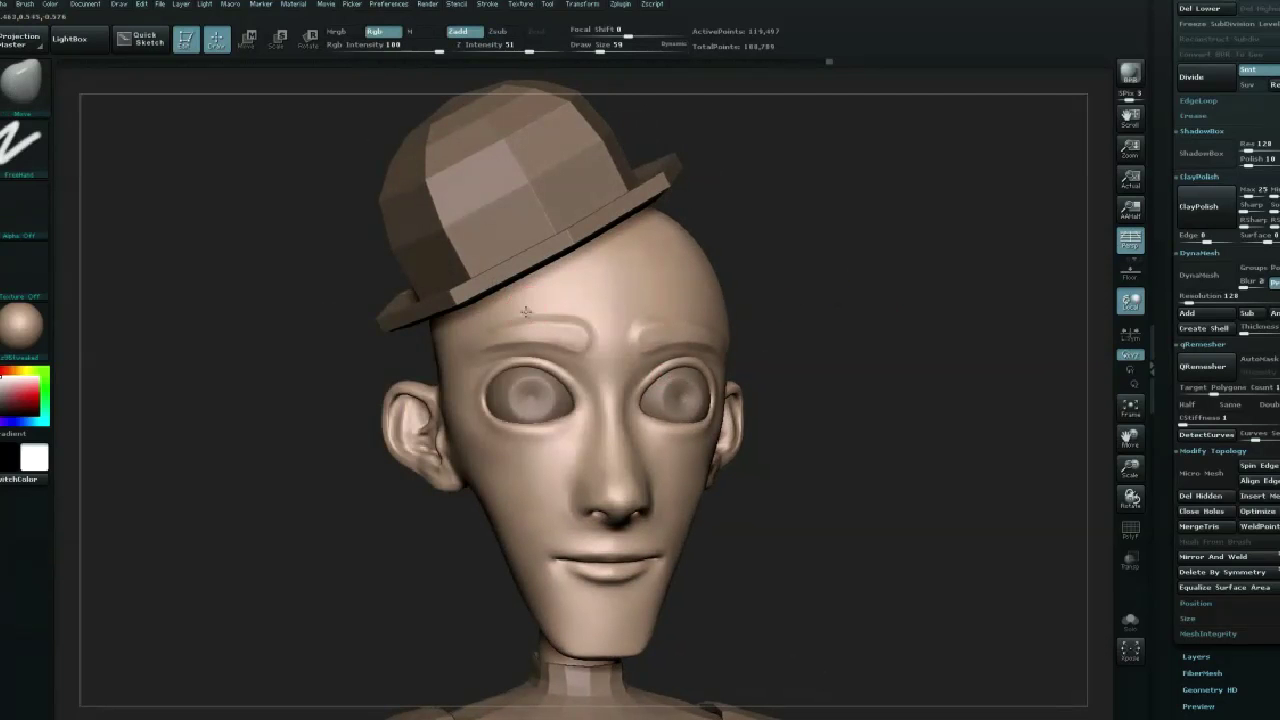
mouse_move(886, 254)
left_mouse_down("alt")
mouse_move(702, 343)
mouse_move(500, 394)
mouse_move(380, 400)
mouse_move(420, 398)
left_mouse_up("alt")
key("space")
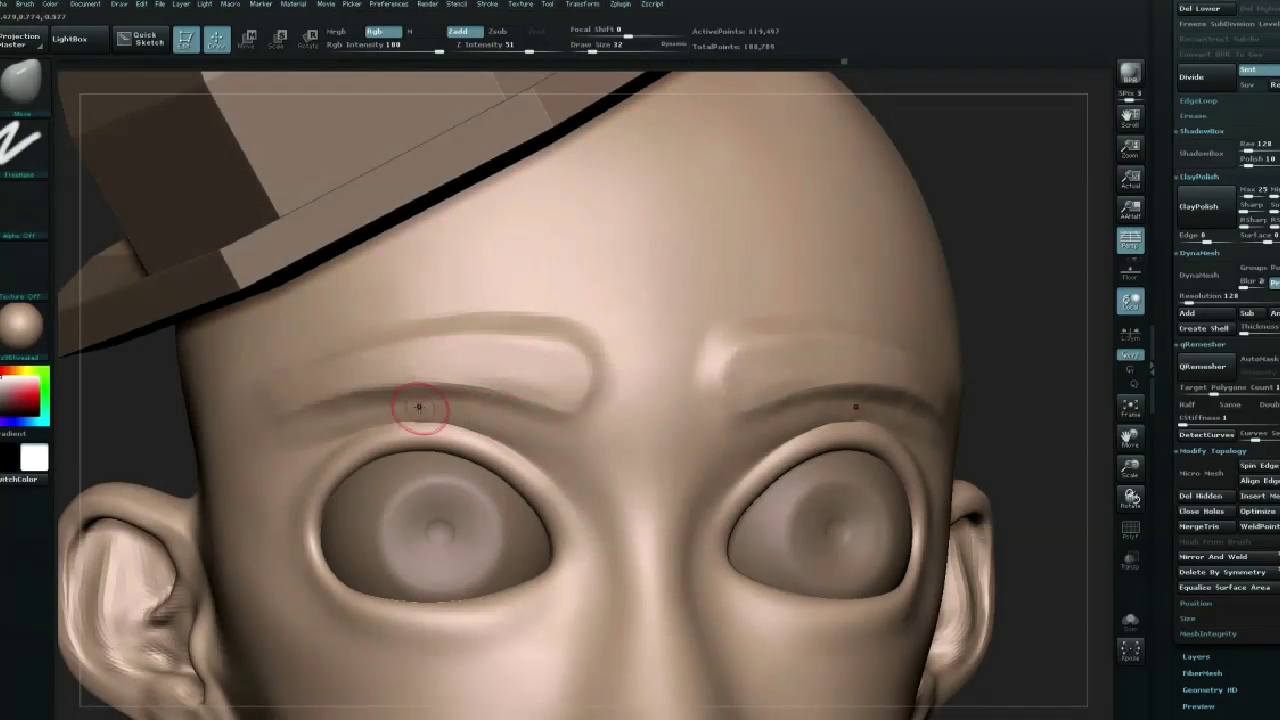
left_click_drag(391, 408, 421, 403)
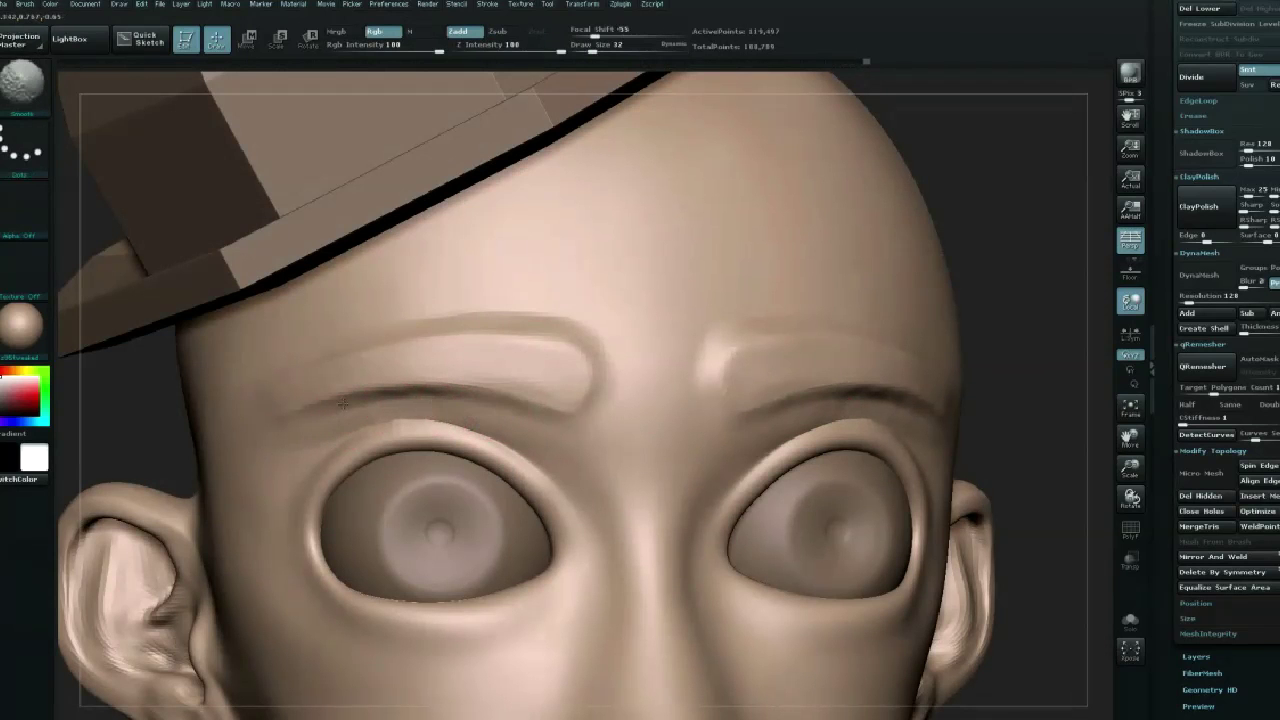
Shift-smooth the brow with the brush enlarged to 65.
key("shift")
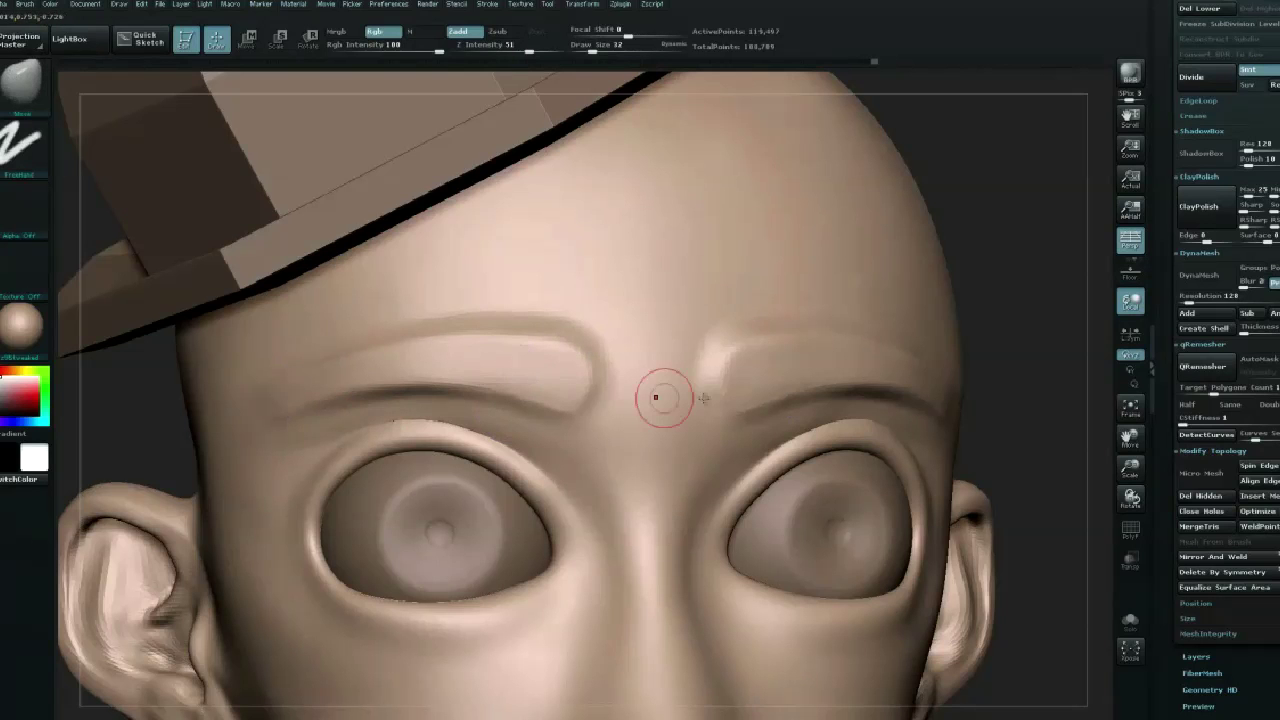
left_click_drag(995, 356, 968, 263)
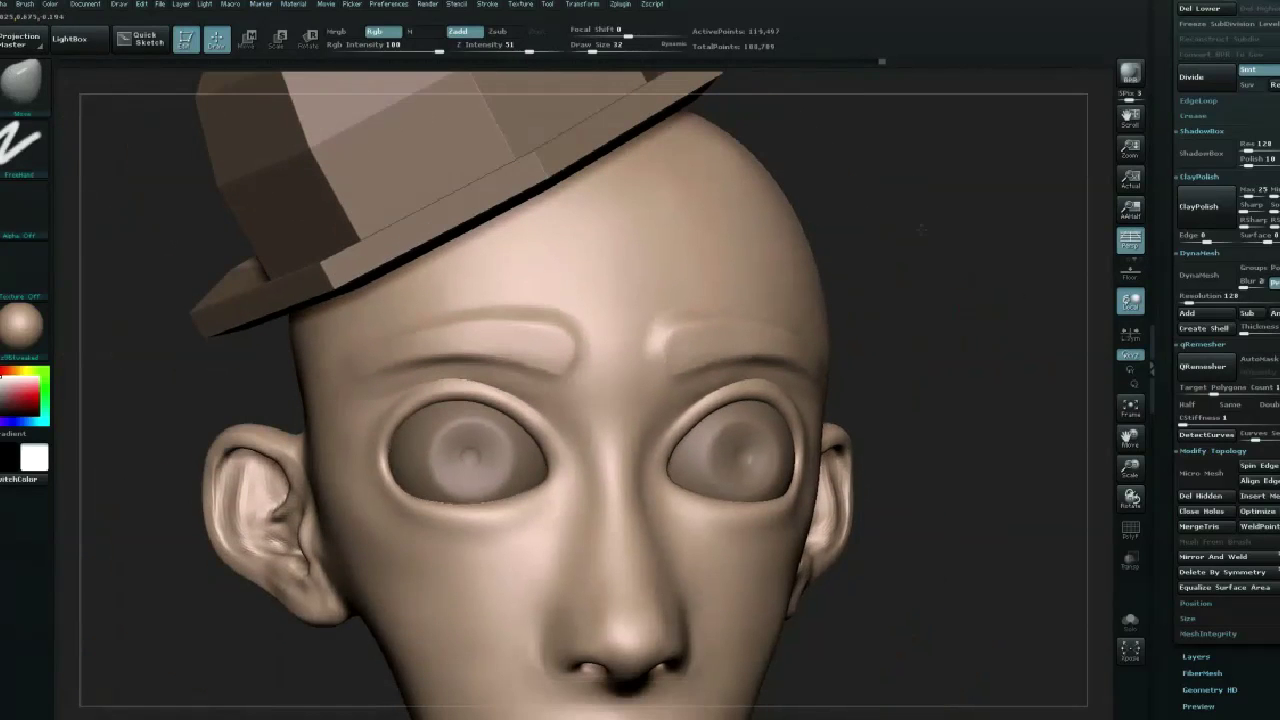
key("space")
left_click_drag(394, 503, 440, 478)
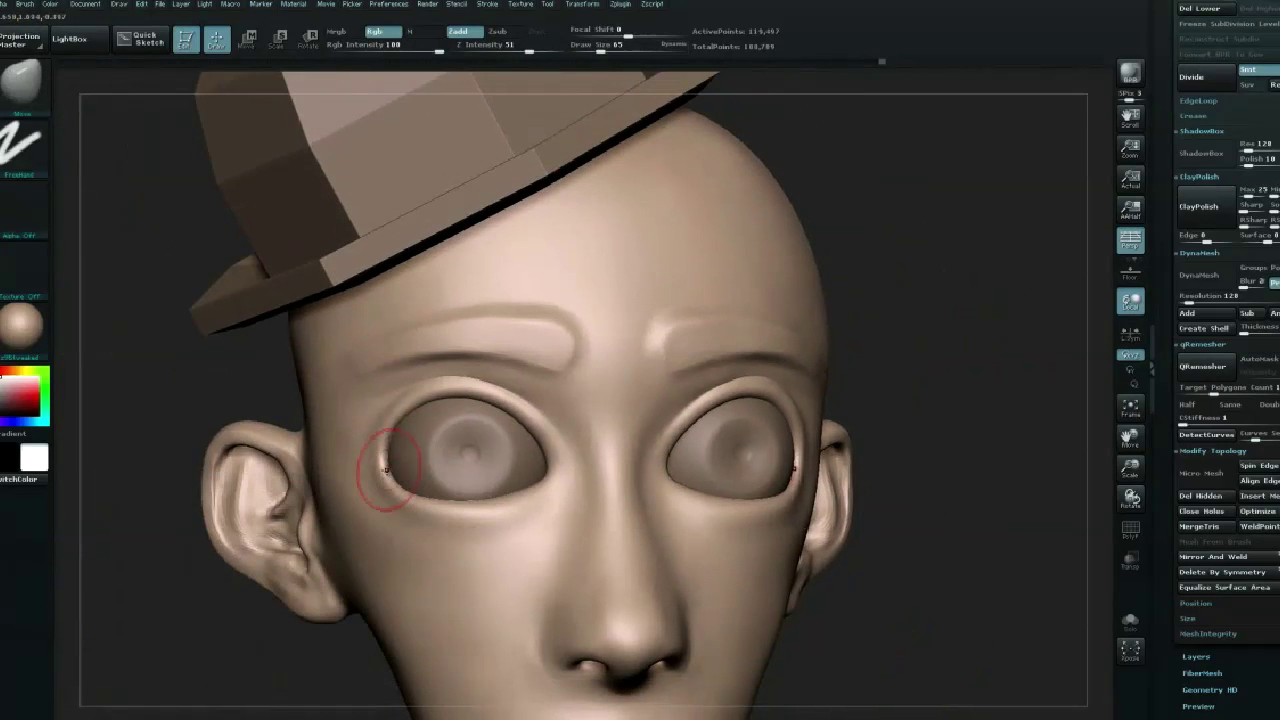
mouse_move(966, 337)
left_mouse_down()
mouse_move(1010, 250)
mouse_move(957, 466)
left_mouse_up()
Solo the head and flatten the inner eyelid corner with TrimDynamic at size 26.
left_click(1130, 620)
mouse_move(966, 237)
left_mouse_down("alt")
mouse_move(570, 298)
mouse_move(628, 295)
left_mouse_up("alt")
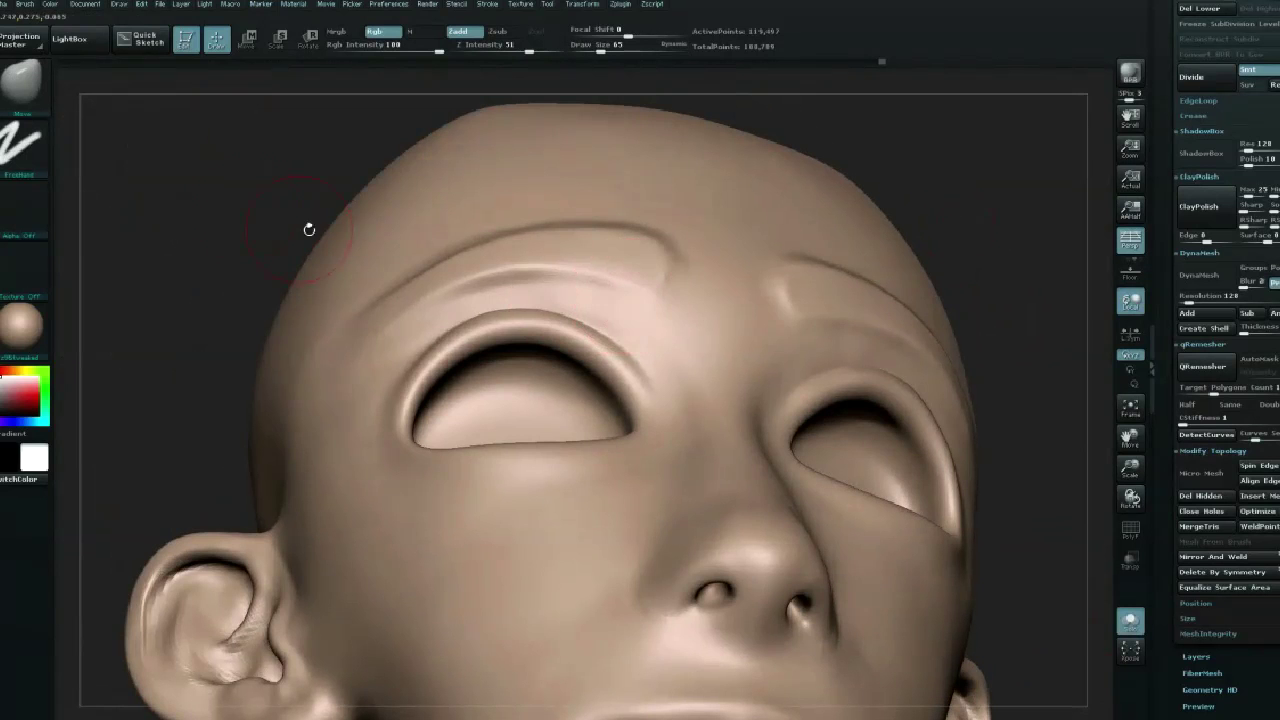
key("b")
key("t")
left_click(150, 605)
key("space")
left_click_drag(608, 338, 596, 347)
left_click_drag(629, 411, 622, 387)
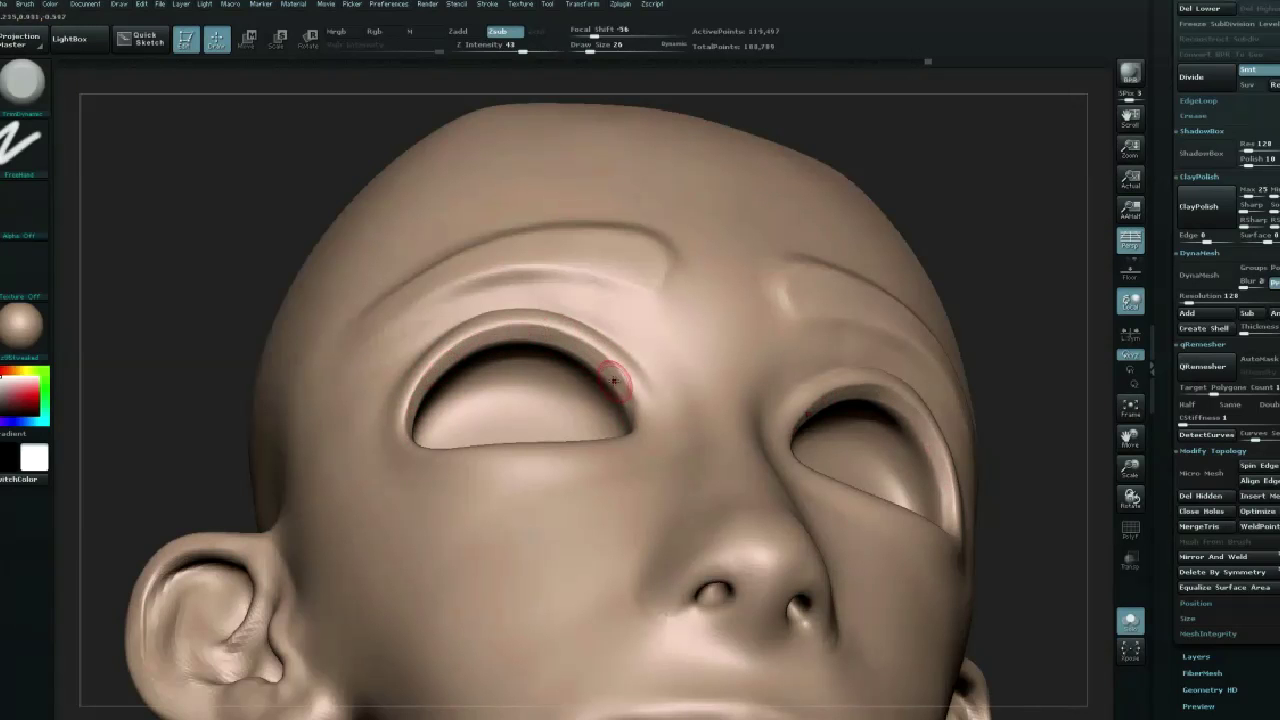
Toggle Solo on and off to compare the eyelid with the hat and body.
left_click(1129, 620)
left_click(1129, 620)
left_click_drag(560, 425, 615, 425)
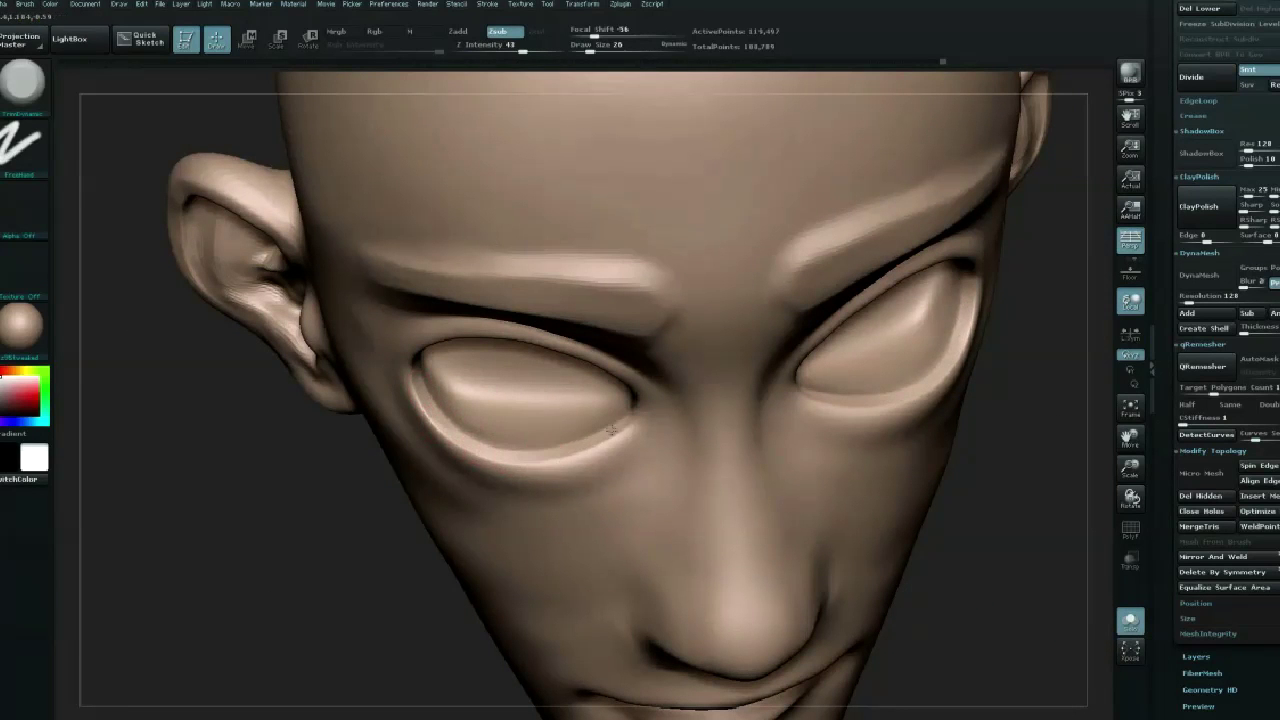
left_click(1130, 620)
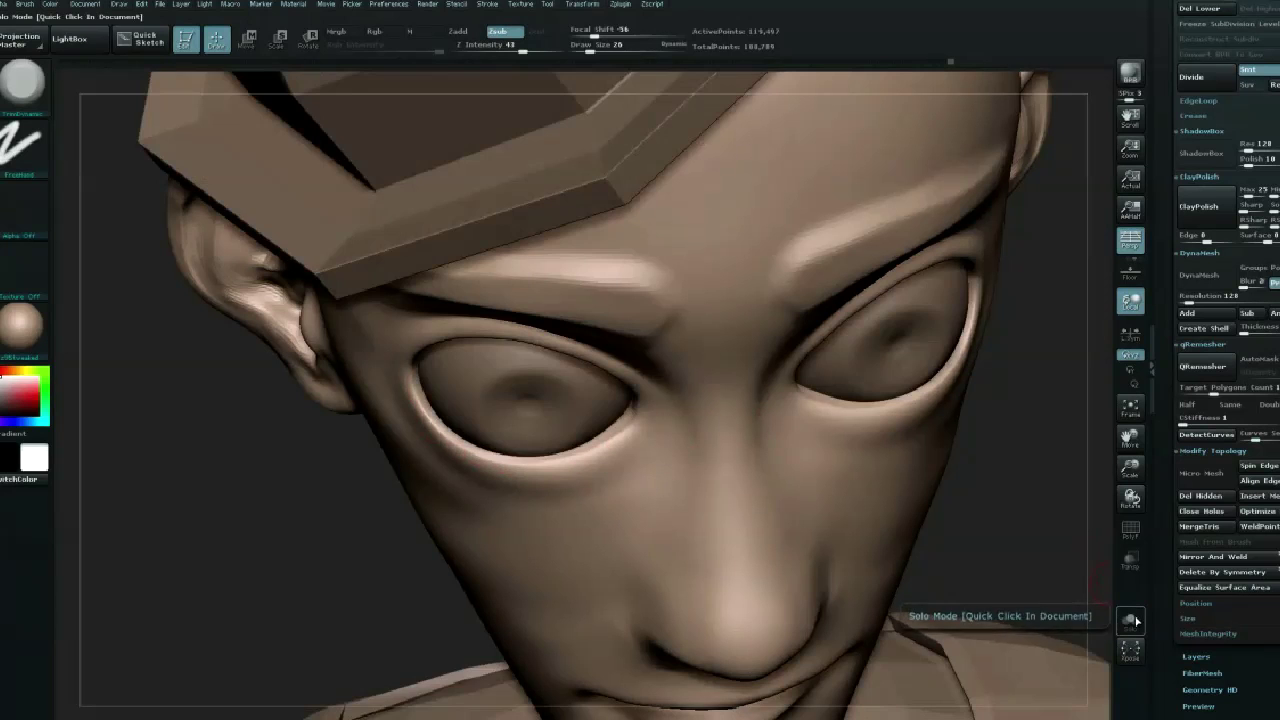
left_click(1130, 620)
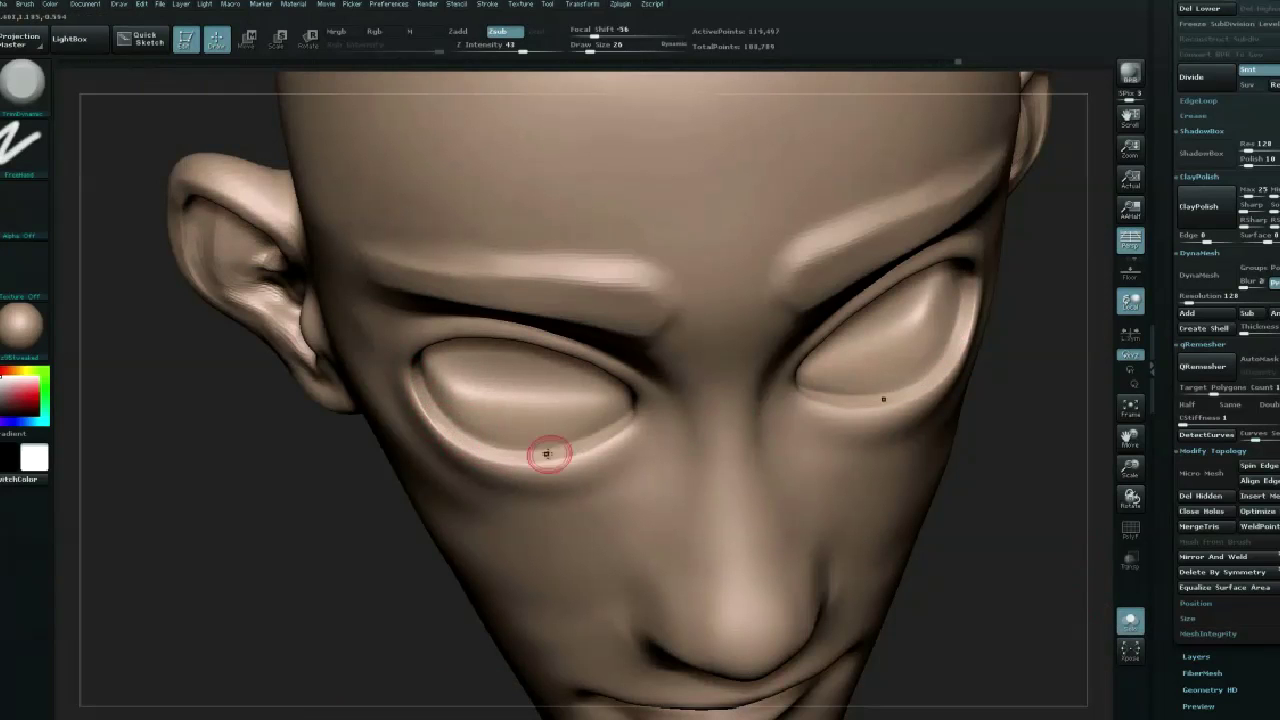
Orbit the head to inspect the eyelid rims from side, below and front.
right_click_drag(580, 445, 639, 381)
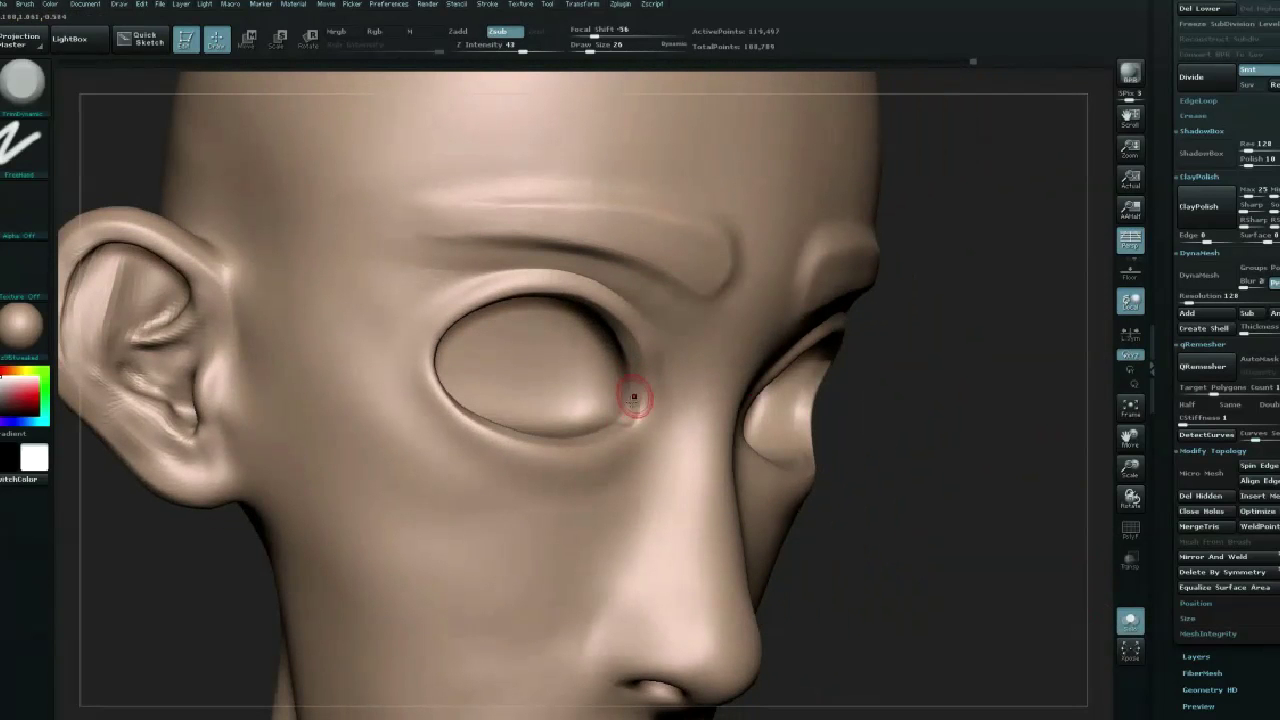
left_click_drag(1000, 417, 850, 420)
left_click_drag(330, 535, 240, 540)
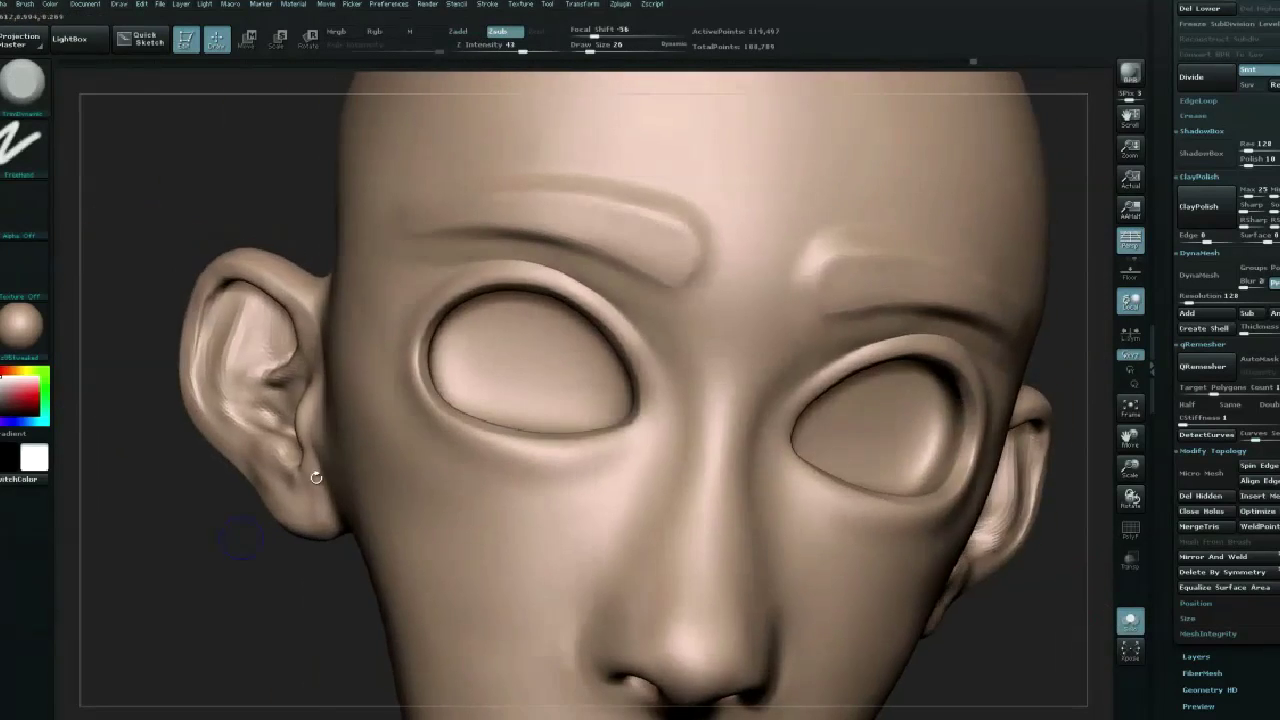
left_click_drag(169, 594, 423, 371)
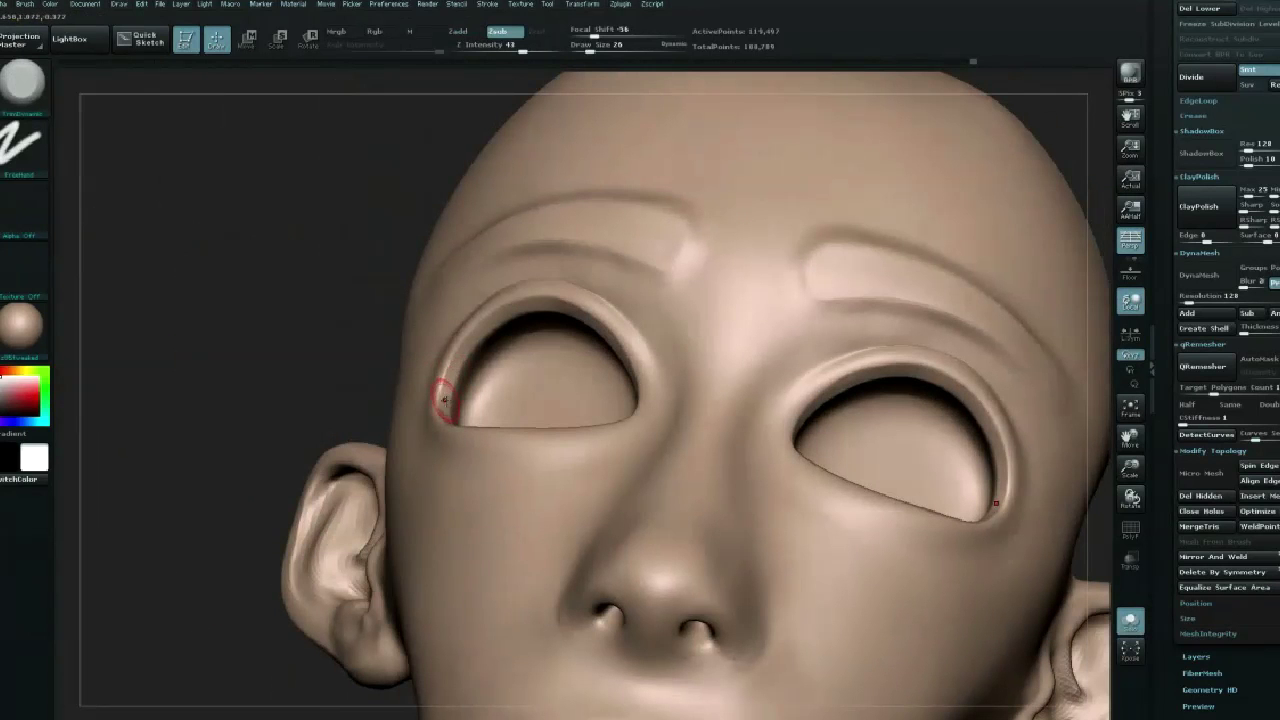
left_click_drag(258, 370, 486, 306)
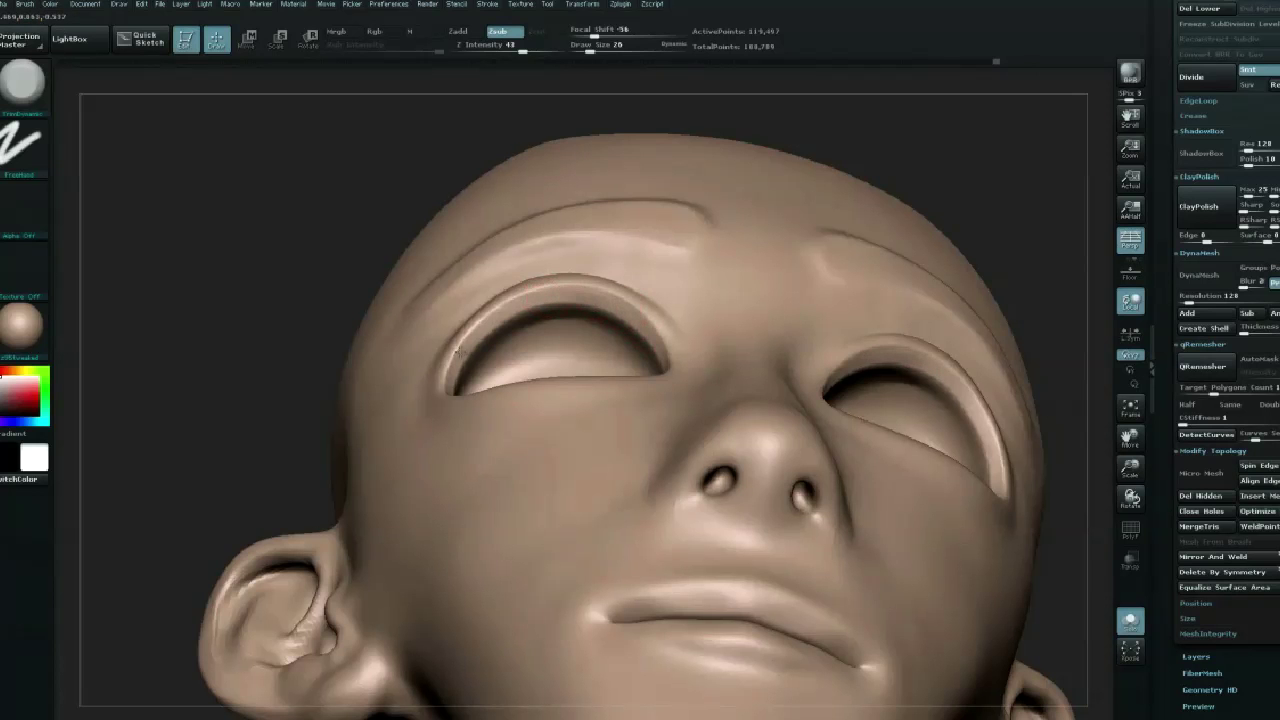
left_click_drag(265, 342, 472, 330)
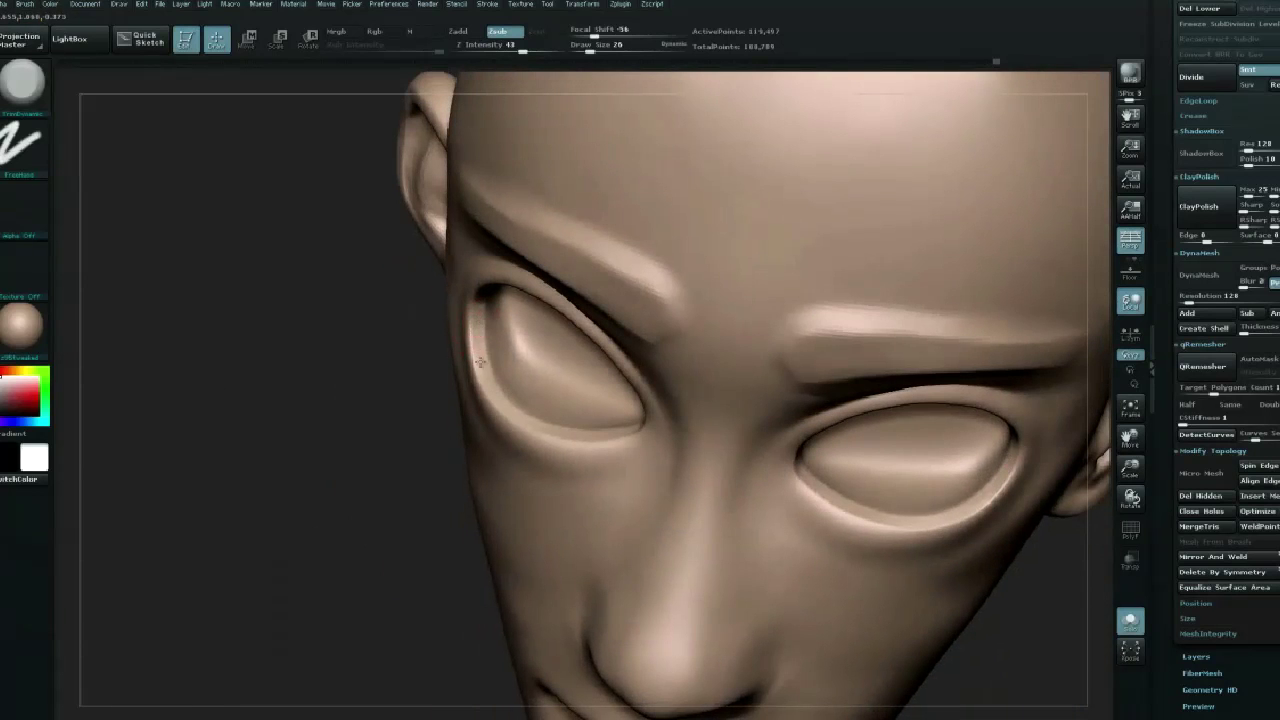
mouse_move(340, 480)
left_mouse_down("shift")
mouse_move(355, 462)
mouse_move(1090, 588)
left_mouse_up("shift")
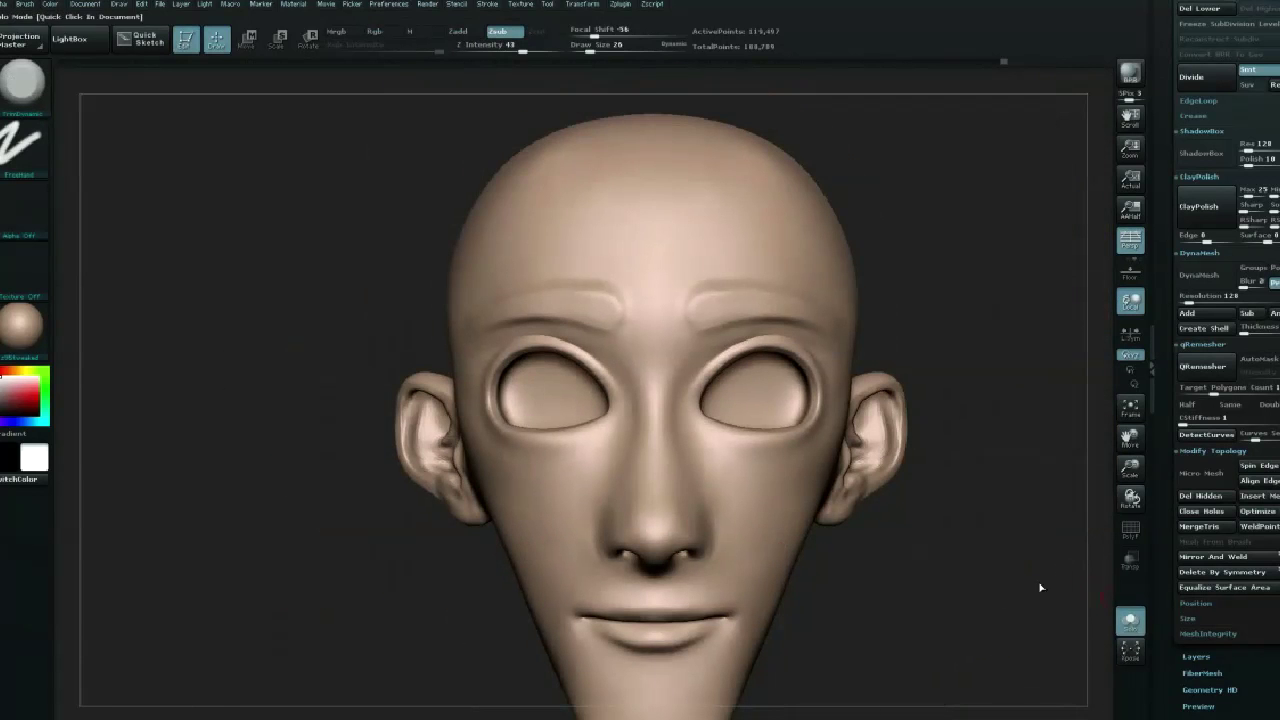
Show the hat, eyeballs and body again and view the whole figure.
key("ctrl+shift+s")
mouse_move(257, 392)
left_mouse_down()
mouse_move(246, 408)
mouse_move(260, 391)
mouse_move(265, 401)
left_mouse_up()
mouse_move(278, 510)
left_mouse_down()
mouse_move(228, 455)
mouse_move(781, 341)
mouse_move(880, 302)
mouse_move(855, 251)
left_mouse_up()
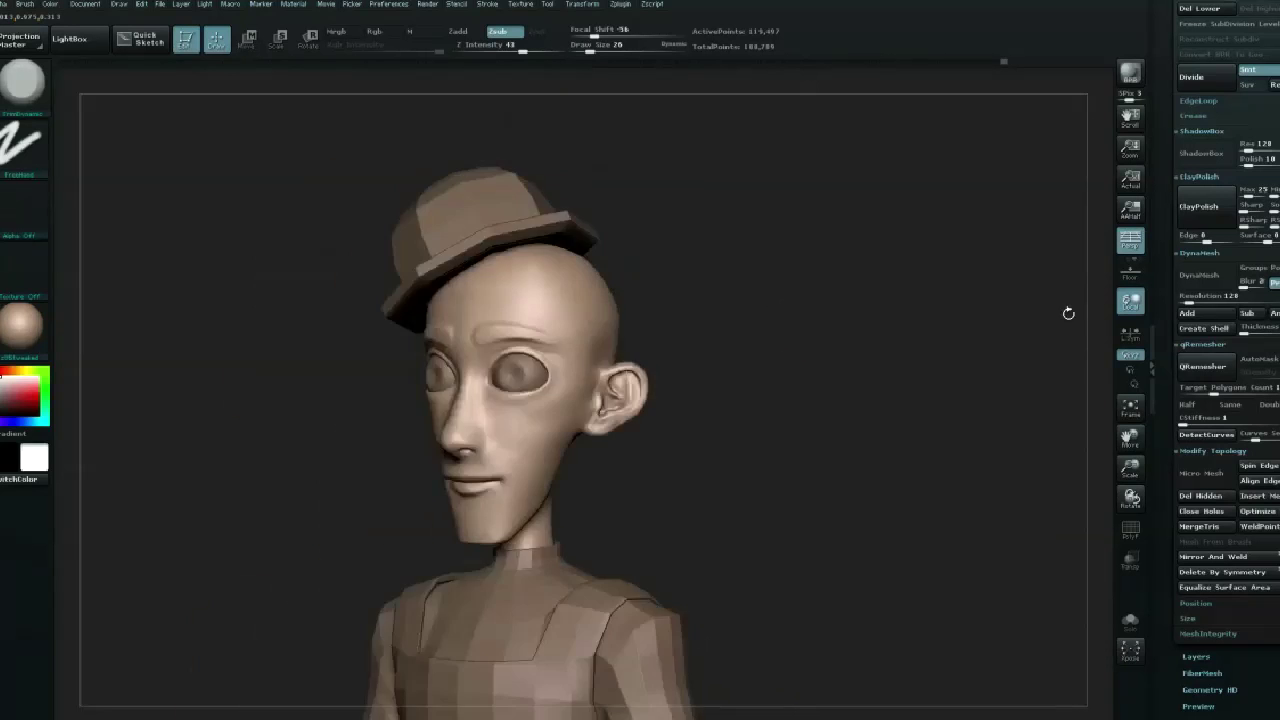
Pull the earlobe toward the cheek with the Move brush.
left_click_drag(929, 289, 960, 318, "alt")
key("space")
key("b")
key("m")
key("v")
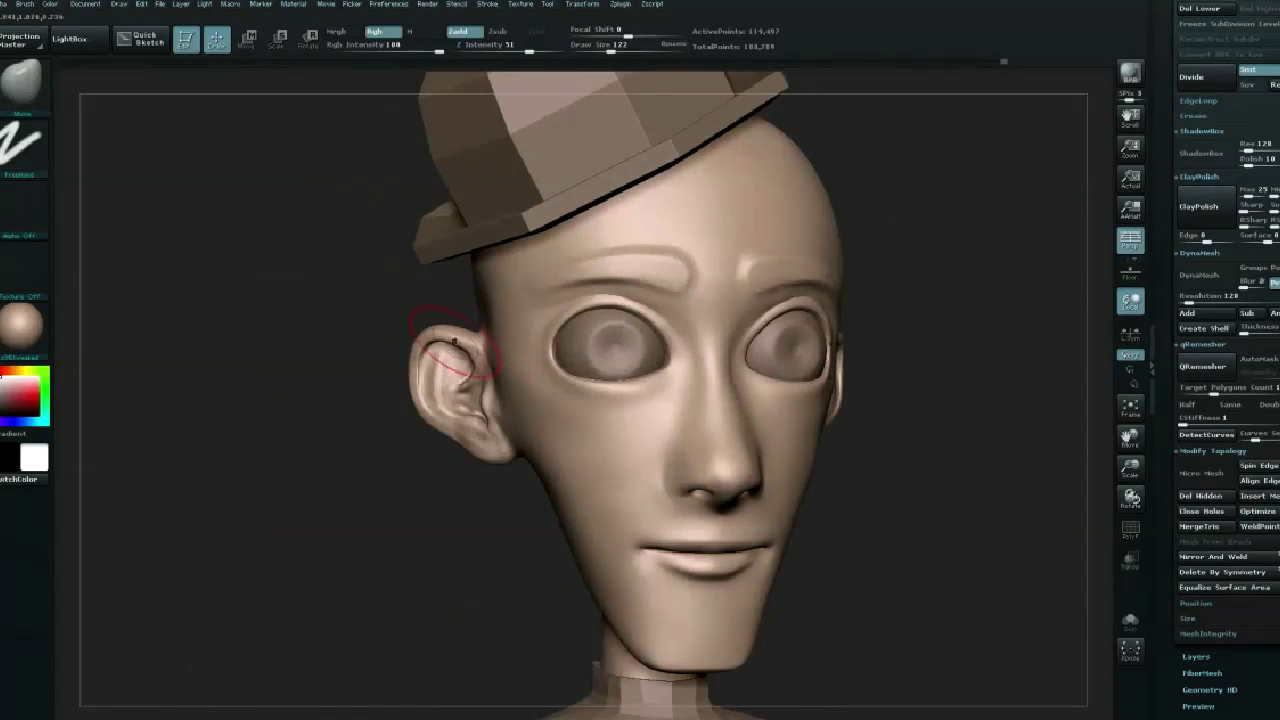
left_click_drag(500, 448, 518, 454)
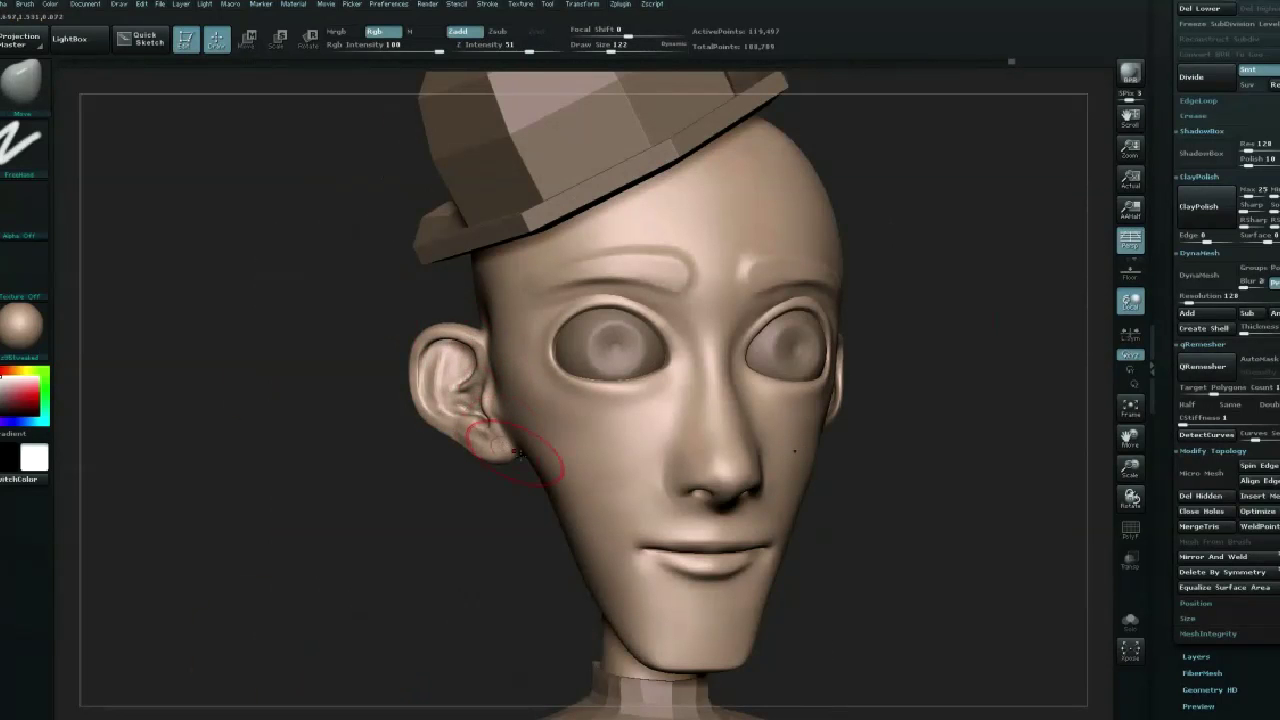
Reshape the cheek and jaw beside the left ear with a Move brush of 109–197.
key("space")
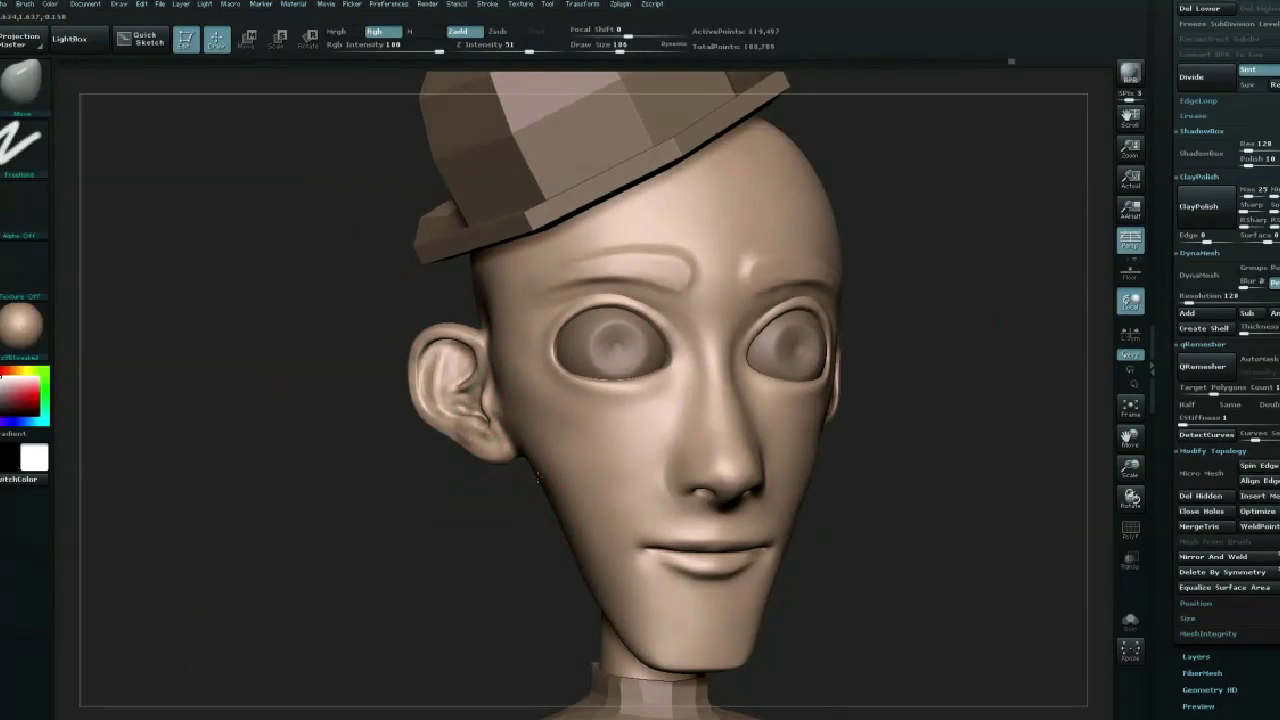
left_click_drag(583, 548, 632, 650, "shift")
key("space")
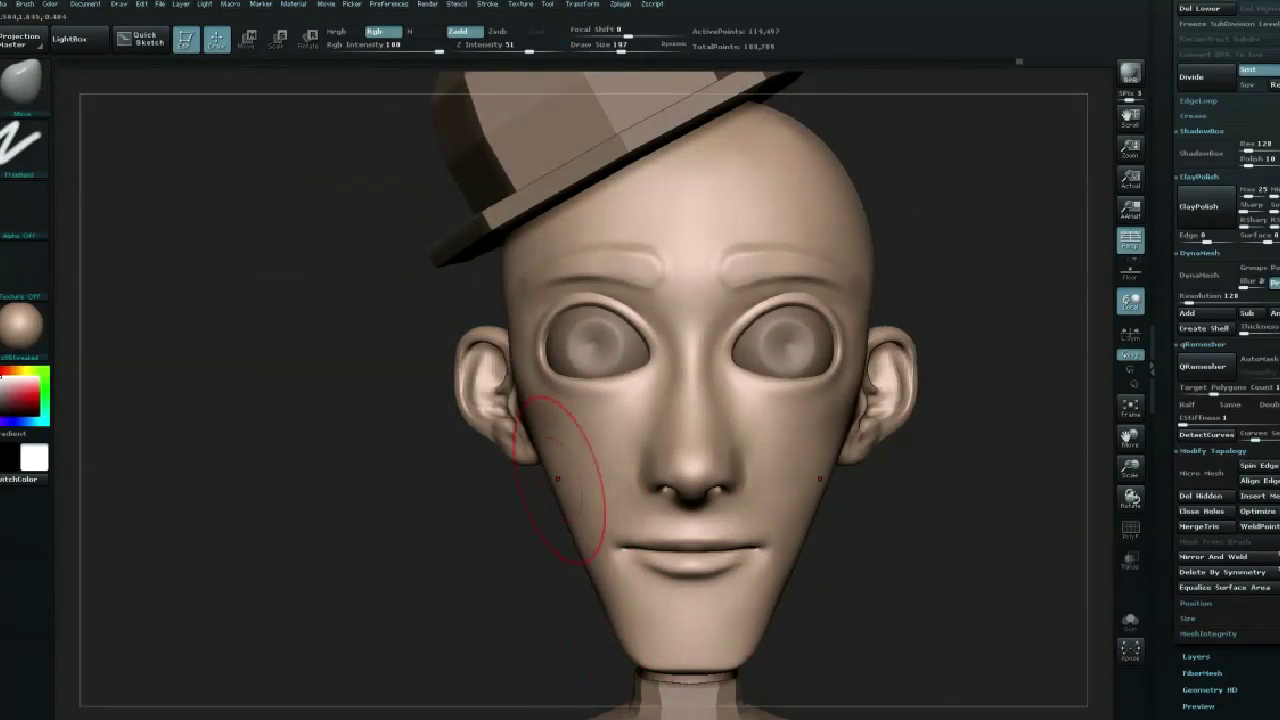
key("space")
left_click_drag(615, 601, 600, 490)
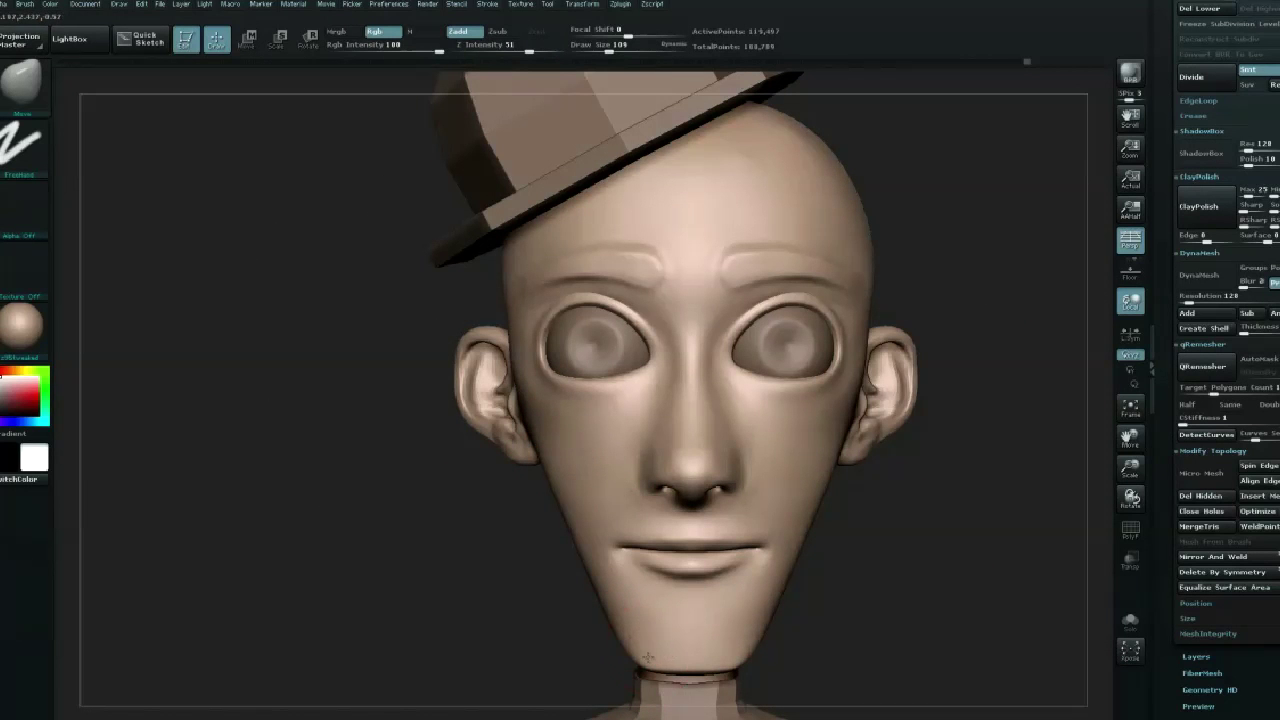
left_click_drag(516, 376, 544, 462)
key("space")
mouse_move(523, 415)
left_mouse_down()
mouse_move(508, 440)
mouse_move(483, 390)
left_mouse_up()
key("space")
key("space")
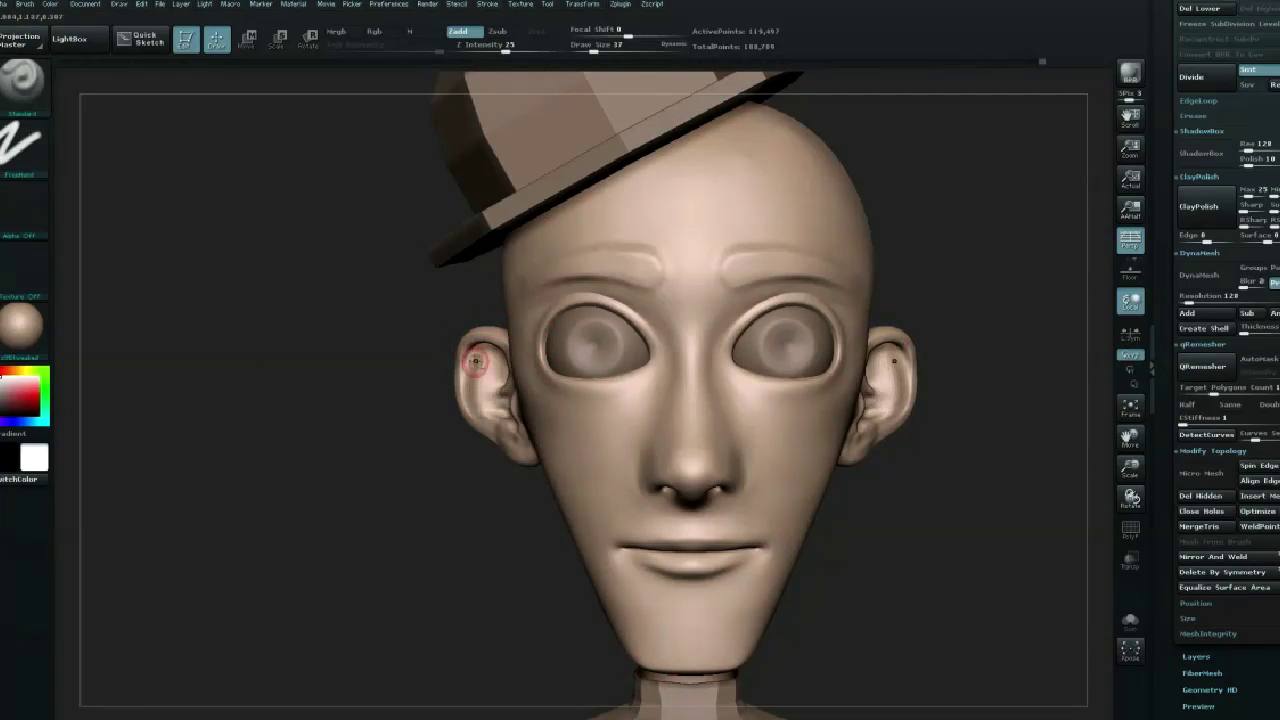
Shrink the Standard brush to size 15 for the ear folds and QuickSave the work.
key("space")
left_click_drag(476, 352, 465, 372)
key("space")
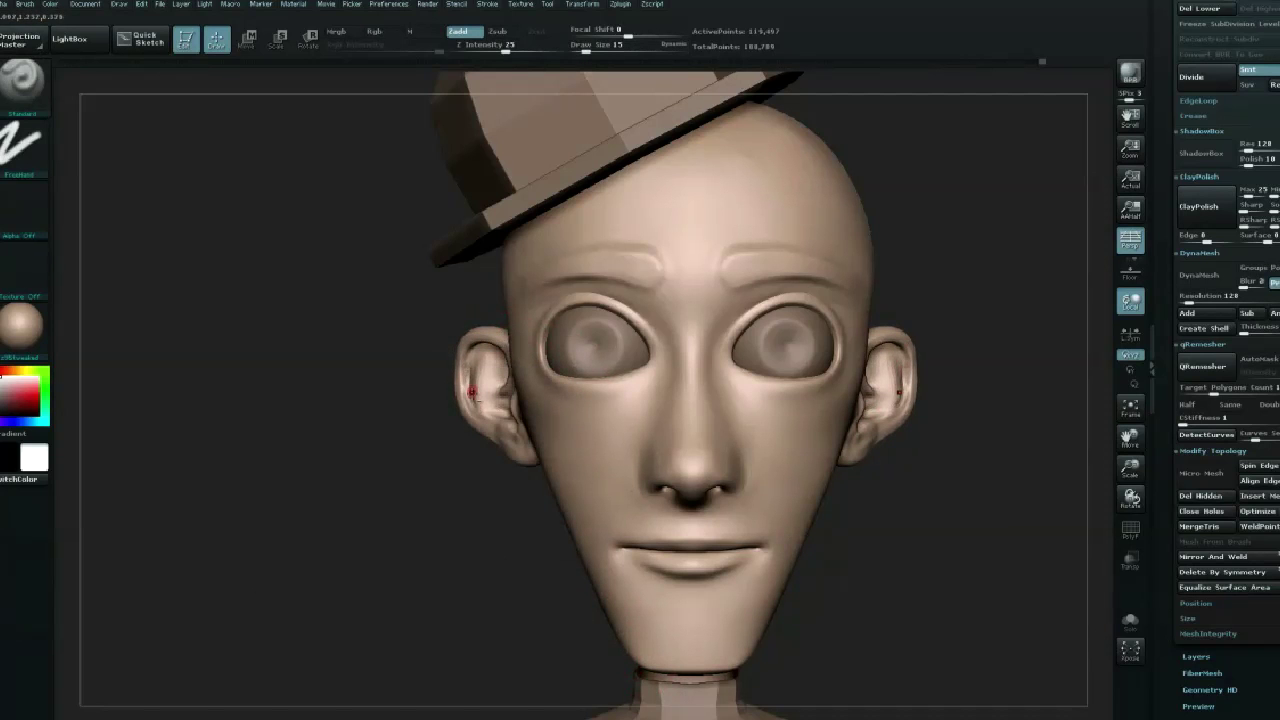
left_click_drag(403, 425, 488, 409)
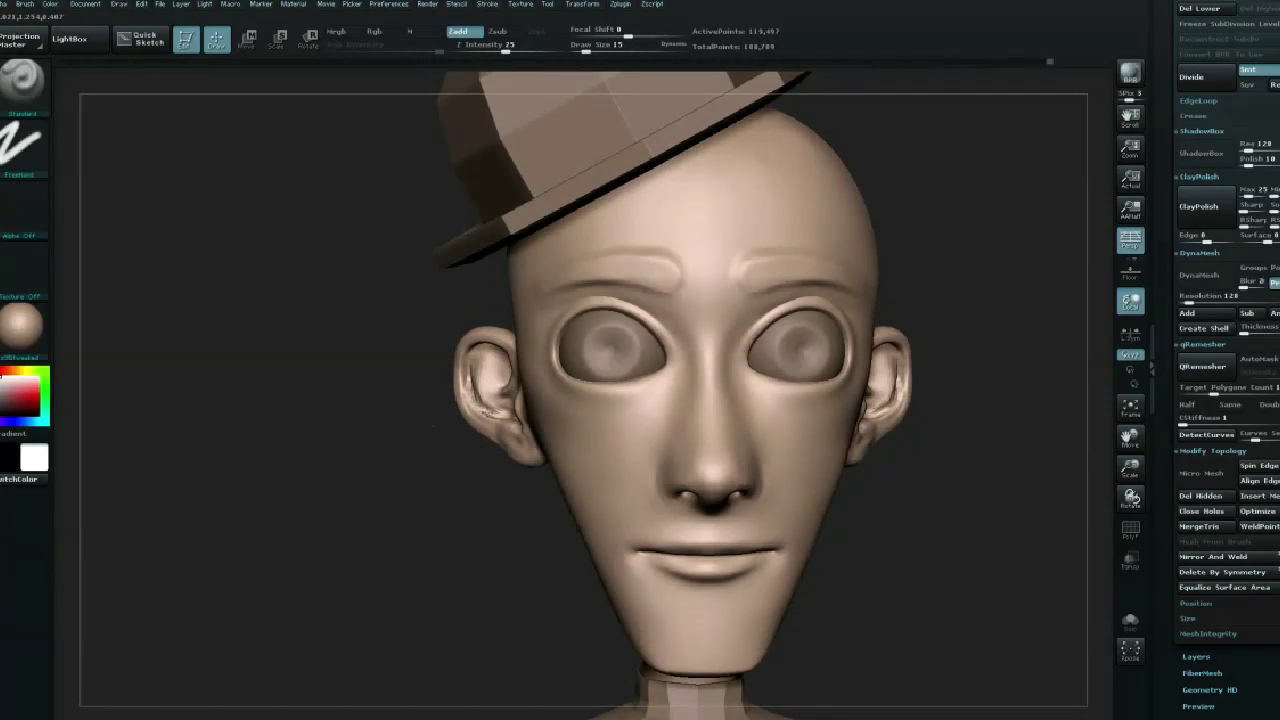
key("space")
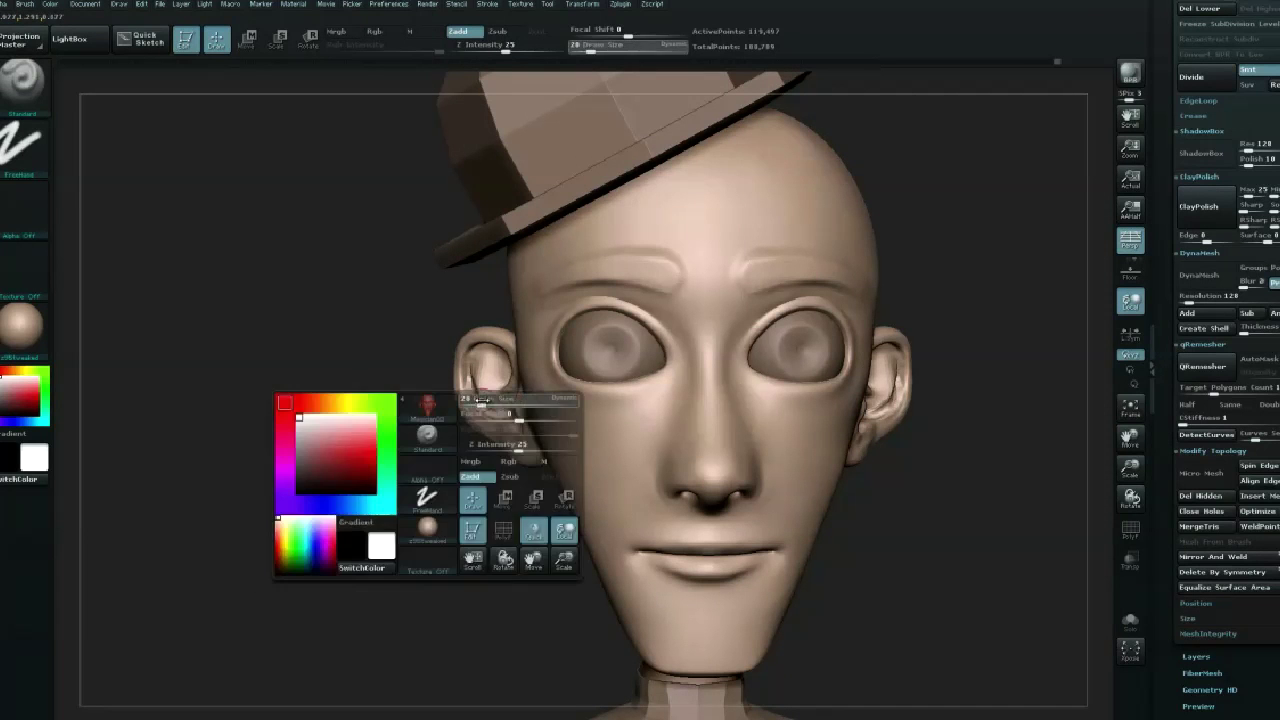
Smooth the inner ear folds, then refine with the Move brush at draw size 50, Z intensity 51.
key("shift")
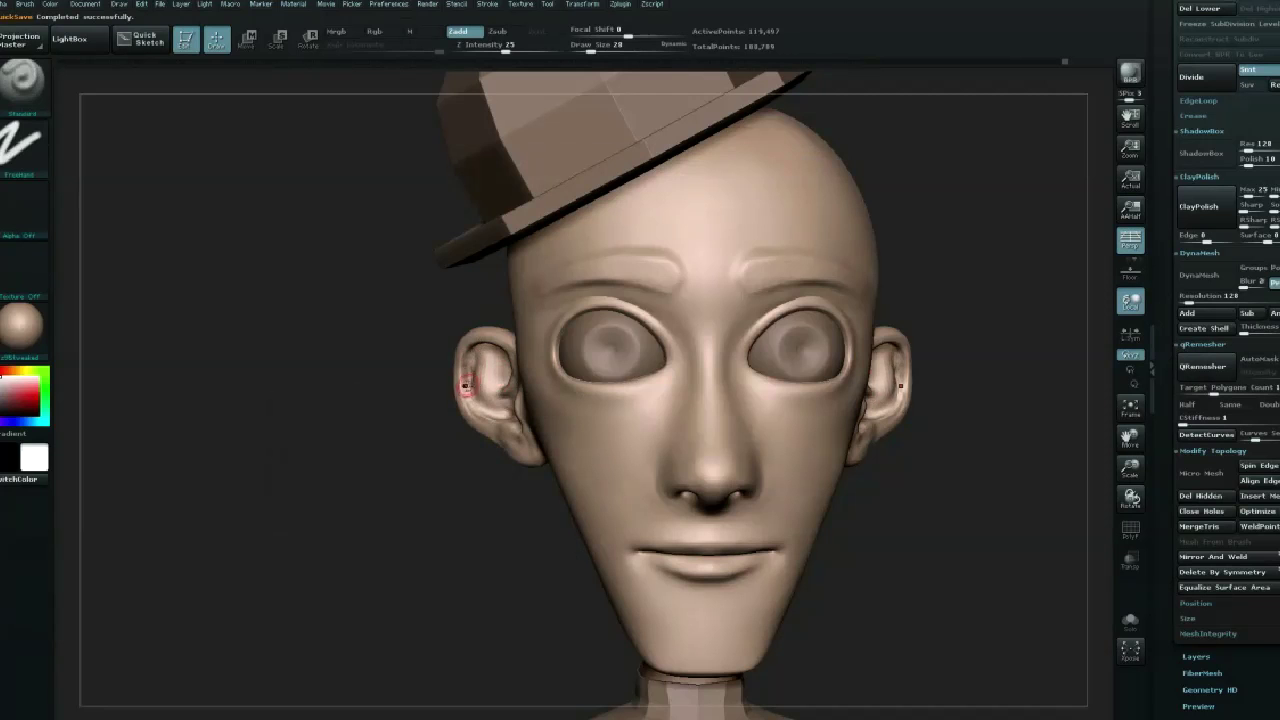
right_click_drag(465, 385, 515, 415)
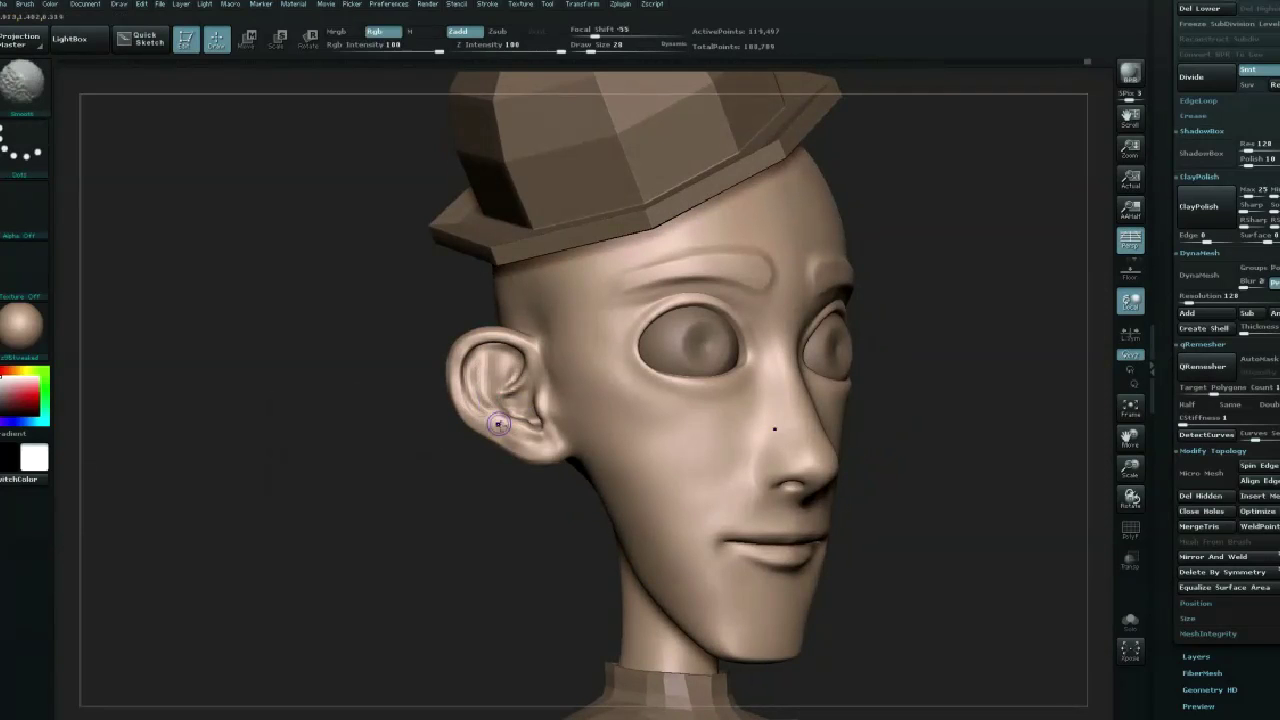
key("space")
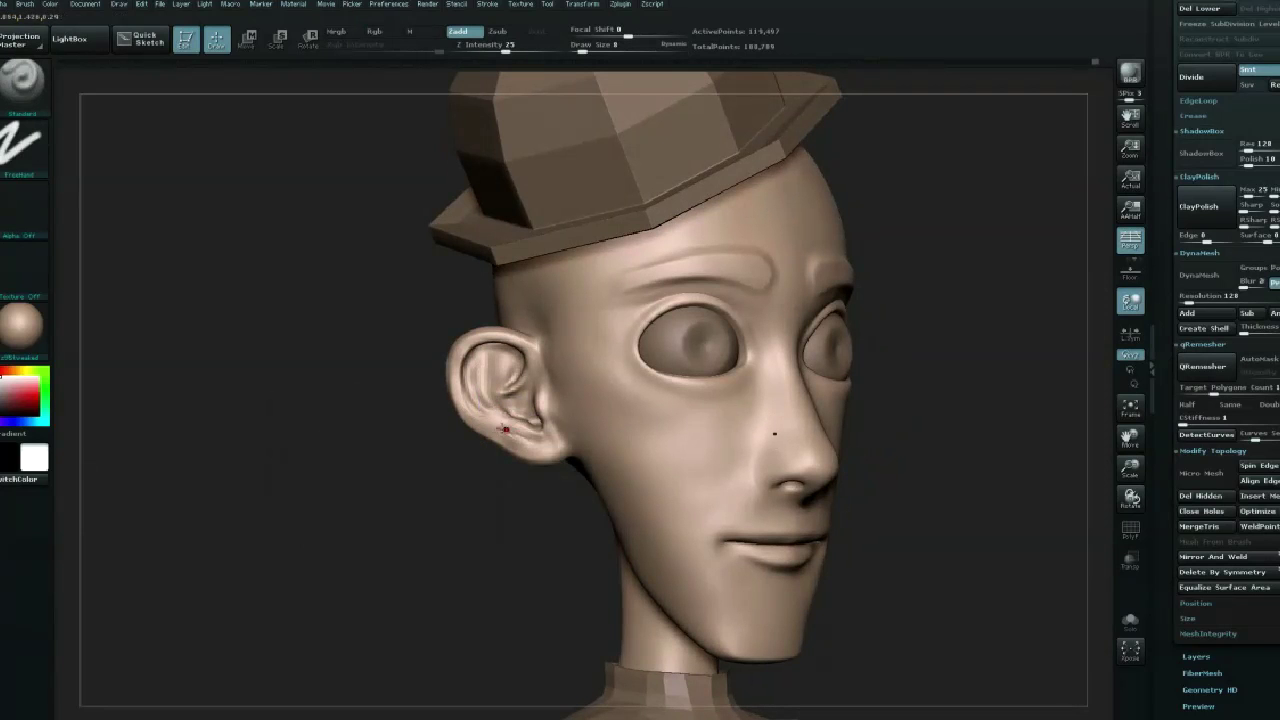
key("space")
key("shift")
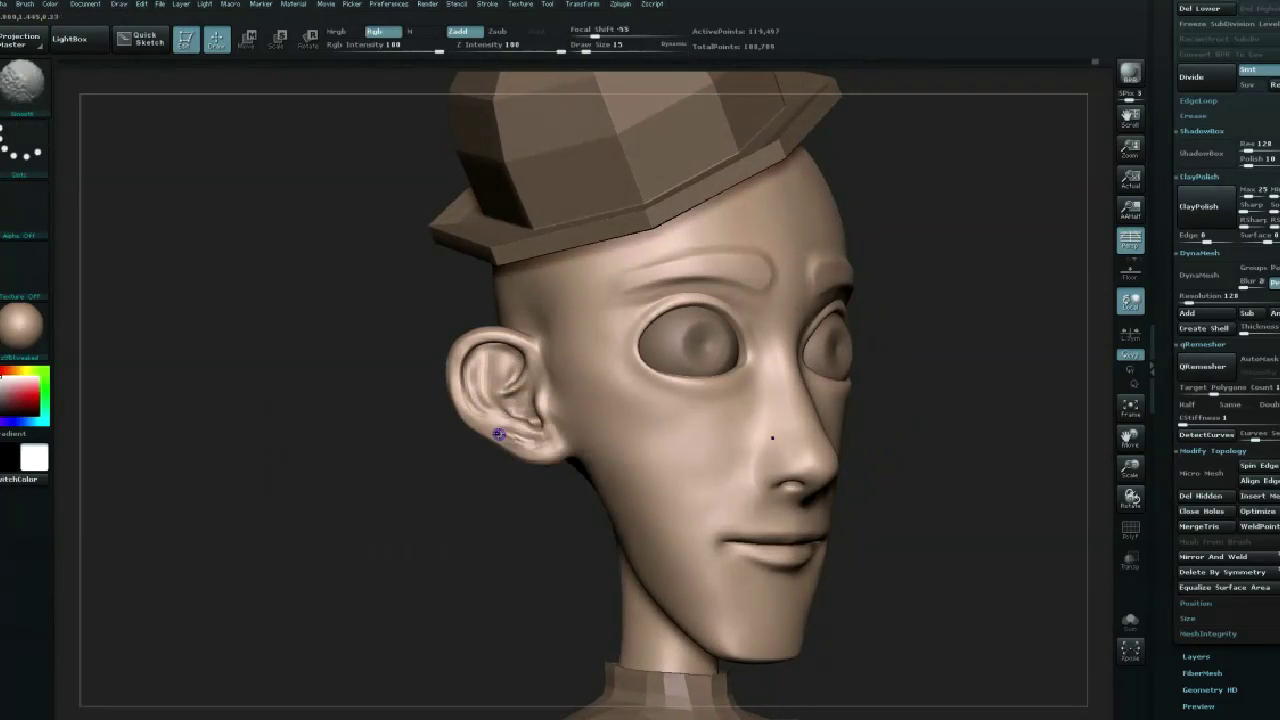
key("space")
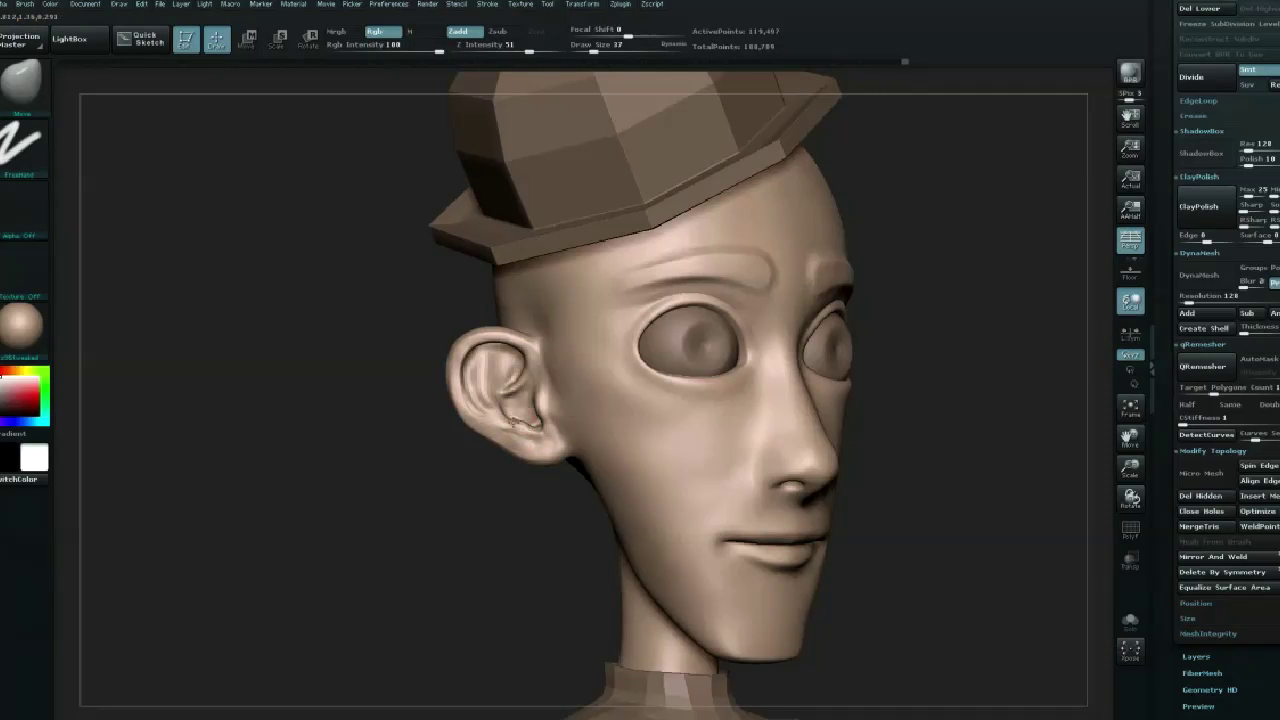
mouse_move(438, 441)
left_mouse_down()
mouse_move(518, 407)
mouse_move(482, 381)
left_mouse_up()
key("space")
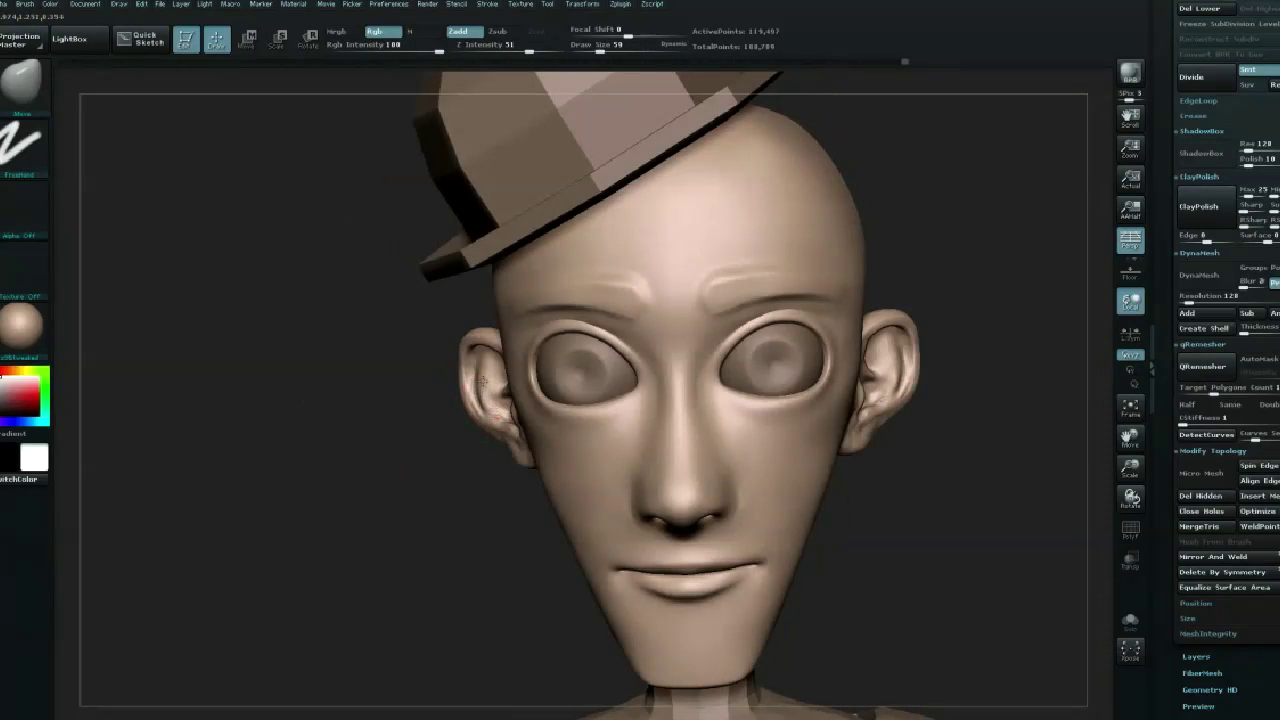
mouse_move(394, 443)
left_mouse_down()
mouse_move(620, 440)
mouse_move(466, 347)
left_mouse_up()
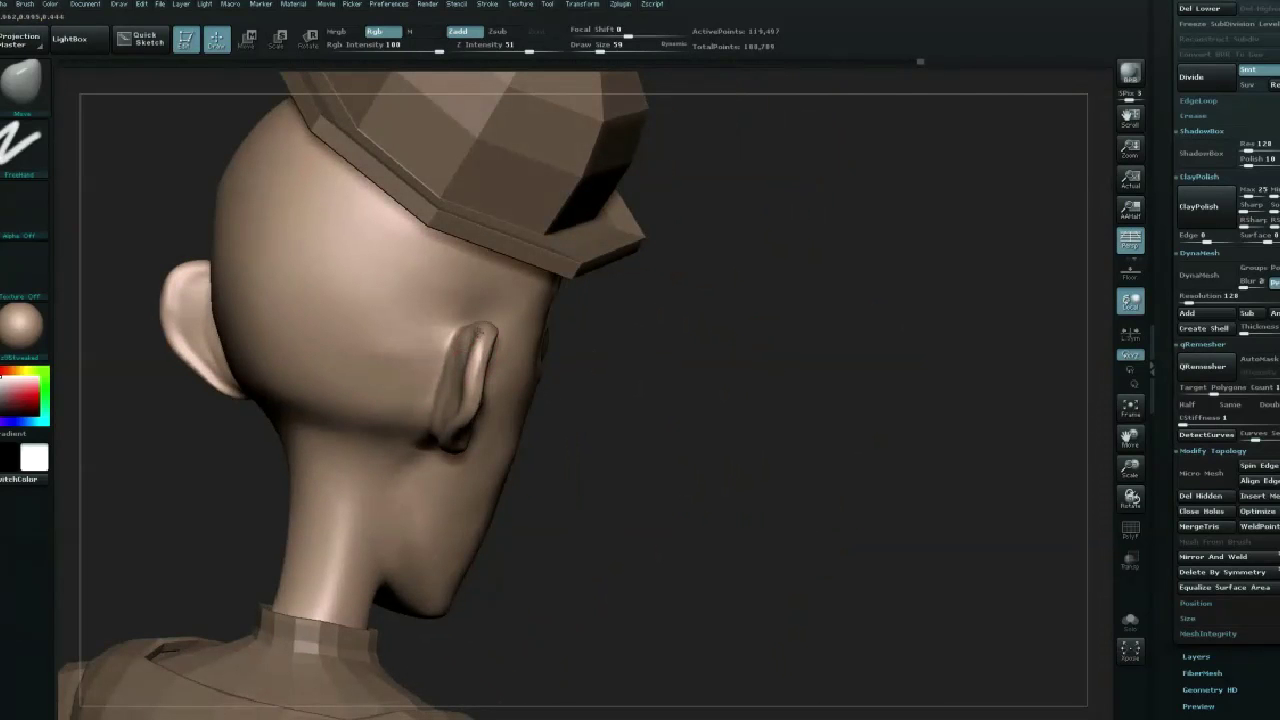
left_click_drag(493, 373, 983, 277)
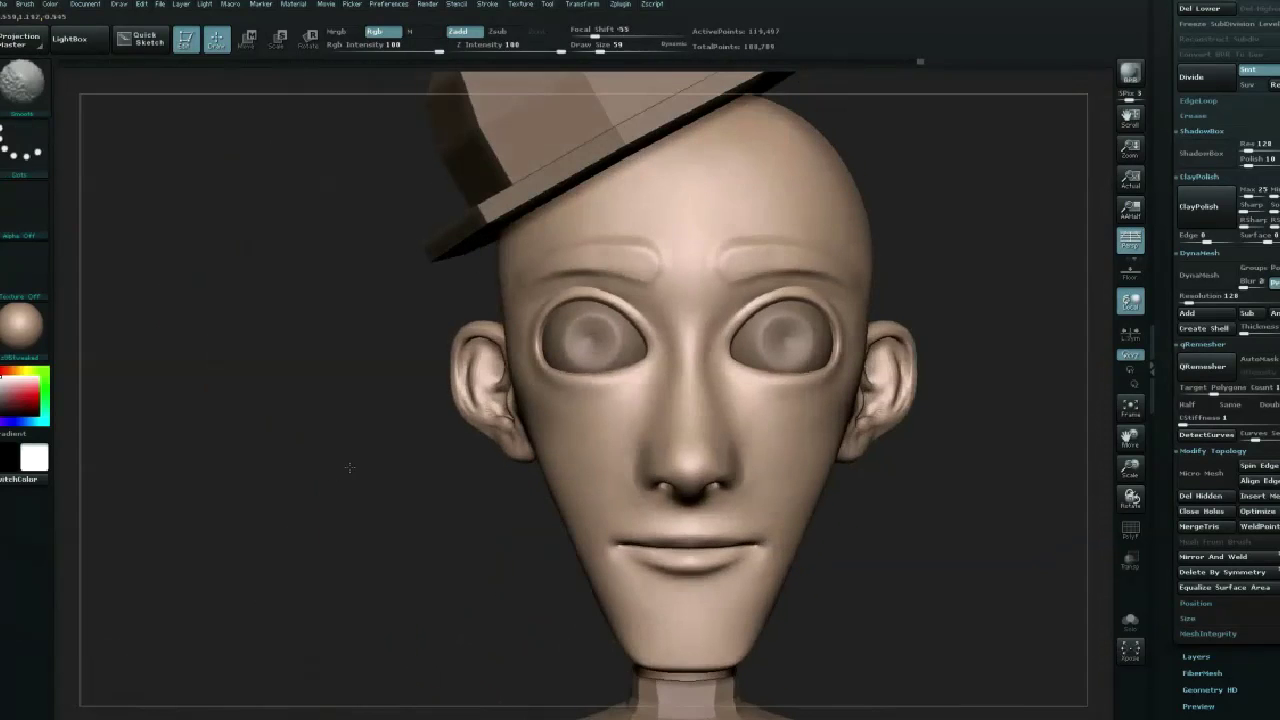
left_click_drag(940, 336, 876, 345)
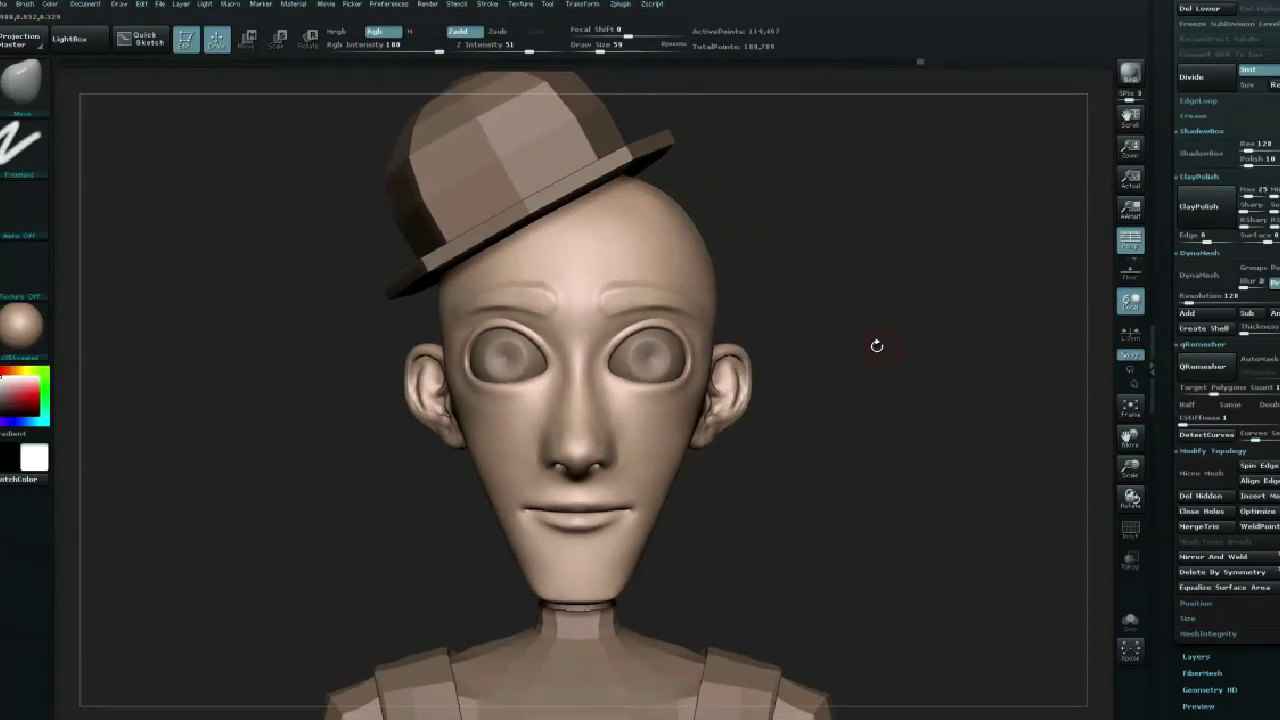
left_click_drag(908, 276, 891, 263)
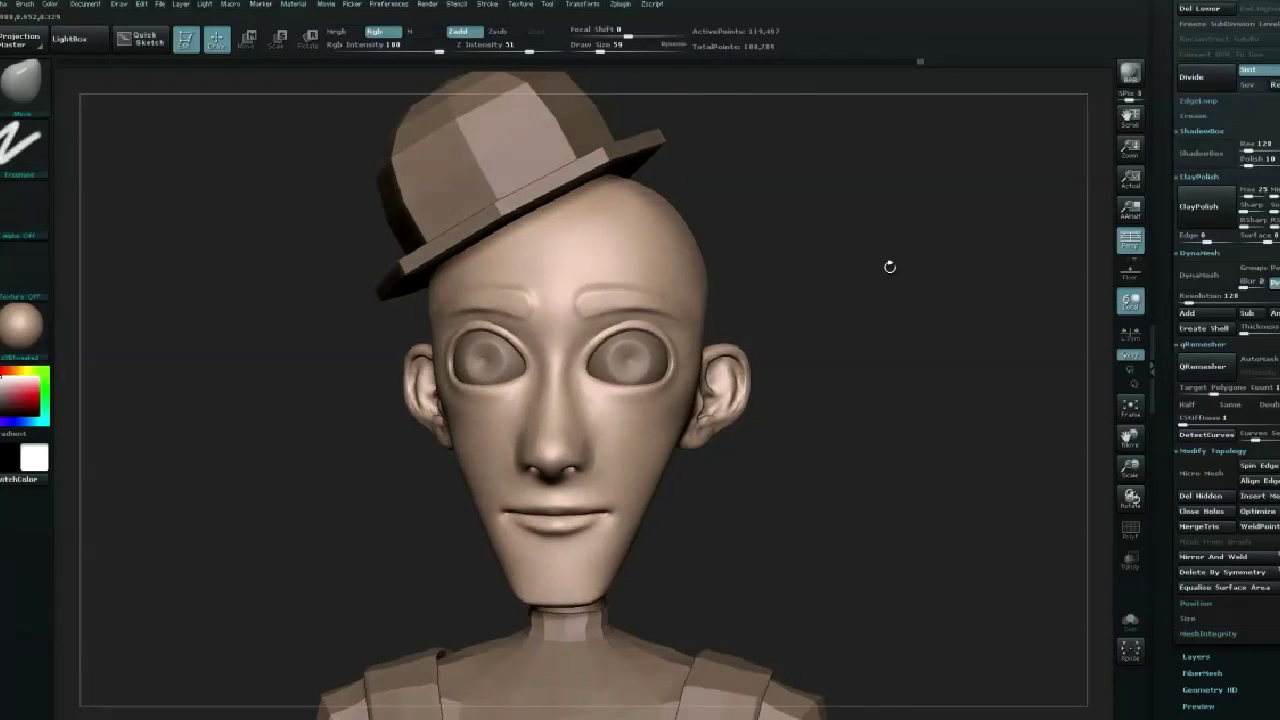